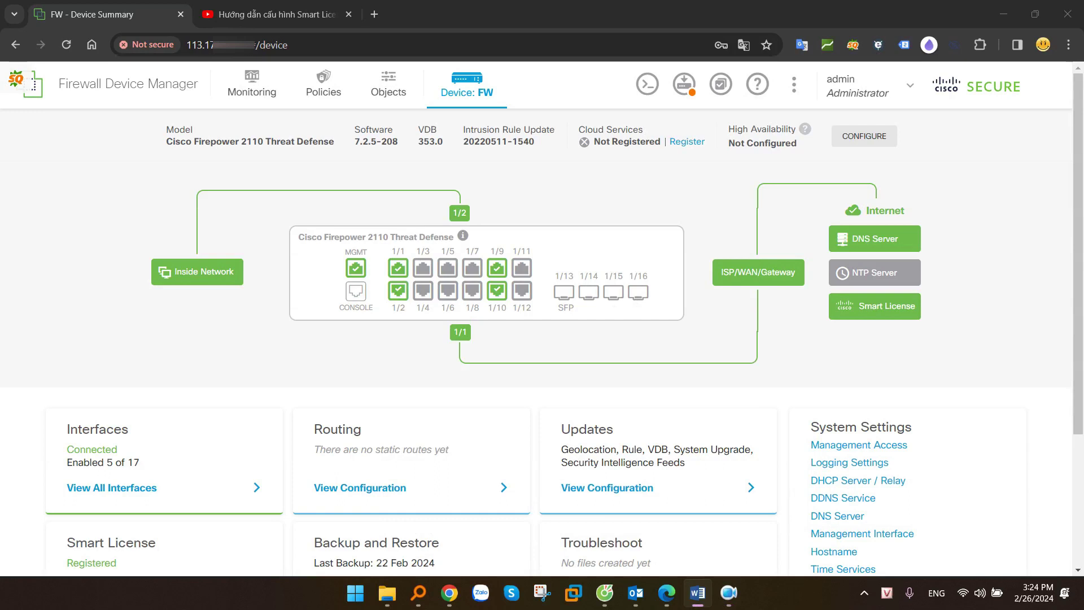
Review the Site-to-Site VPN and Remote Access VPN cards on the device summary
scroll(226, 243, "down", 3)
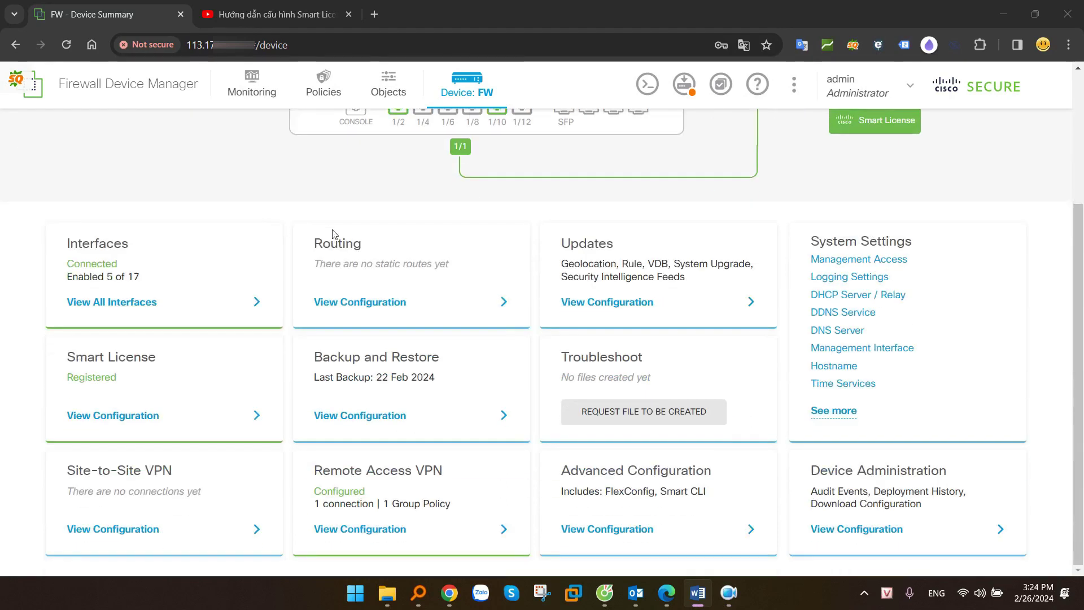
left_click_drag(60, 473, 180, 474)
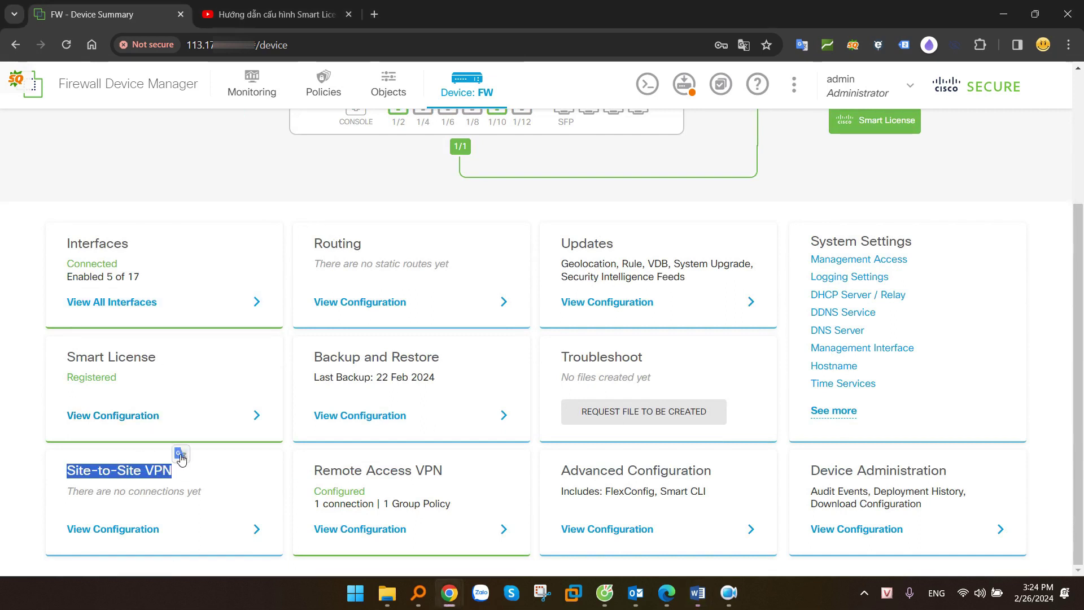
left_click_drag(322, 473, 455, 473)
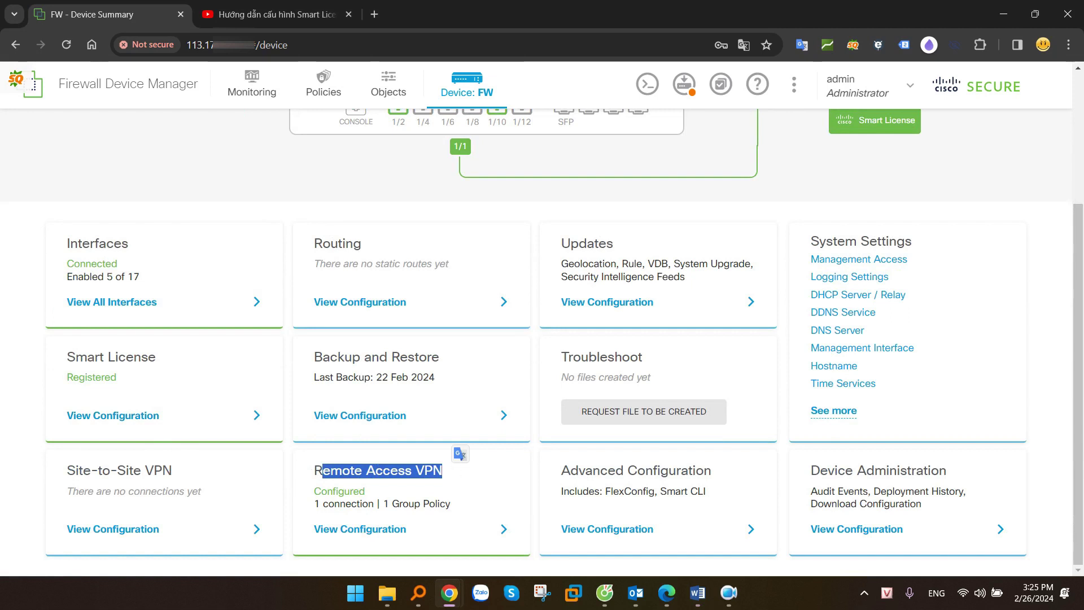
key("alt+Tab")
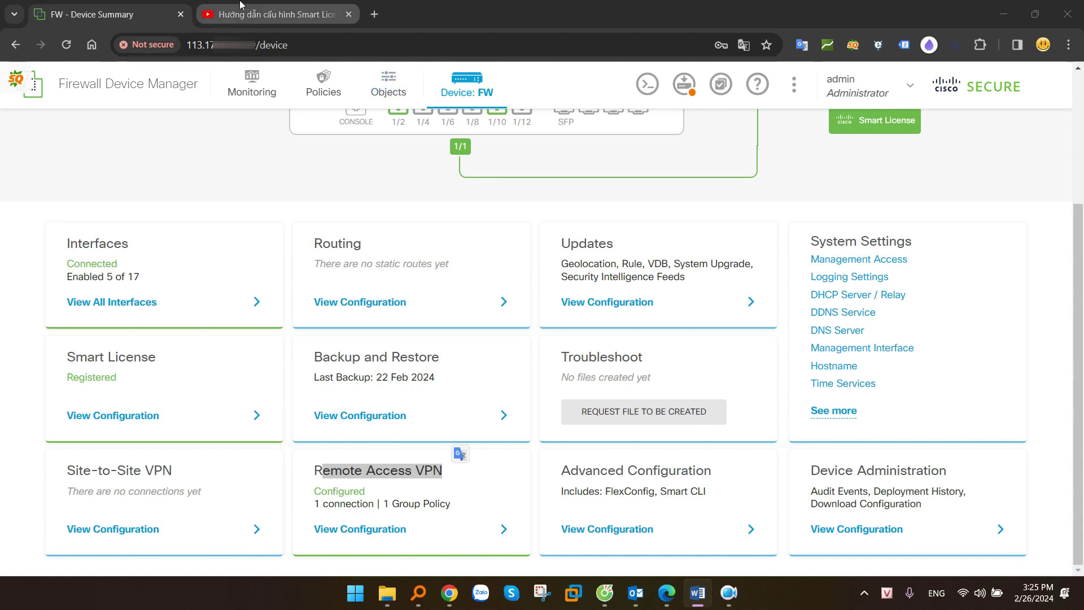
Search YouTube for 'smart license cisco fpr', open the first Smart License guide, and return to the firewall
left_click(276, 14)
left_click_drag(82, 446, 504, 446)
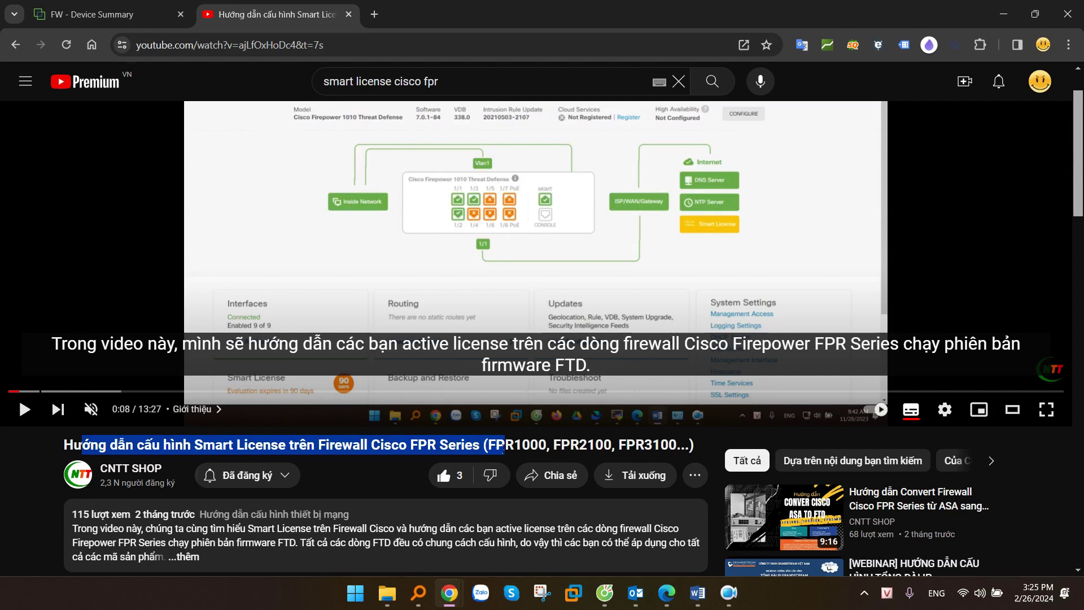
left_click_drag(441, 81, 320, 83)
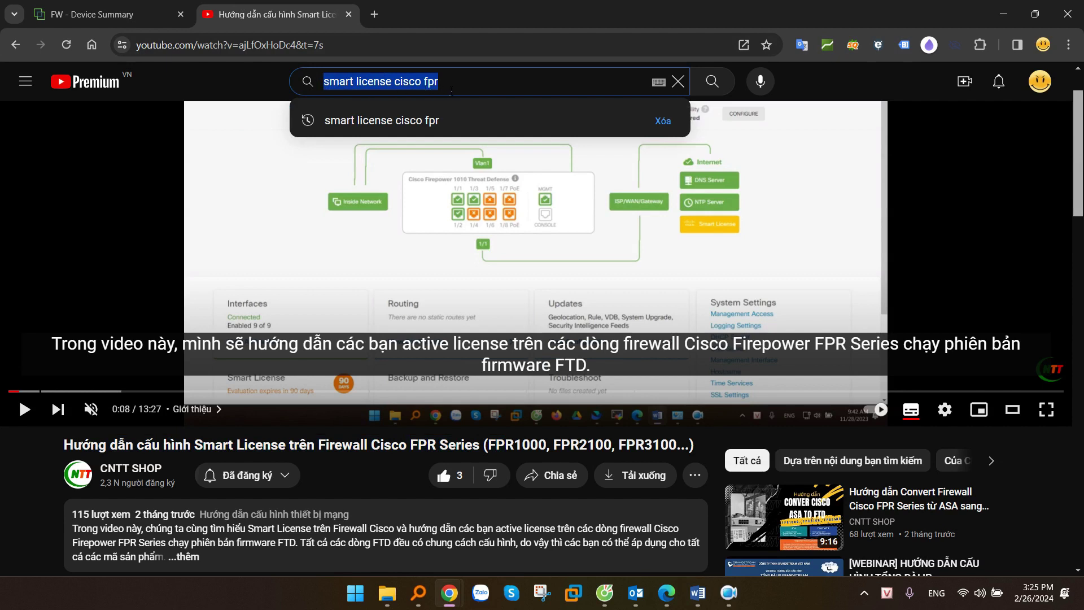
left_click(453, 85)
key("Return")
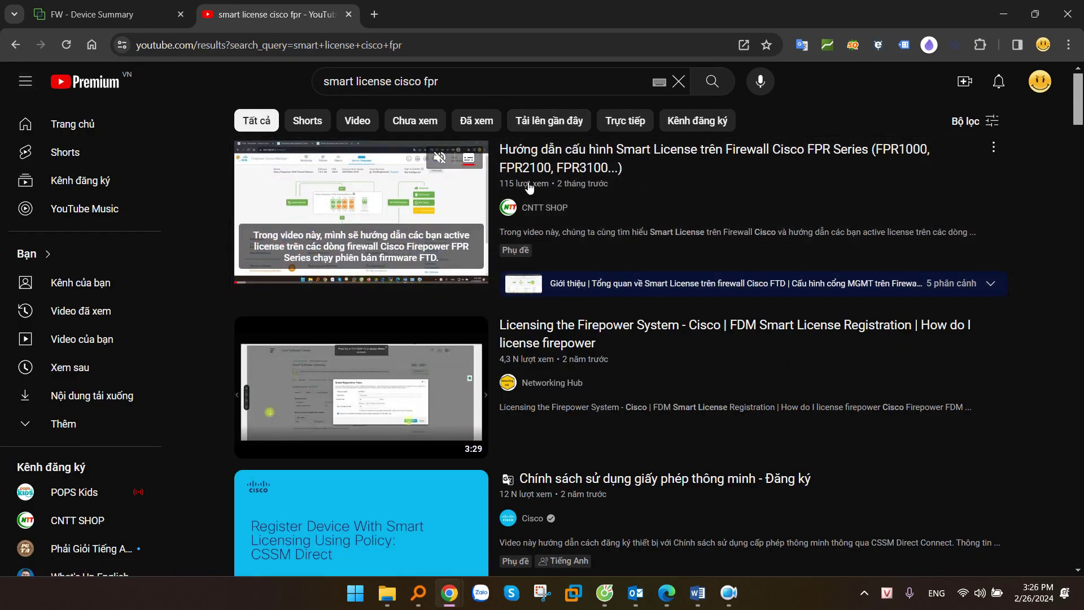
left_click(576, 156)
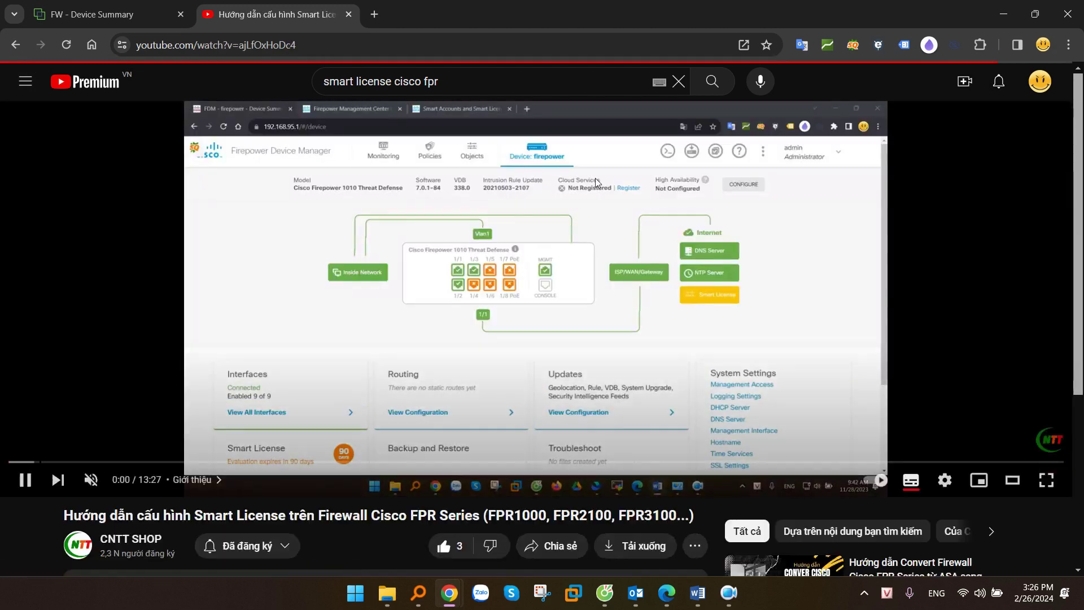
scroll(544, 218, "down", 2)
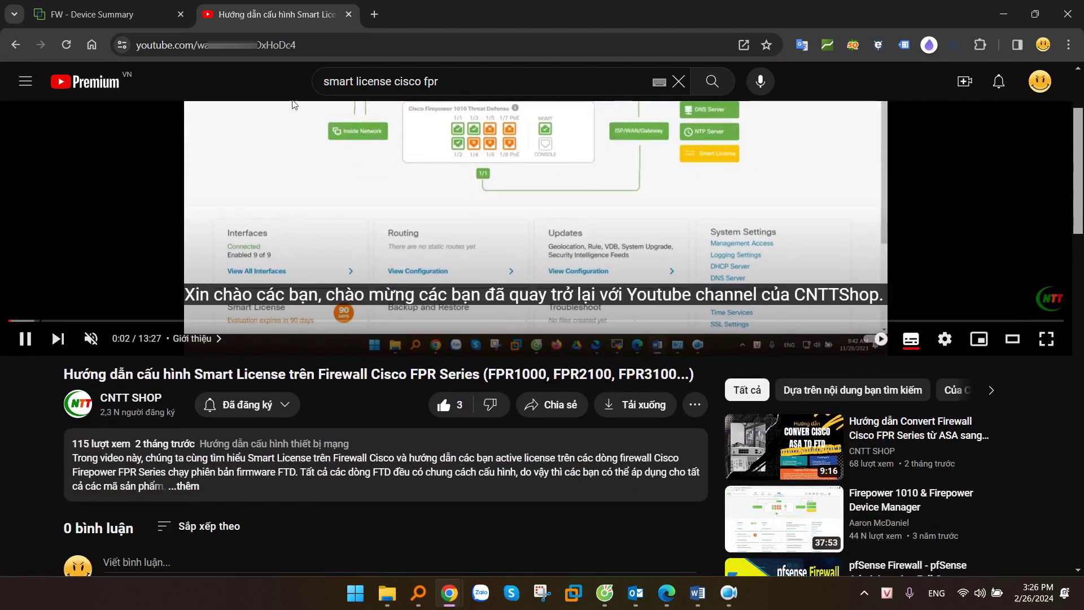
left_click(96, 4)
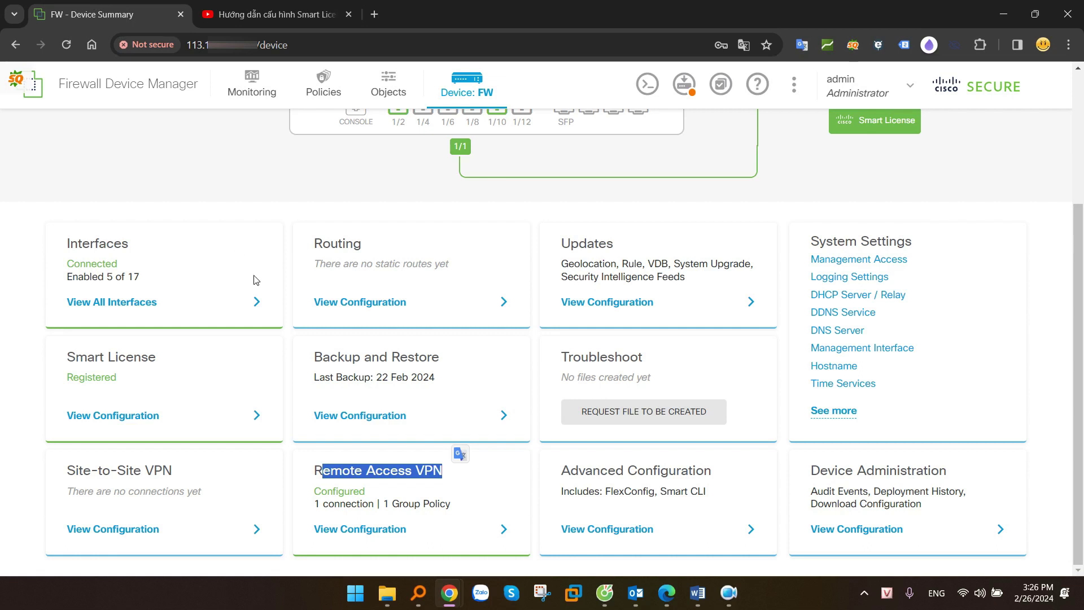
Check the Registered Smart License against the FPR2110 and AnyConnect Plus licenses in Cisco Software Central
left_click_drag(63, 378, 129, 383)
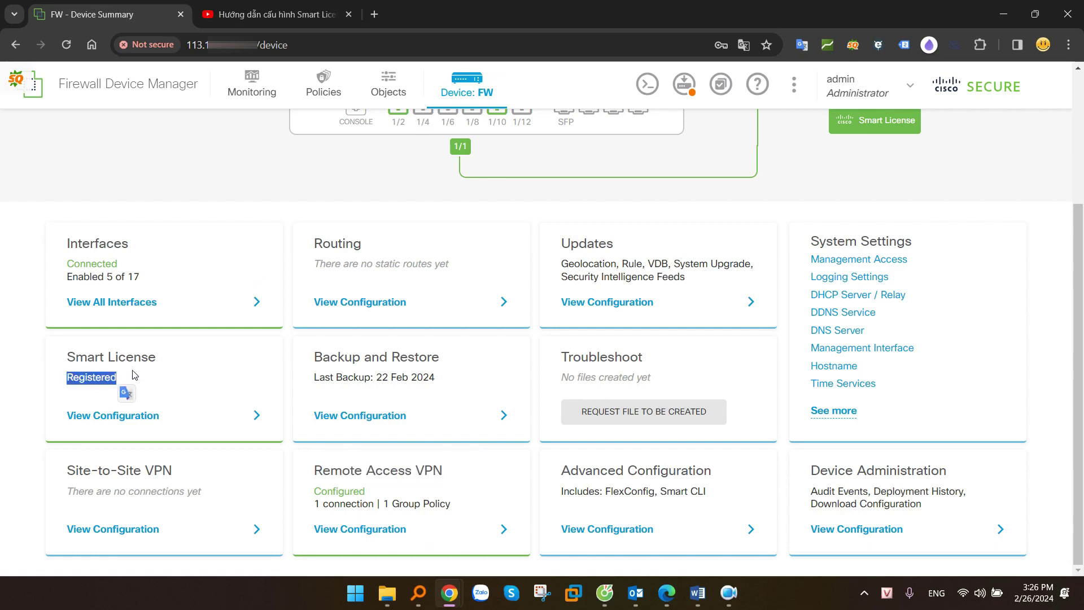
key("alt+Tab")
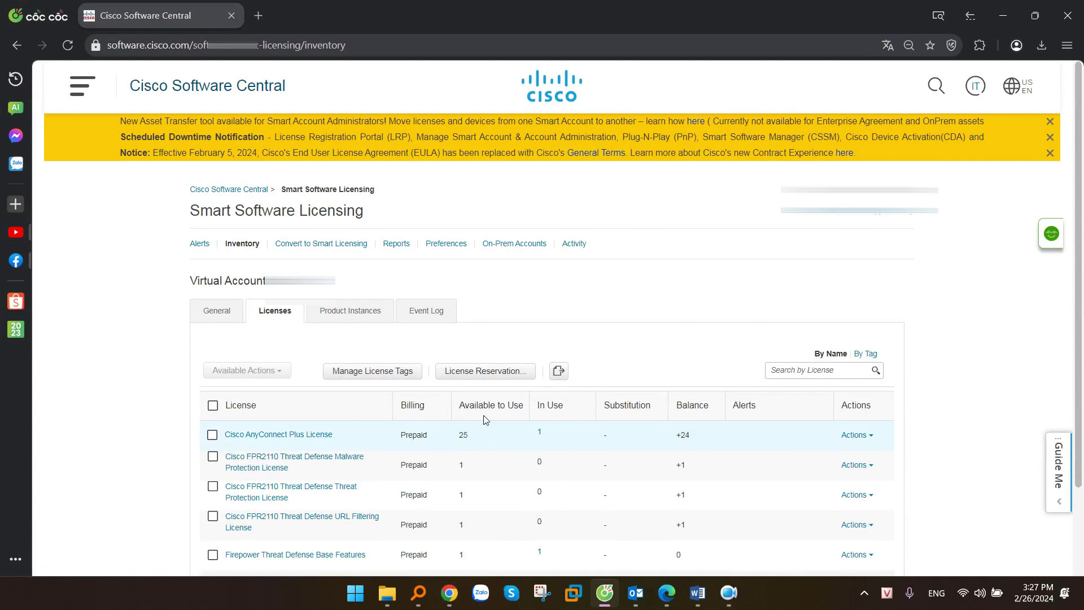
left_click(1003, 16)
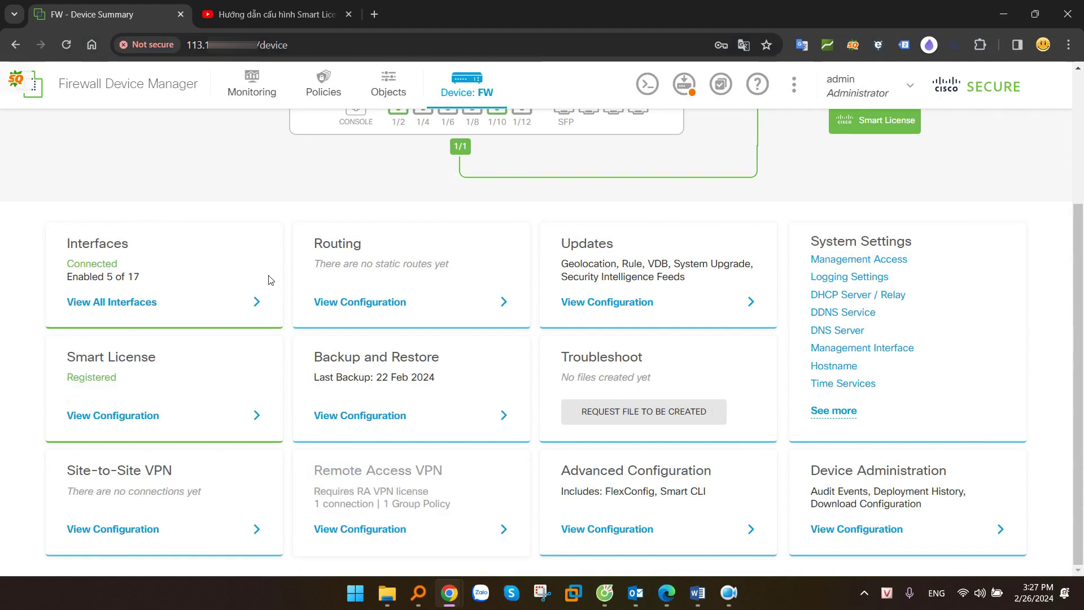
Enable the RA VPN License with type PLUS and cross-check the license inventory
left_click_drag(53, 359, 177, 357)
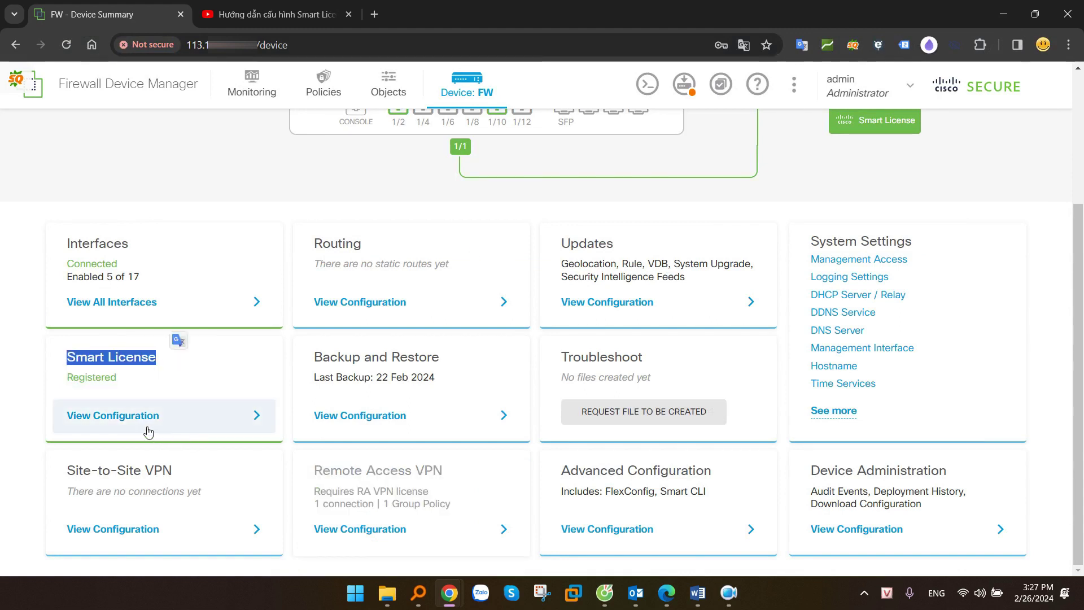
left_click(122, 417)
scroll(585, 280, "down", 5)
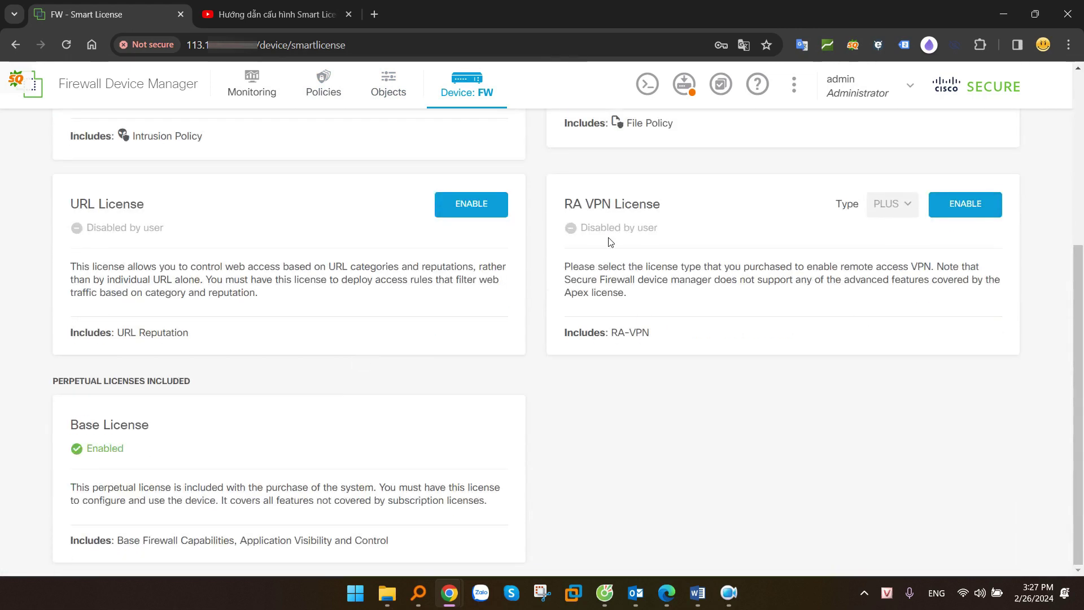
left_click_drag(567, 206, 685, 204)
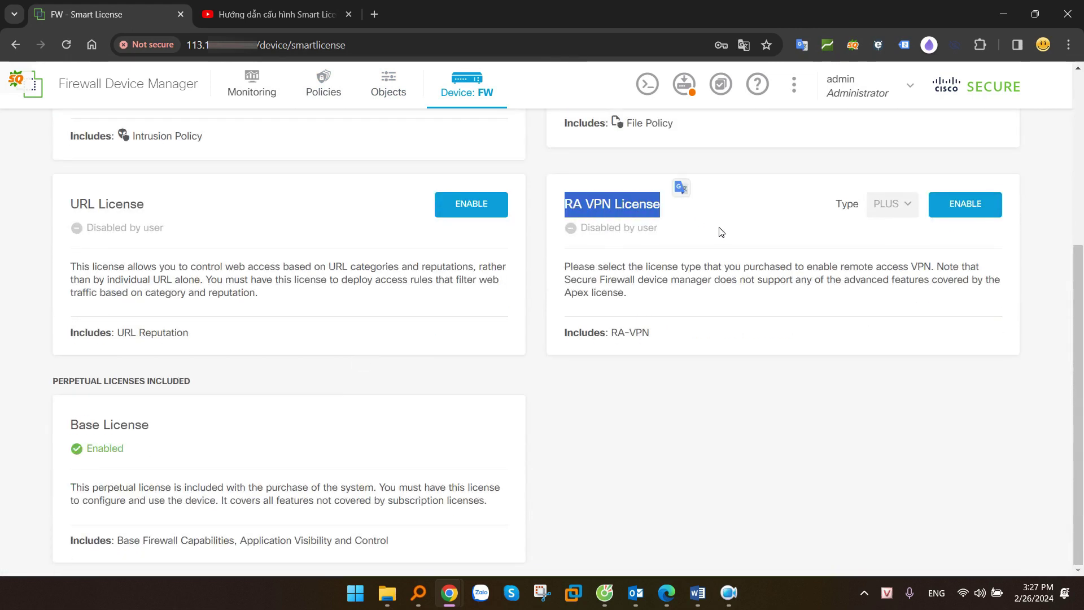
left_click(963, 205)
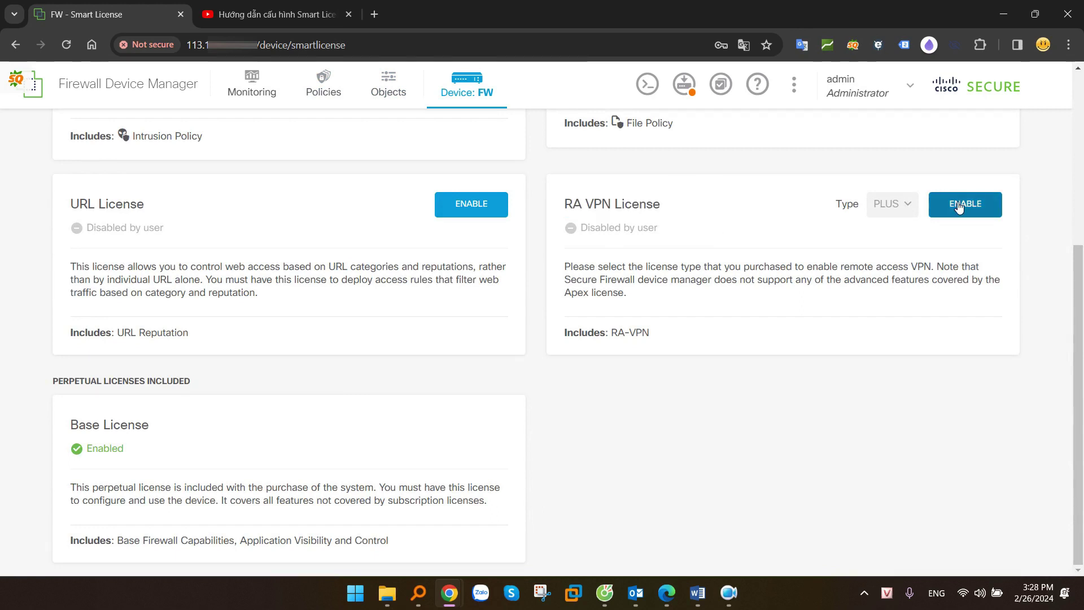
left_click(898, 204)
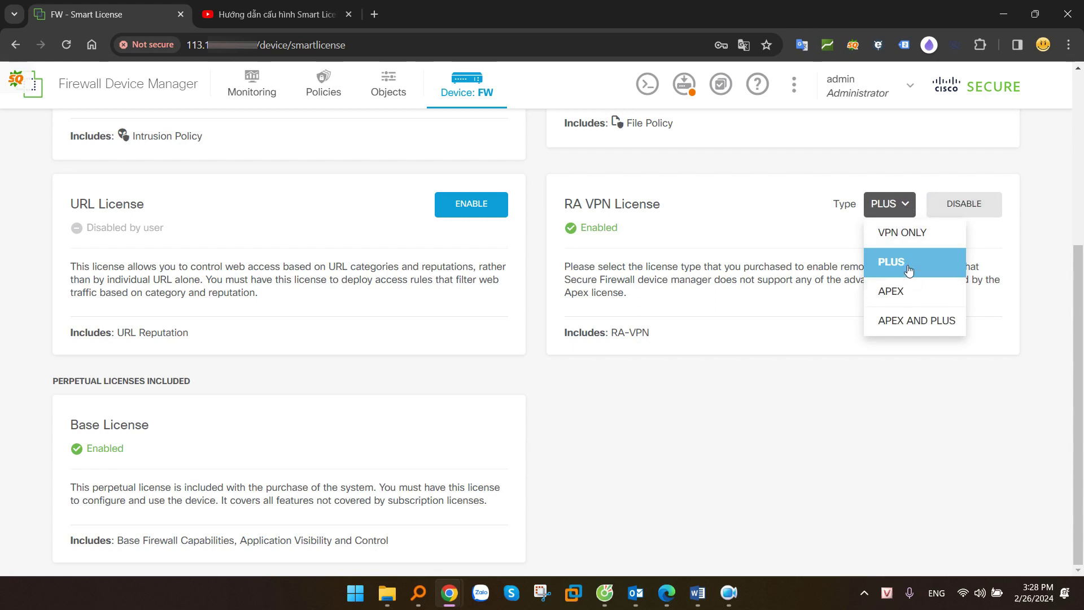
left_click(935, 426)
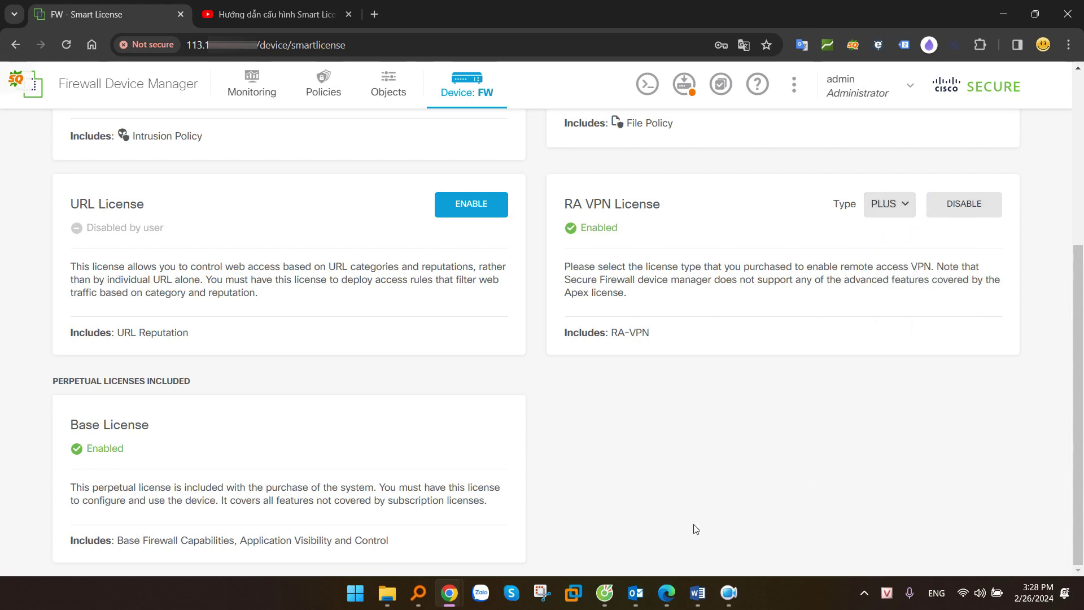
left_click(603, 595)
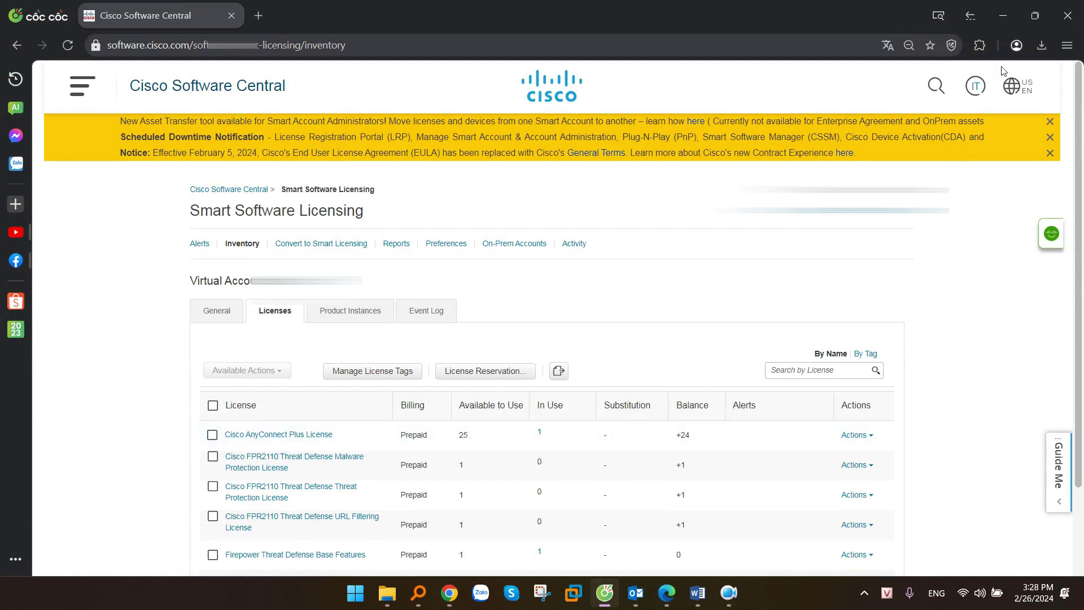
left_click(1003, 16)
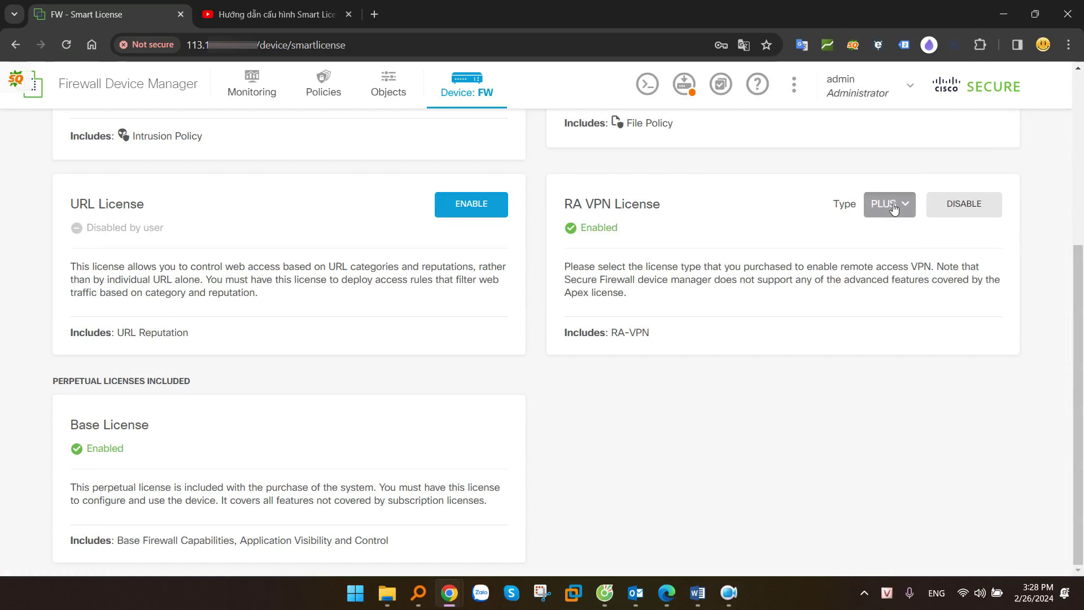
Confirm the RA VPN license stays PLUS, then go to the Network Objects and Groups list
left_click(890, 204)
left_click(893, 261)
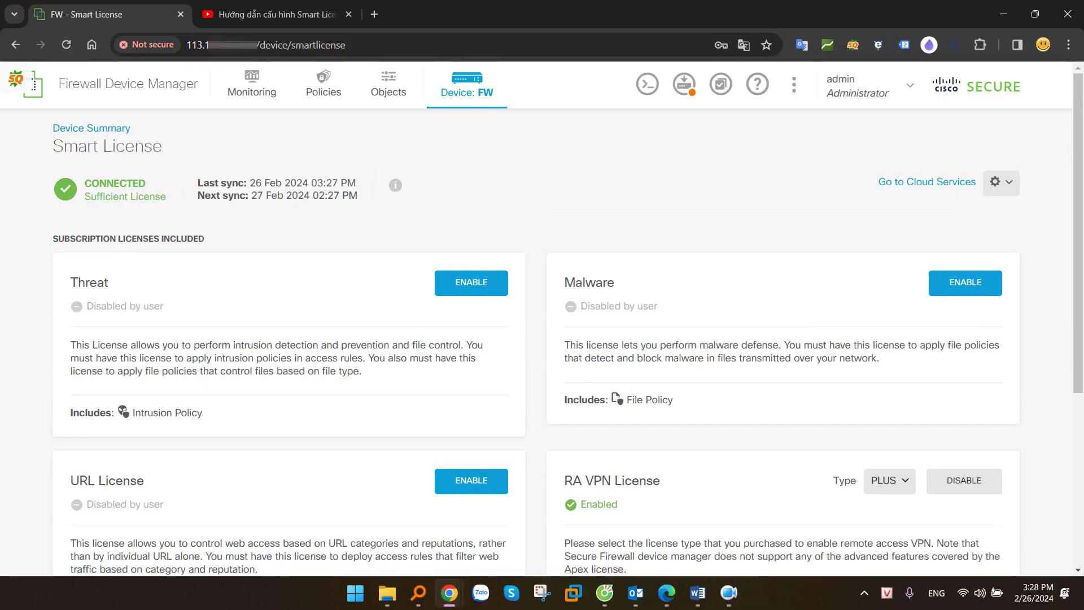
key("alt+Tab")
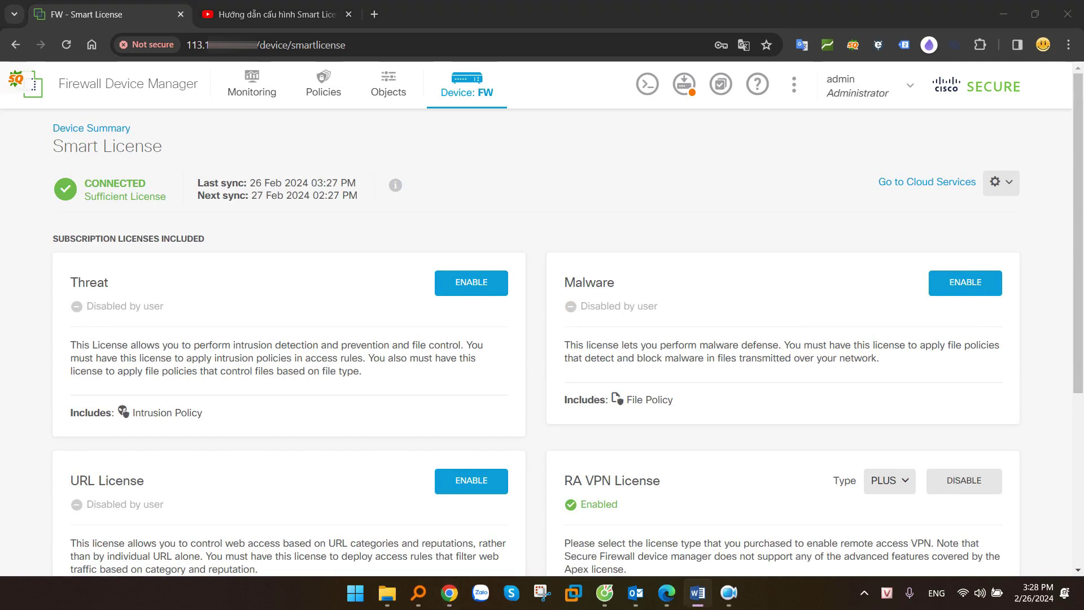
left_click(397, 90)
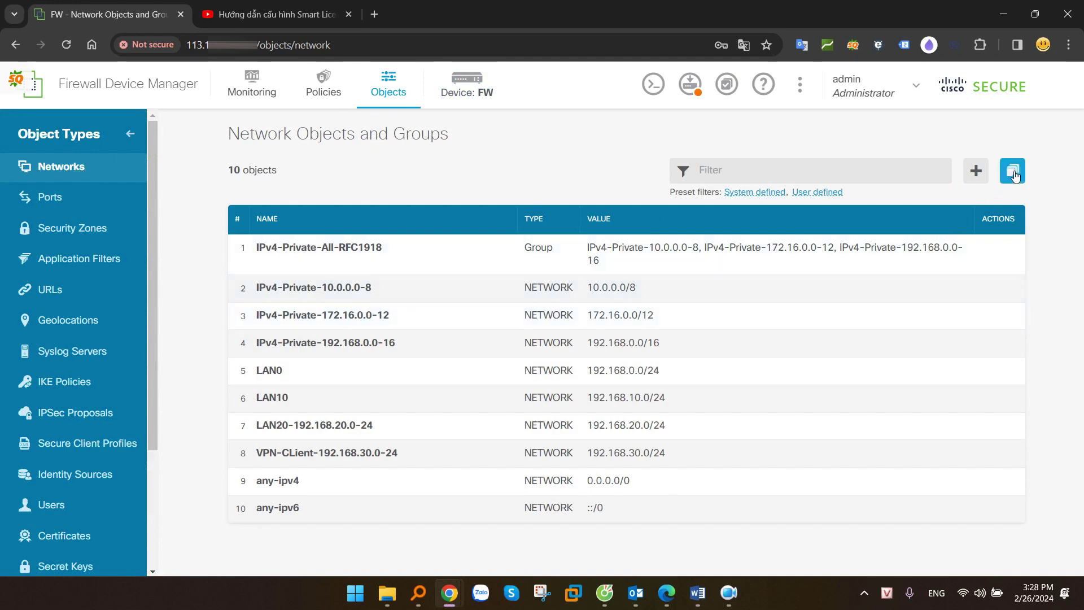
Start a new network object named VPN-Pool-192.168.40.0-24 with type Network
left_click(986, 176)
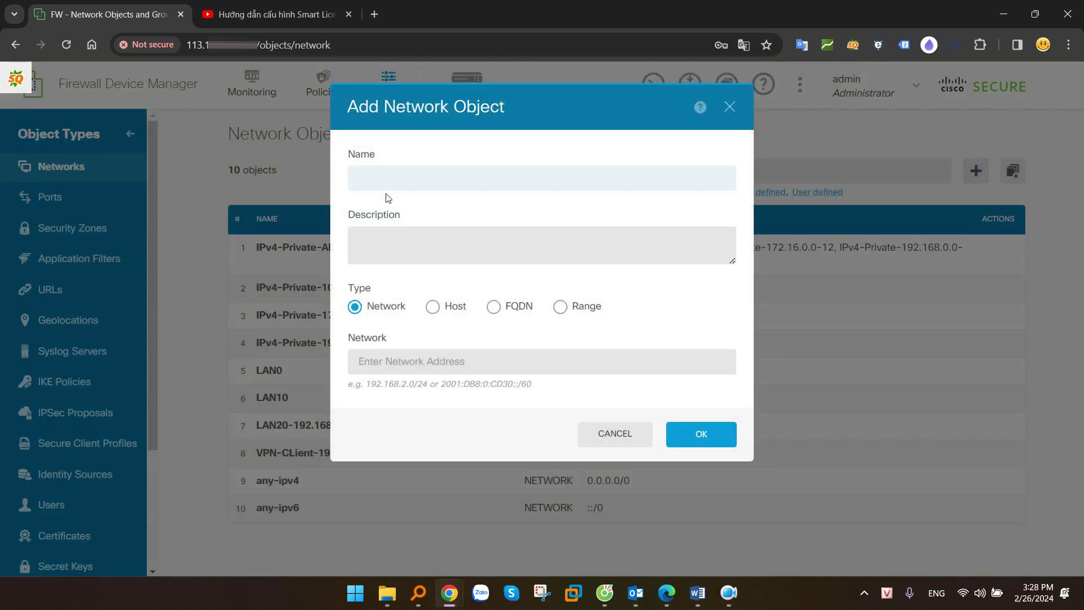
left_click(384, 182)
type("VPN")
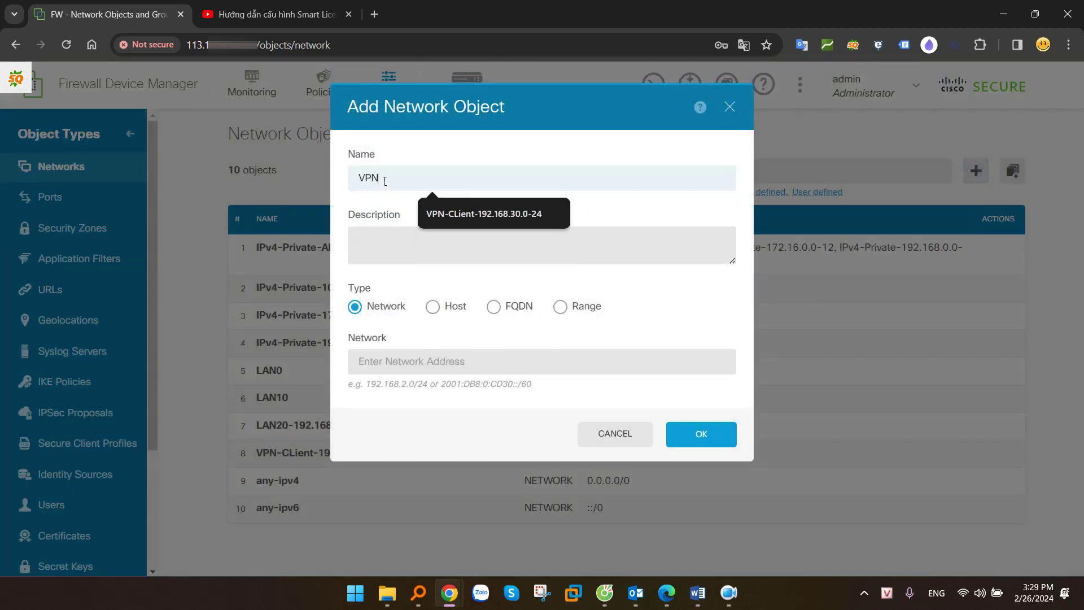
type("-Pool-192.168.40.0-24")
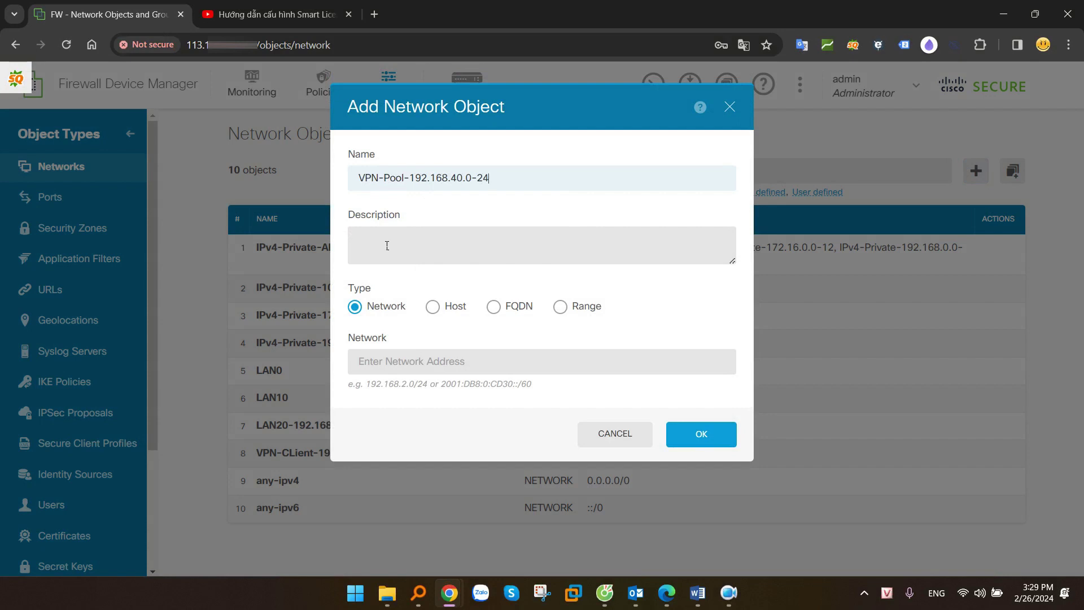
left_click(356, 309)
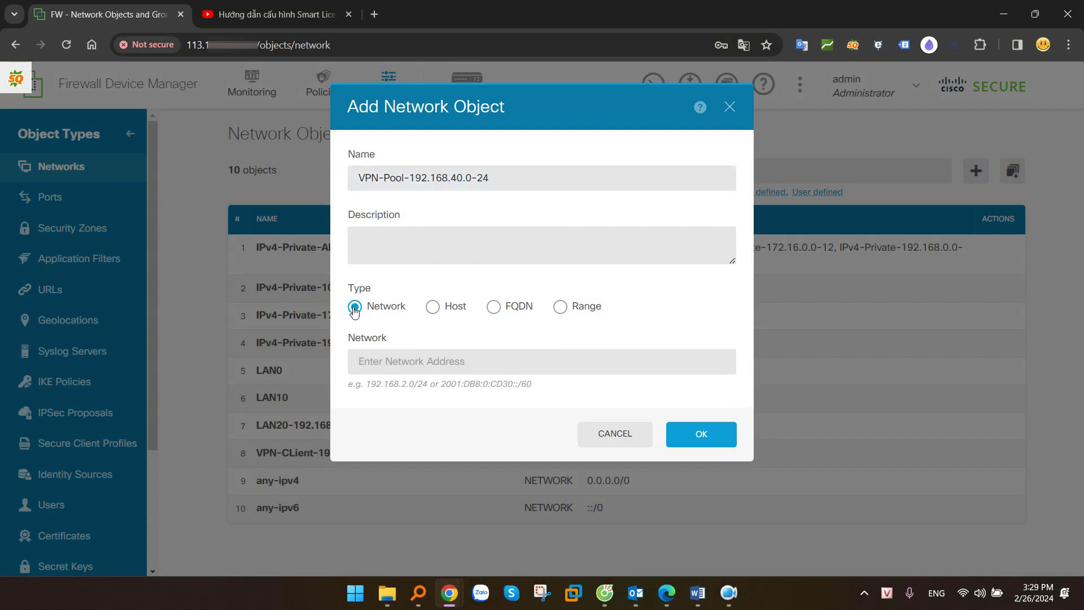
left_click(562, 309)
left_click(356, 309)
left_click_drag(368, 387, 437, 389)
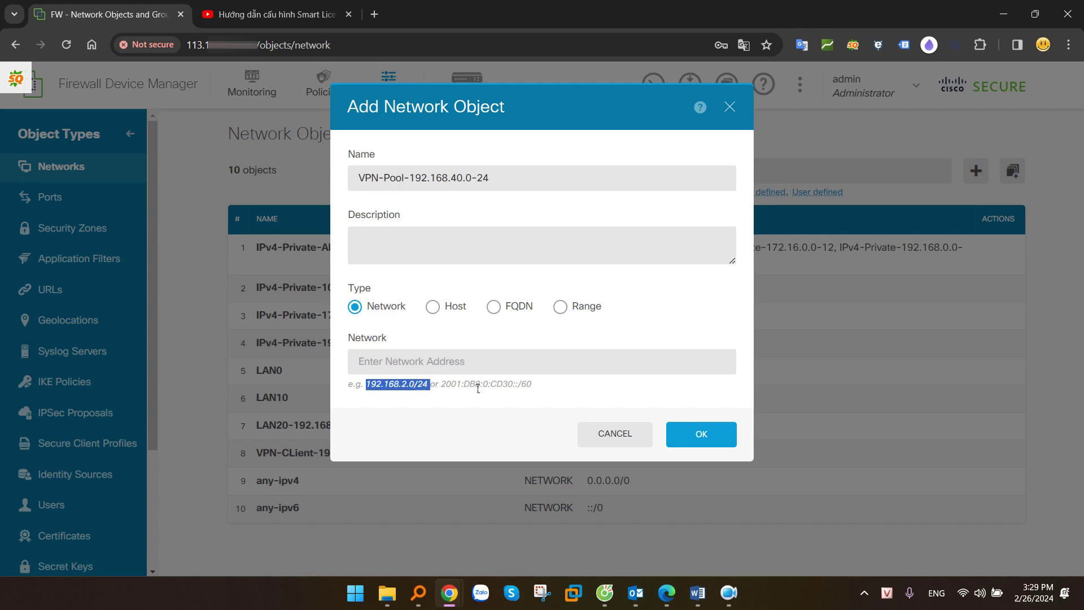
left_click(560, 306)
left_click_drag(372, 390, 478, 388)
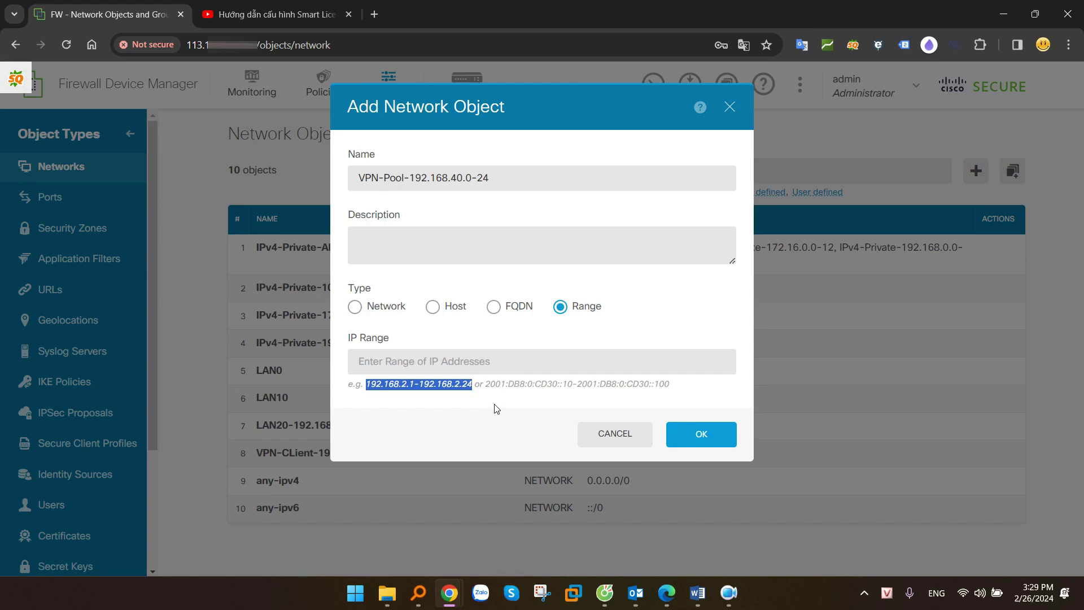
left_click(357, 307)
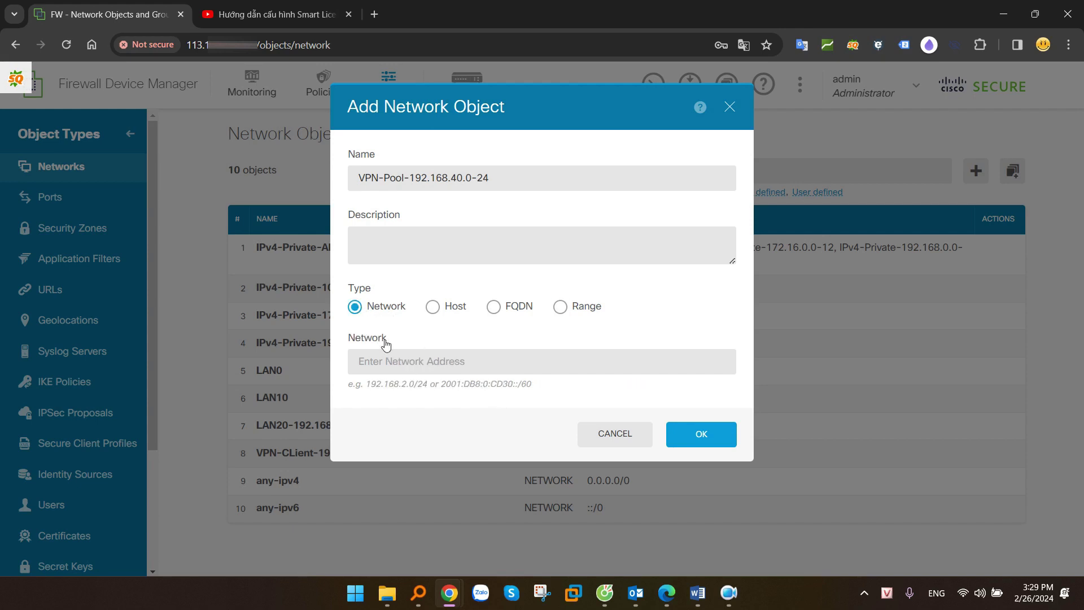
Enter 192.168.40.0/24 as the network address and save the object
left_click(407, 363)
left_click_drag(385, 178, 490, 177)
key("ctrl+c")
left_click(375, 357)
key("ctrl+v")
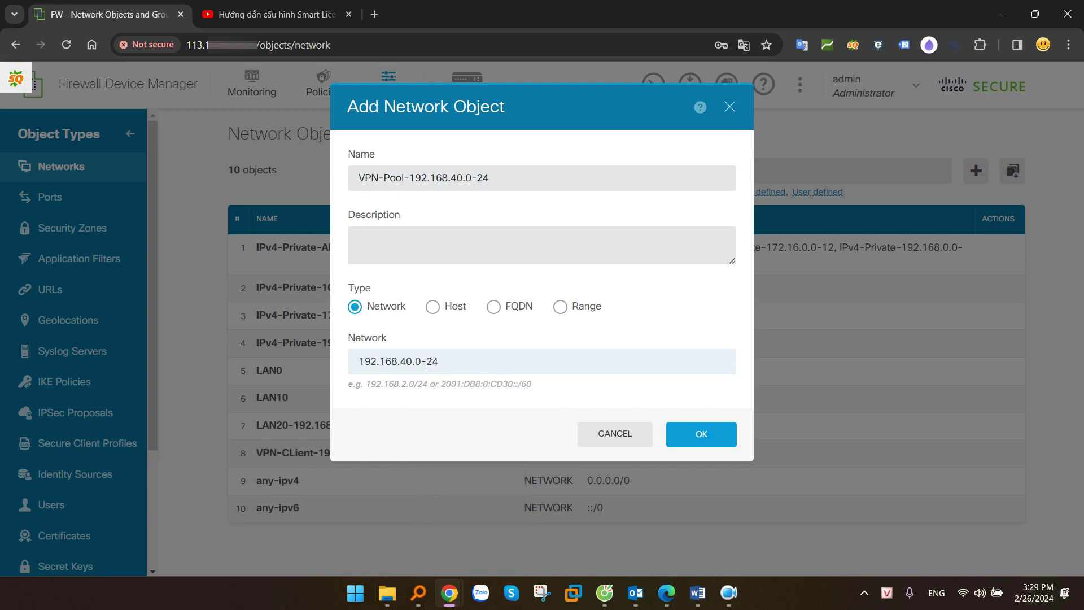
type("/")
left_click(704, 435)
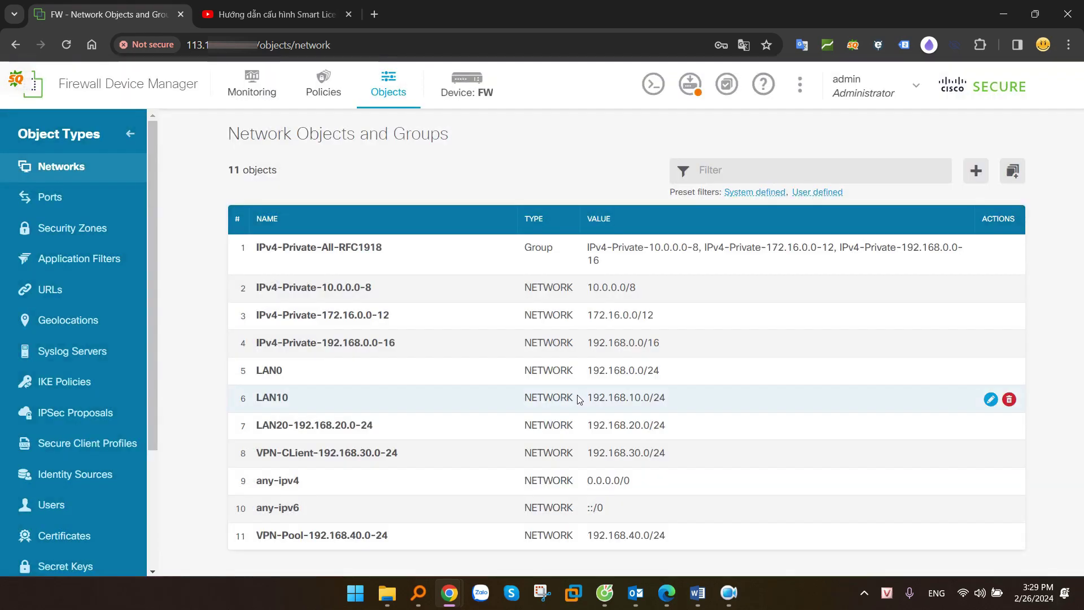
left_click_drag(389, 535, 254, 536)
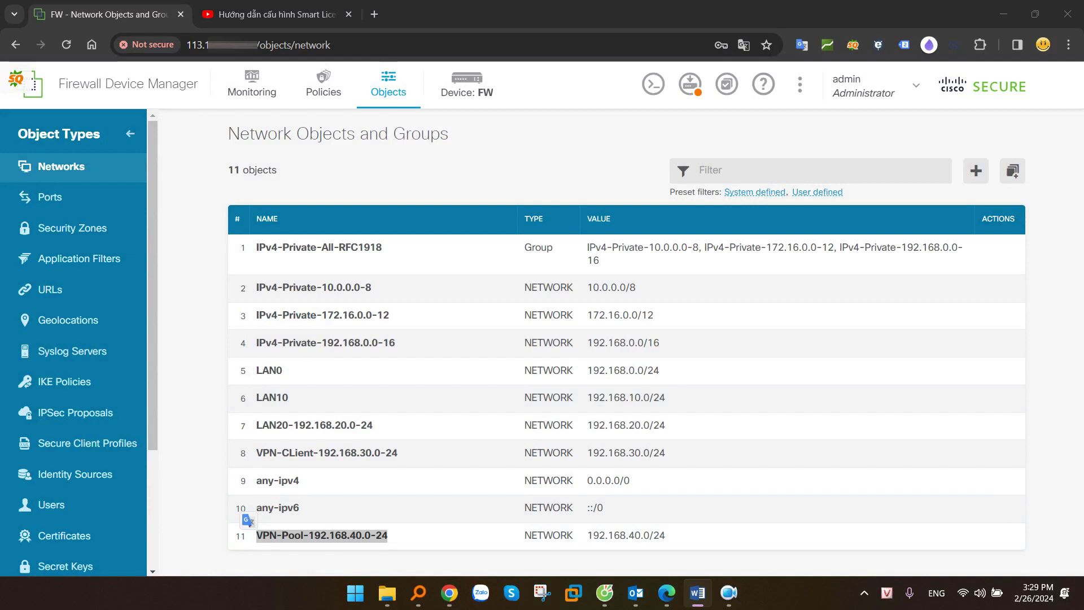
Open the local Users list and begin adding a user with the RA-VPN service type
left_click(399, 84)
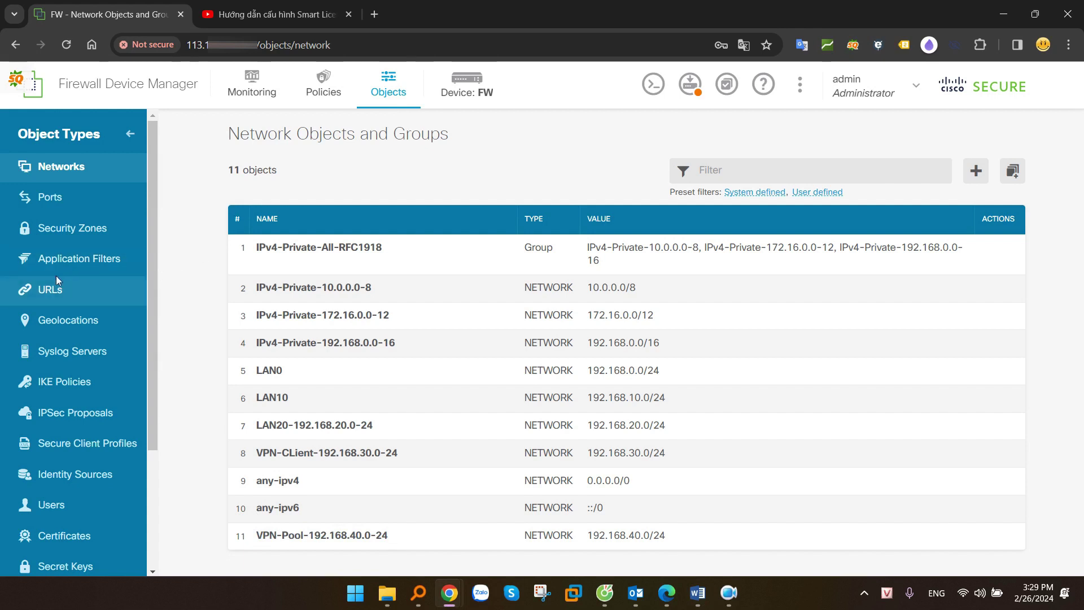
scroll(68, 316, "down", 3)
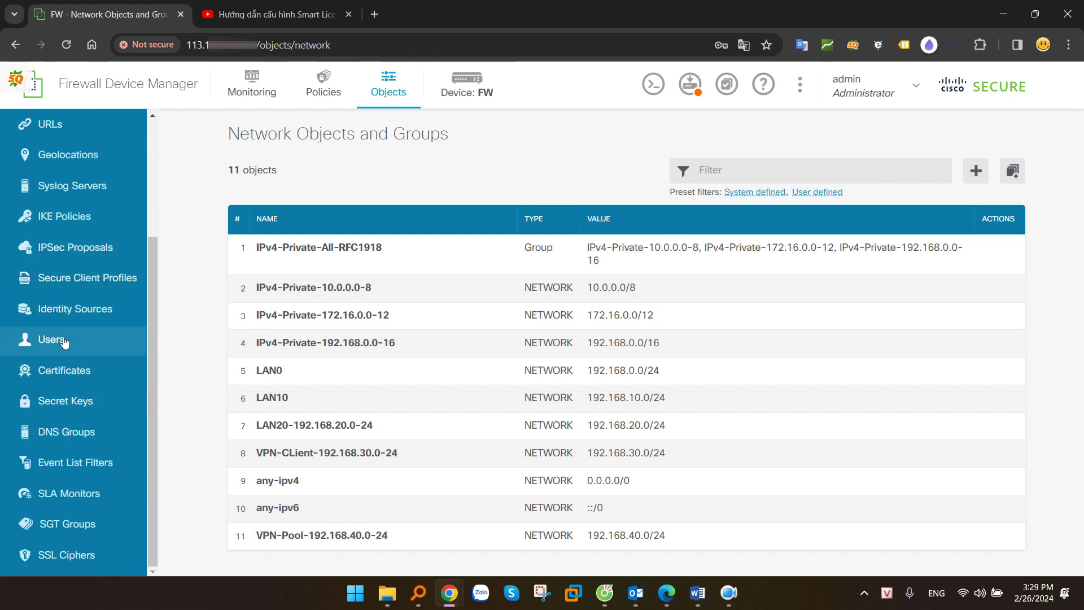
left_click(47, 341)
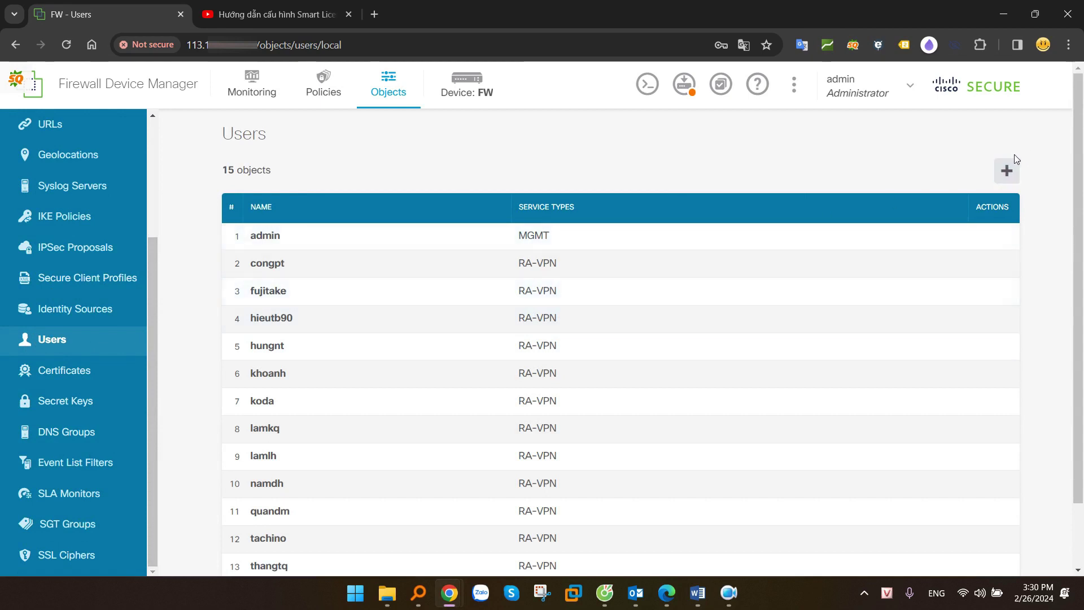
left_click(1007, 170)
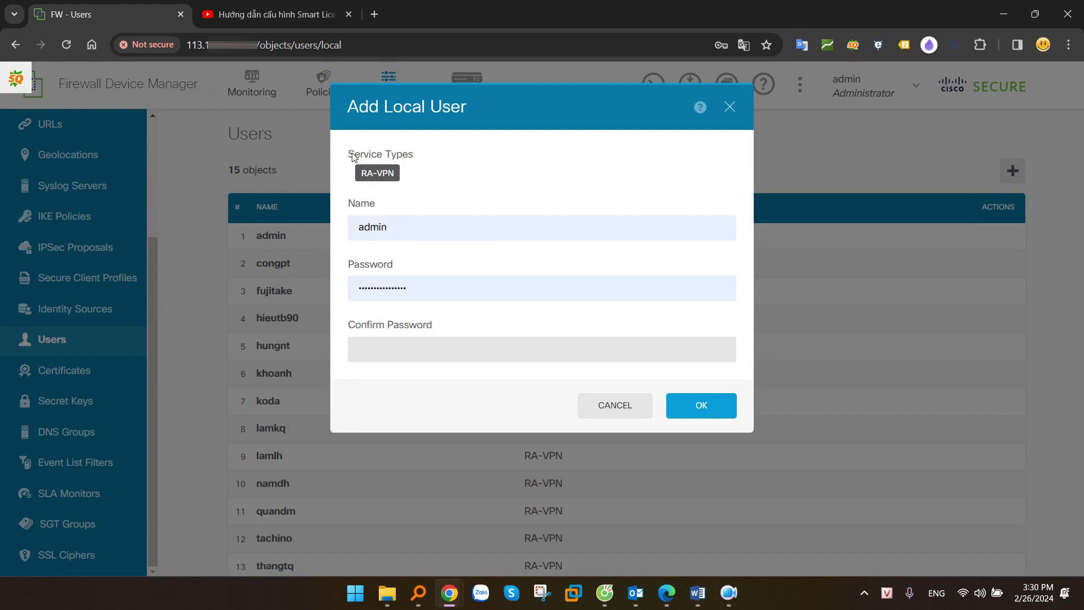
left_click_drag(353, 157, 419, 174)
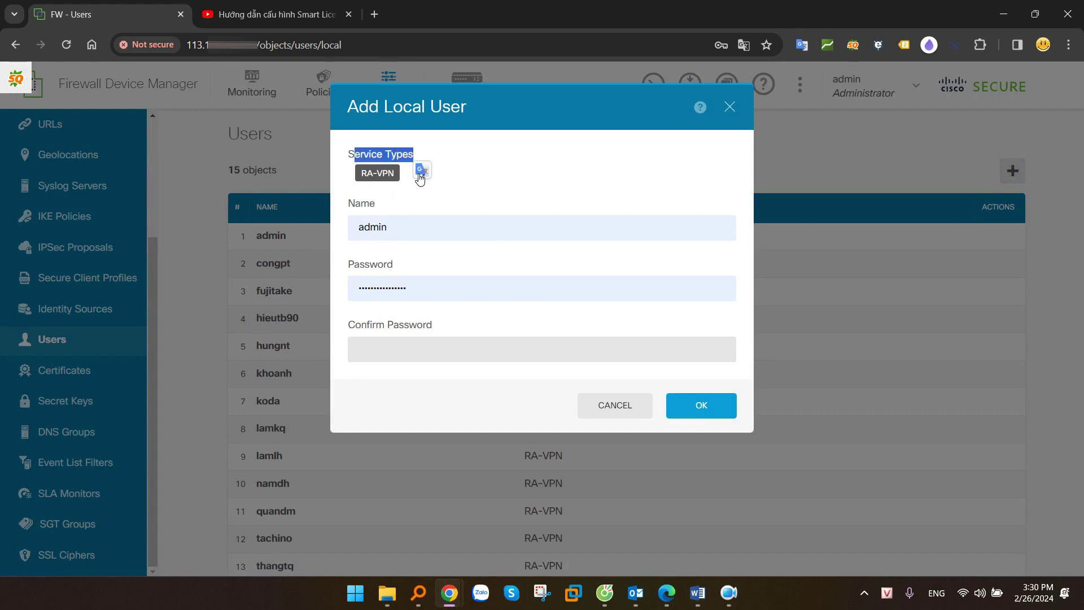
Name the user test, enter and confirm its password, and save it
left_click_drag(395, 228, 316, 215)
type("st")
key("Tab")
type("********")
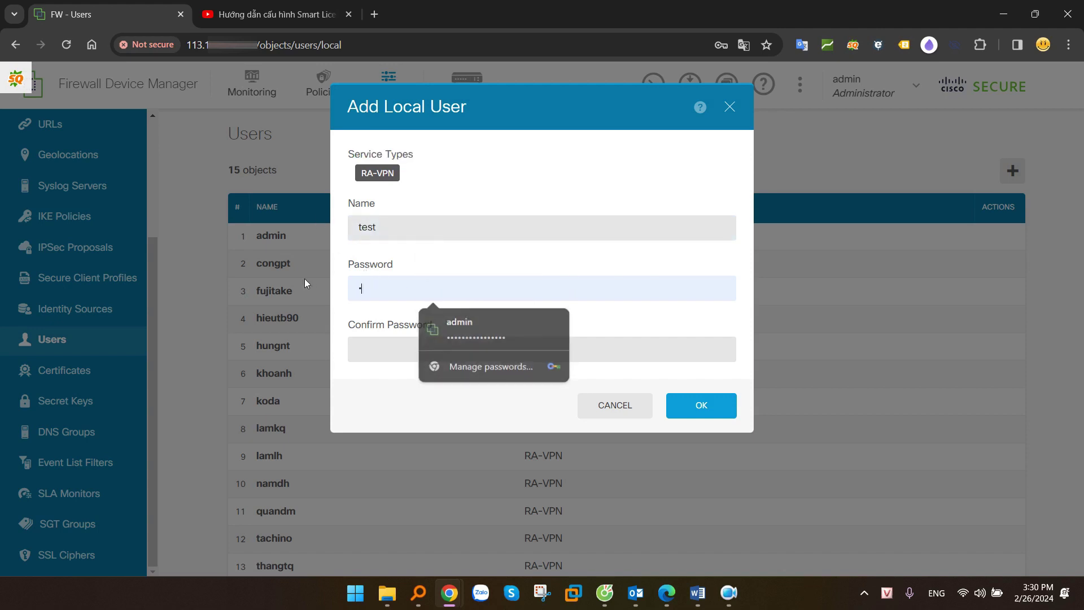
key("Tab")
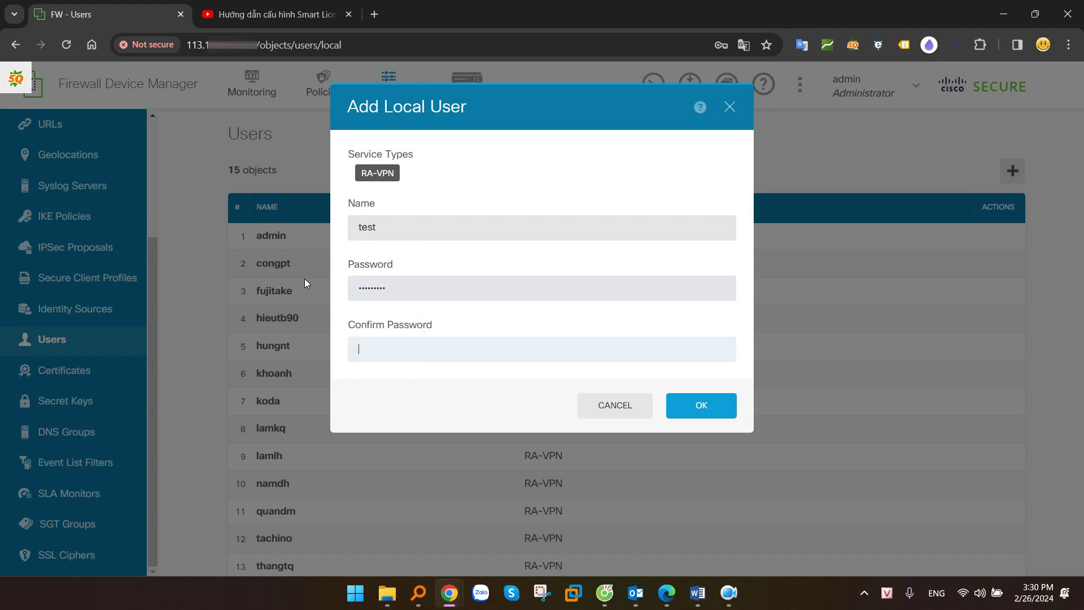
type("*********")
left_click(694, 403)
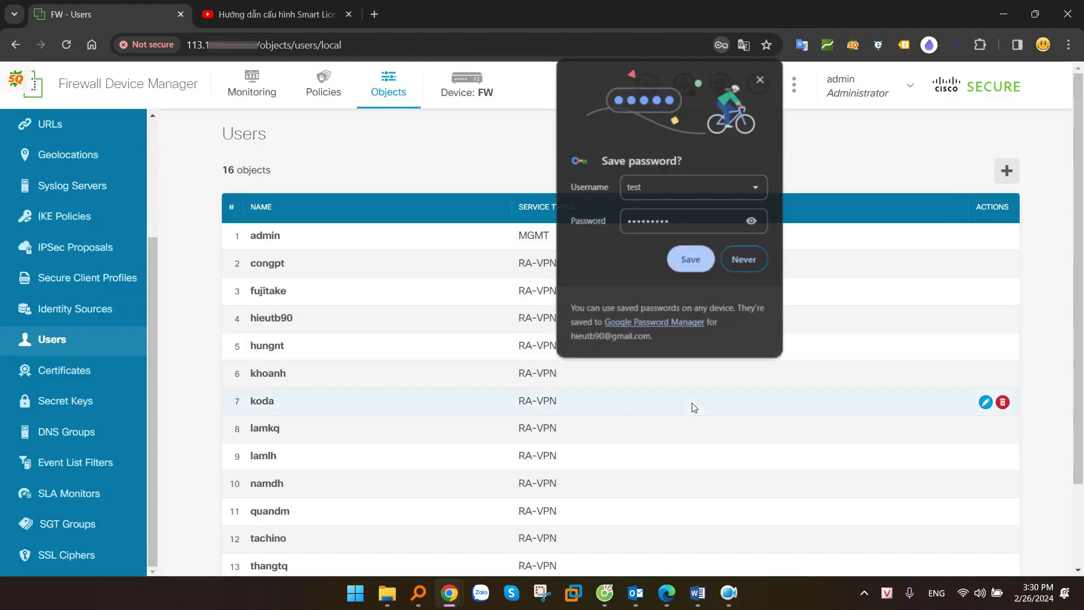
Dismiss the save-password prompt, verify test as user entry 16, and open a new browser tab
scroll(661, 424, "down", 1)
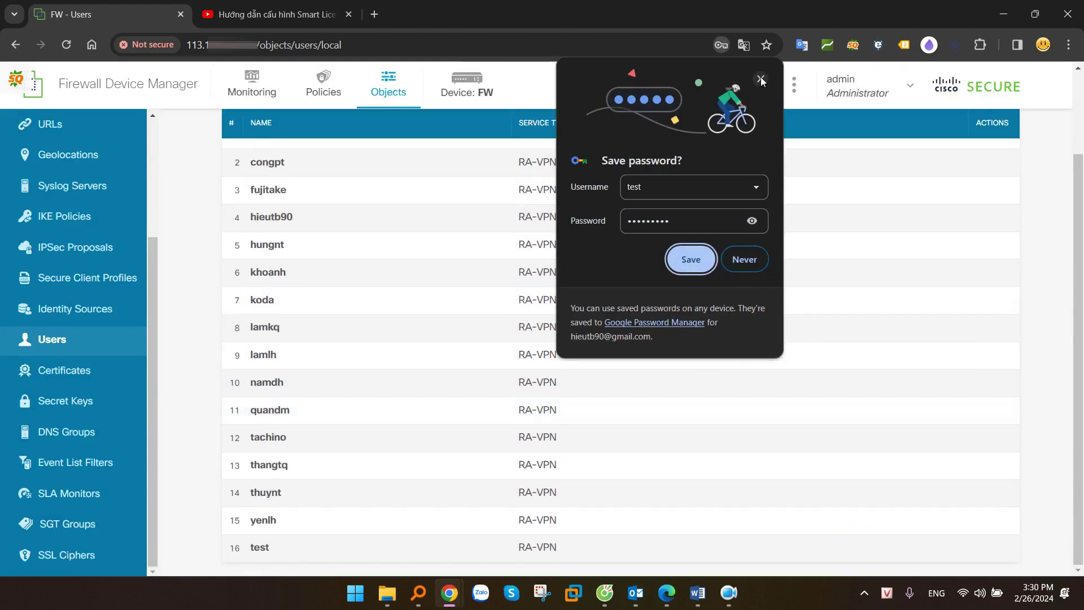
left_click(761, 79)
left_click_drag(559, 547, 255, 548)
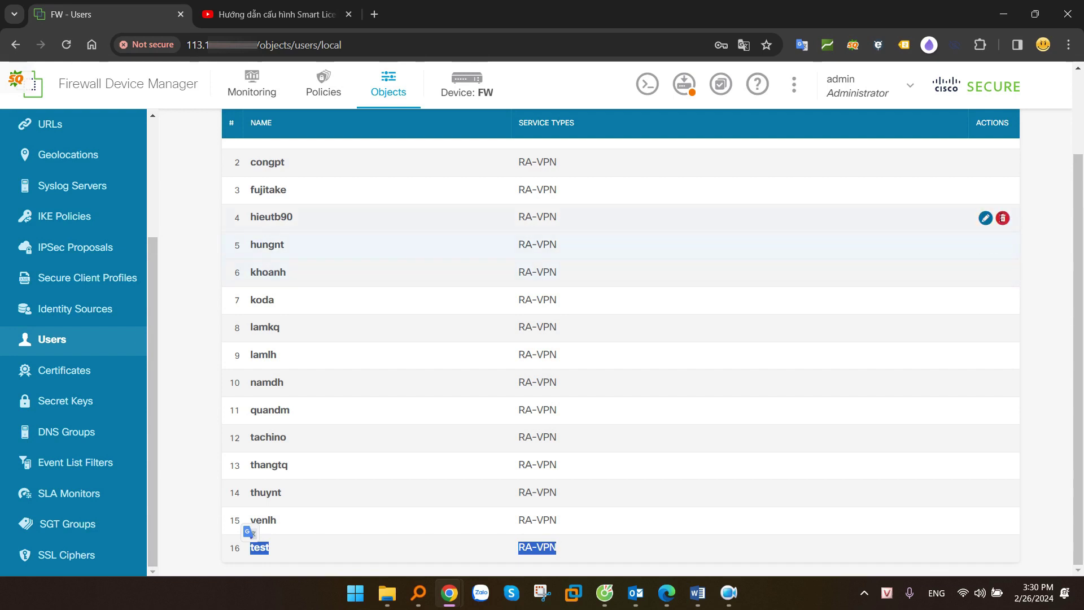
left_click(1042, 171)
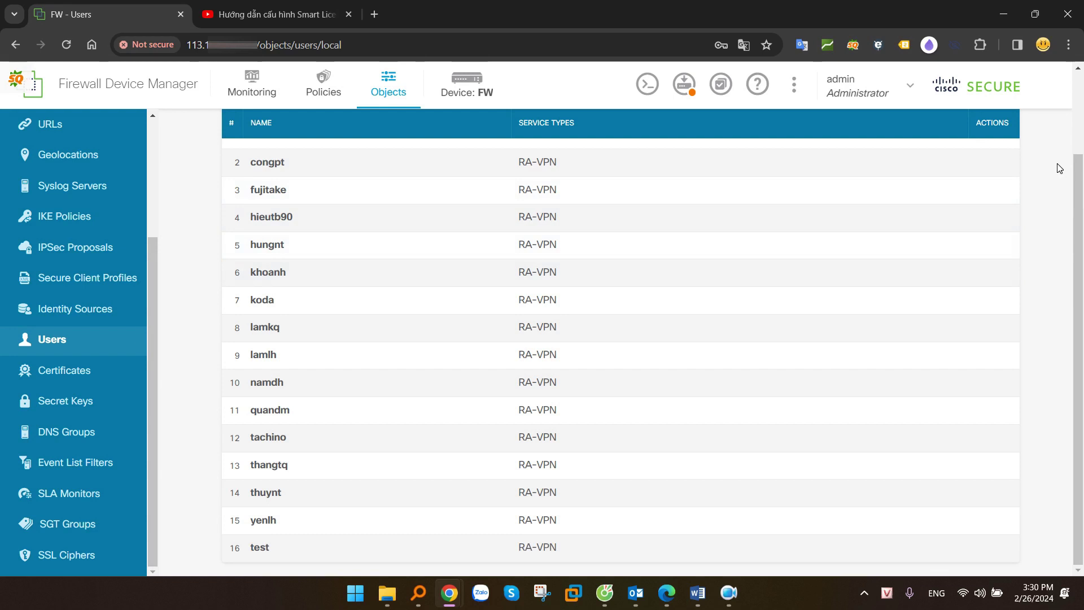
key("alt+Tab")
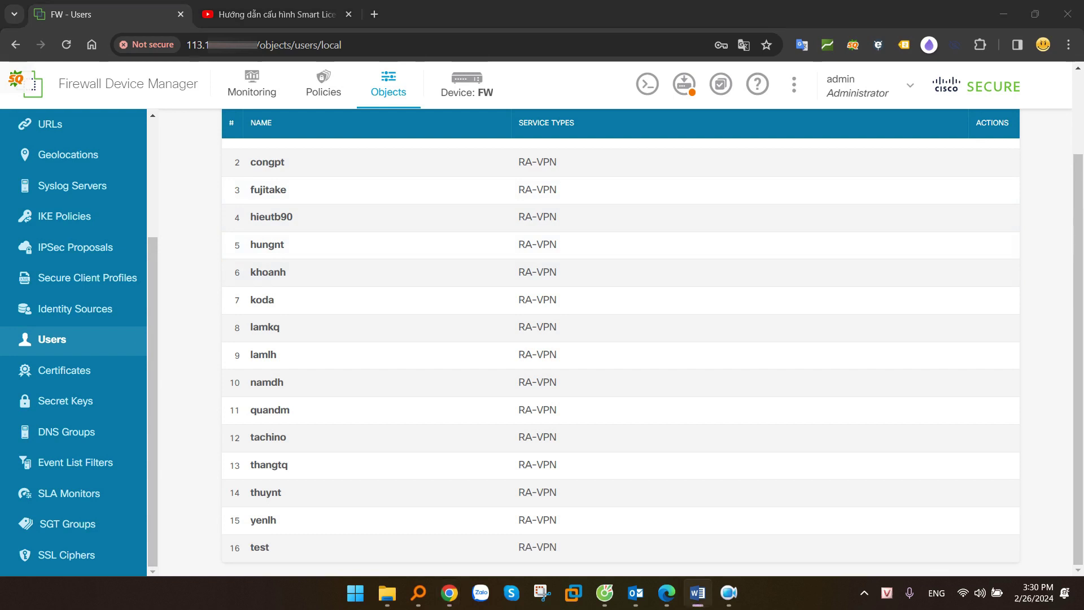
left_click(374, 14)
Go to software.cisco.com, open Software Download, and search the products for 'anyconnect'
type("so")
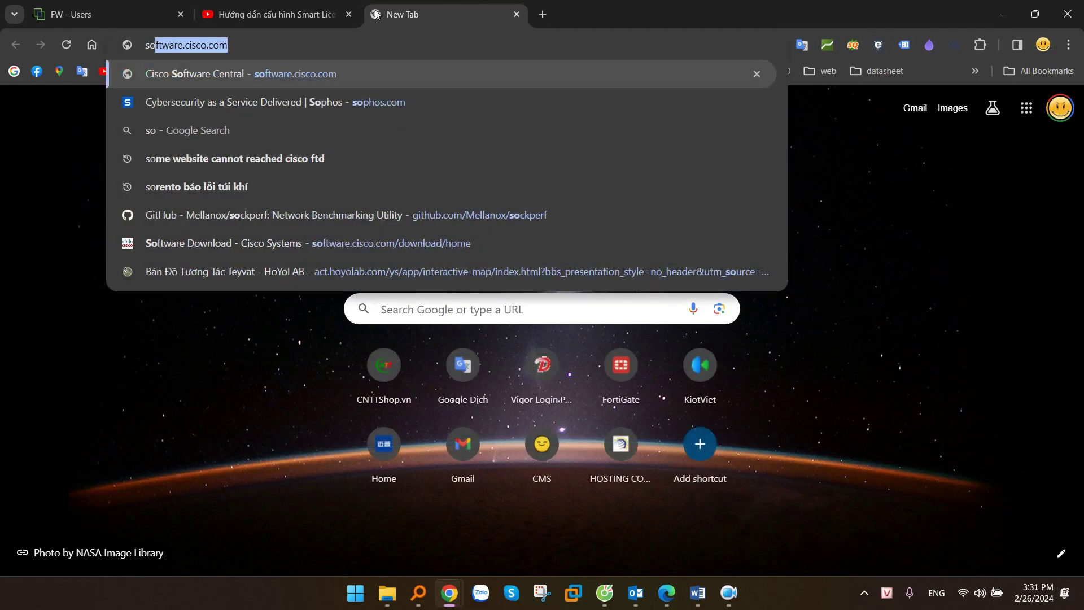
key("Return")
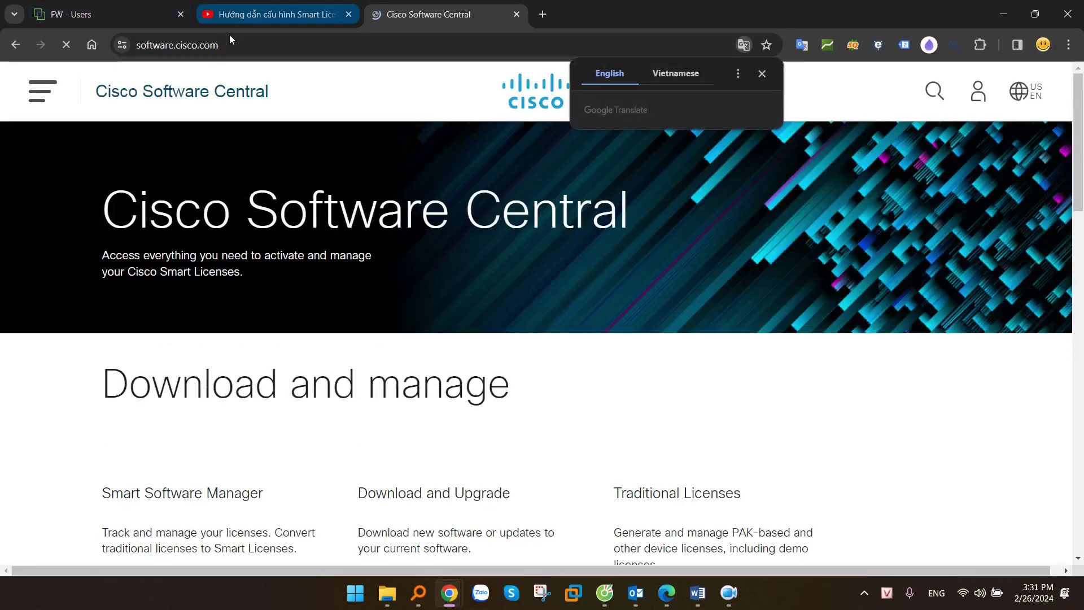
left_click(226, 42)
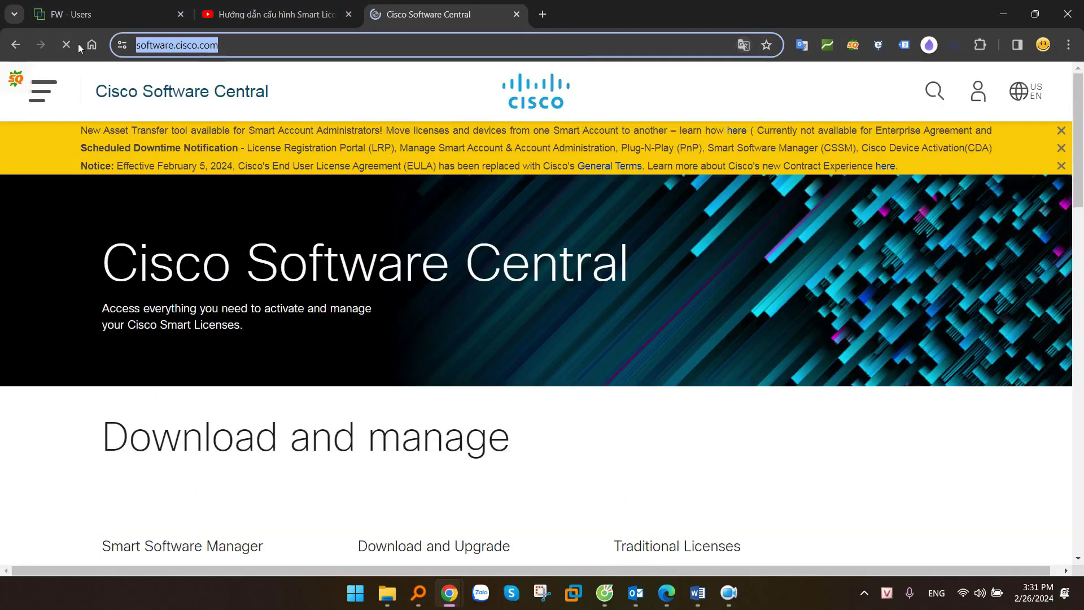
left_click(35, 443)
scroll(89, 395, "down", 5)
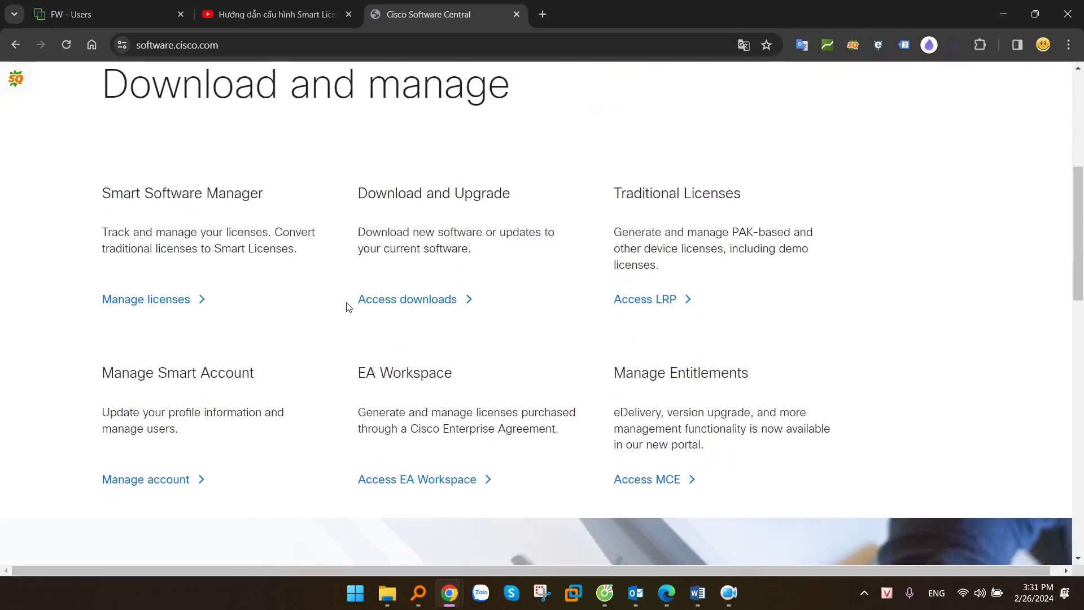
left_click_drag(346, 307, 482, 305)
left_click(482, 305)
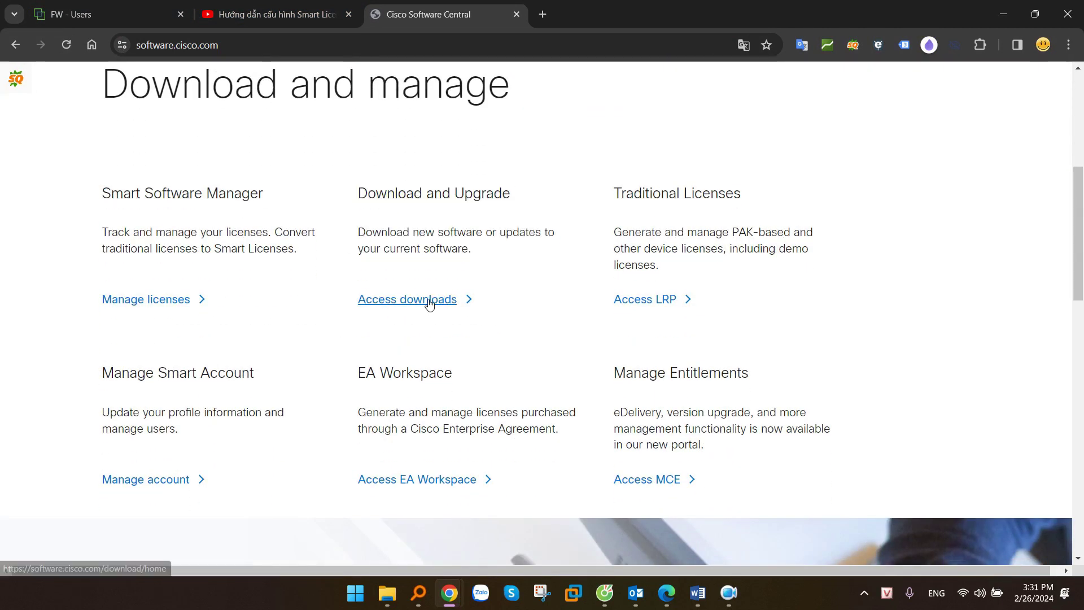
left_click(429, 304)
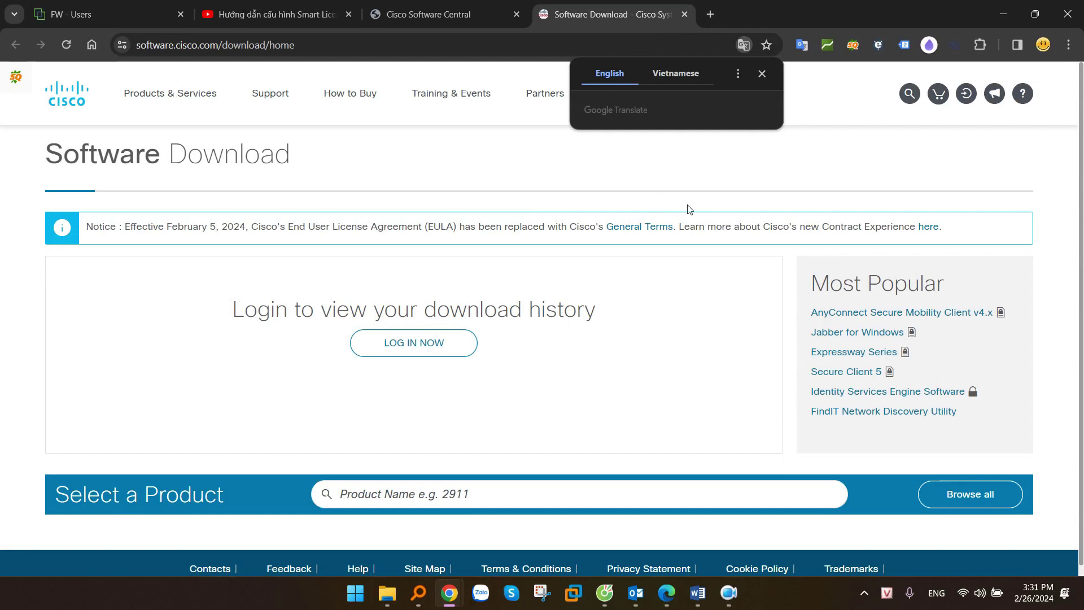
left_click(378, 486)
type("anyconnect")
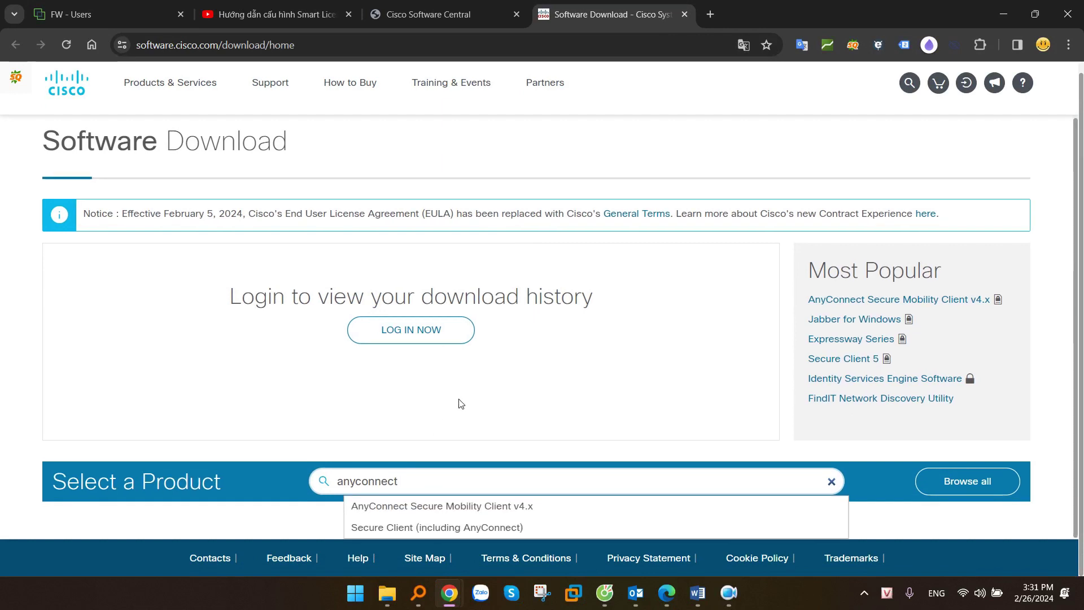
Open the AnyConnect Secure Mobility Client v4.x downloads and browse the Linux 64-bit package
left_click(497, 507)
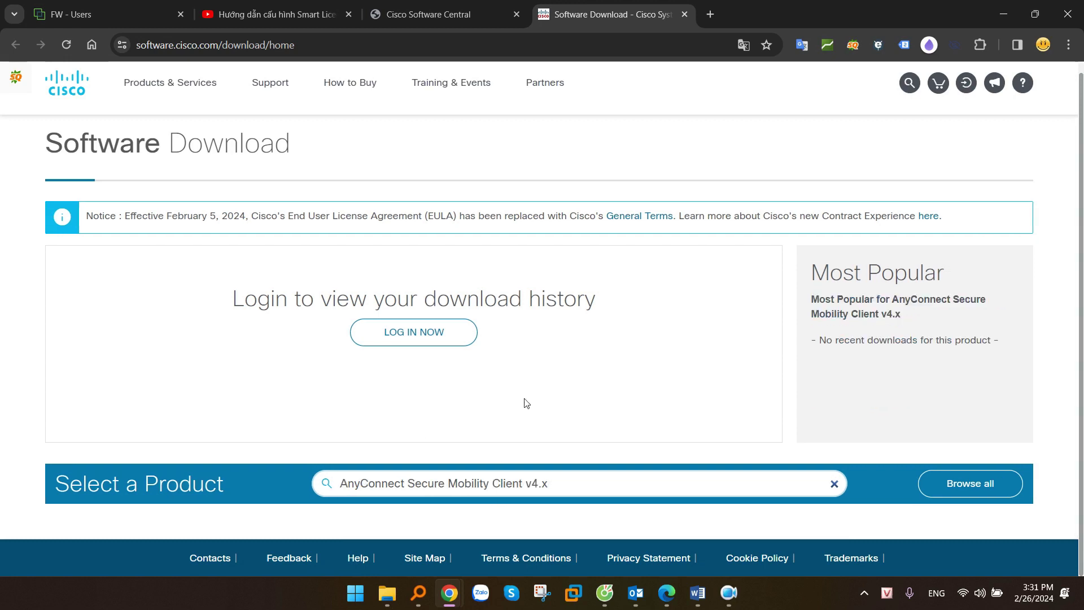
scroll(557, 373, "down", 1)
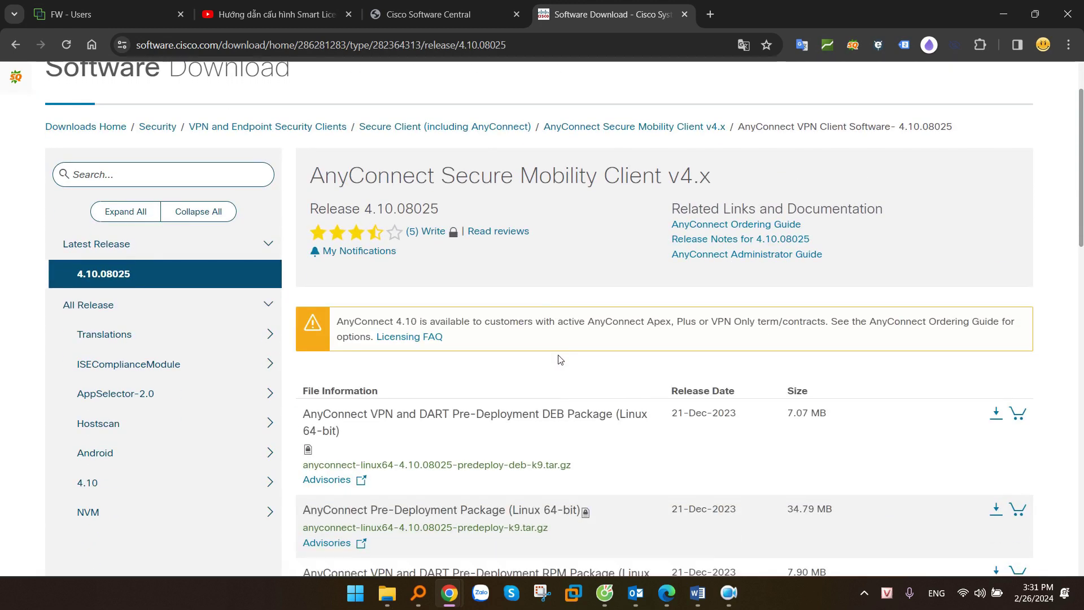
scroll(561, 359, "down", 5)
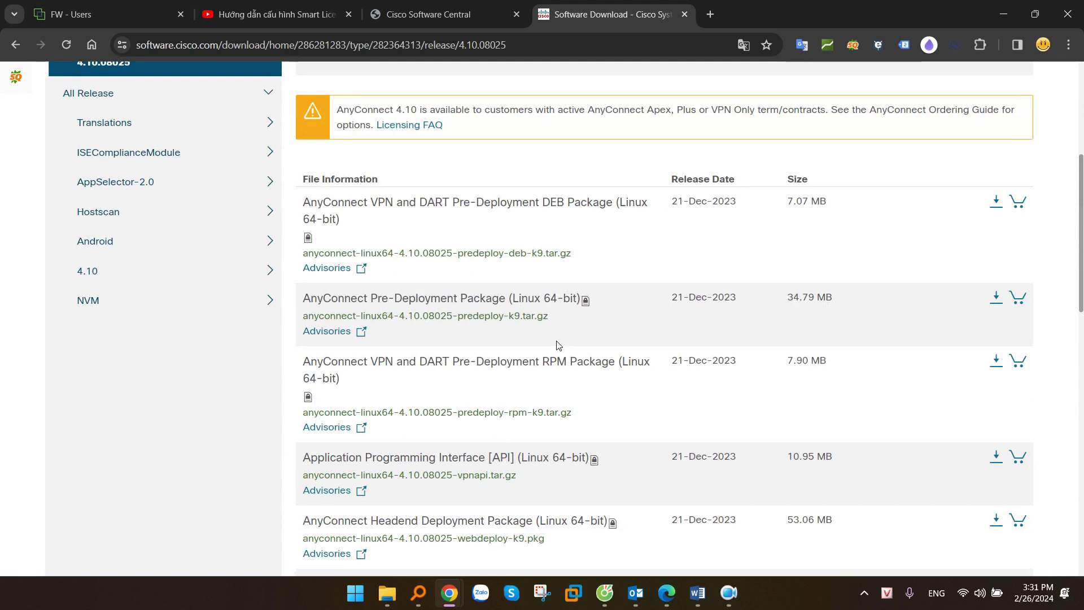
scroll(433, 368, "down", 4)
scroll(438, 368, "down", 2)
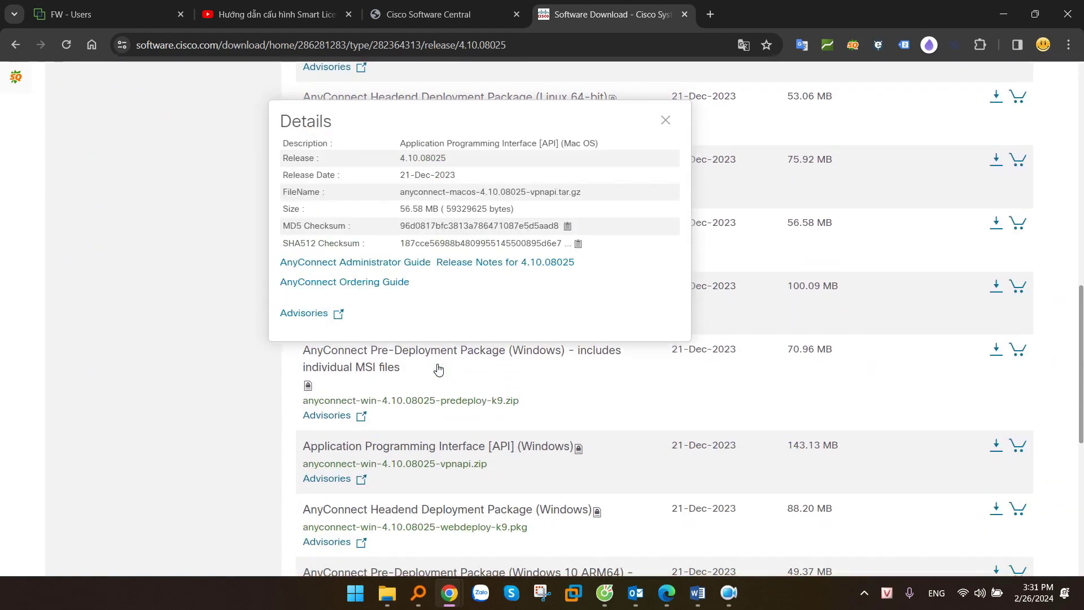
scroll(598, 337, "up", 2)
mouse_move(540, 243)
left_click_drag(643, 240, 544, 243)
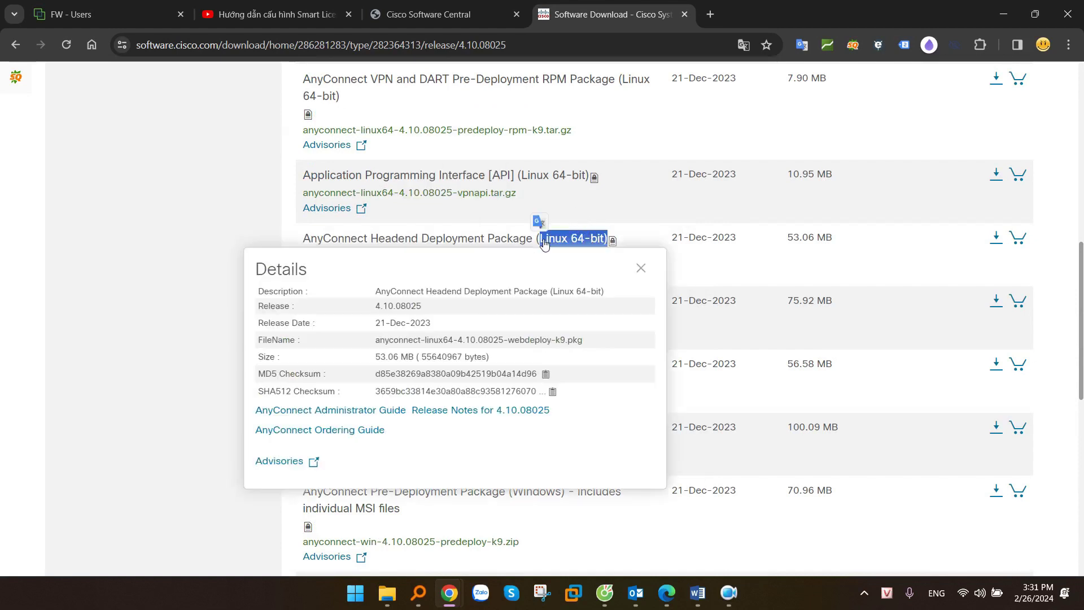
scroll(710, 360, "down", 3)
scroll(591, 395, "down", 1)
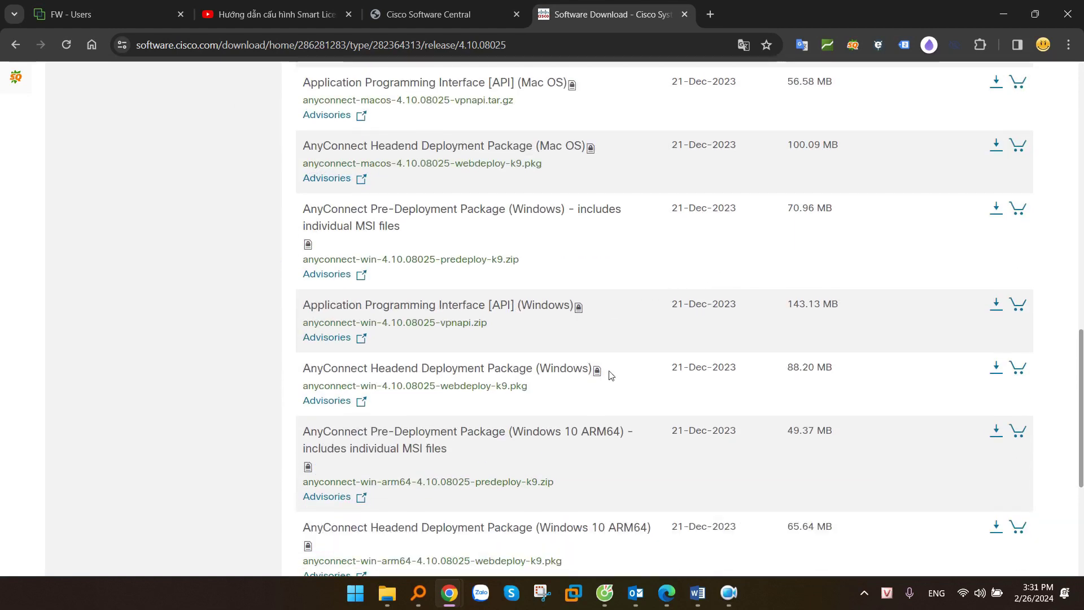
scroll(608, 375, "up", 1)
Compare the Mac OS and Windows packages, then download the Windows webdeploy-k9.pkg and accept the licence
left_click_drag(618, 221, 537, 217)
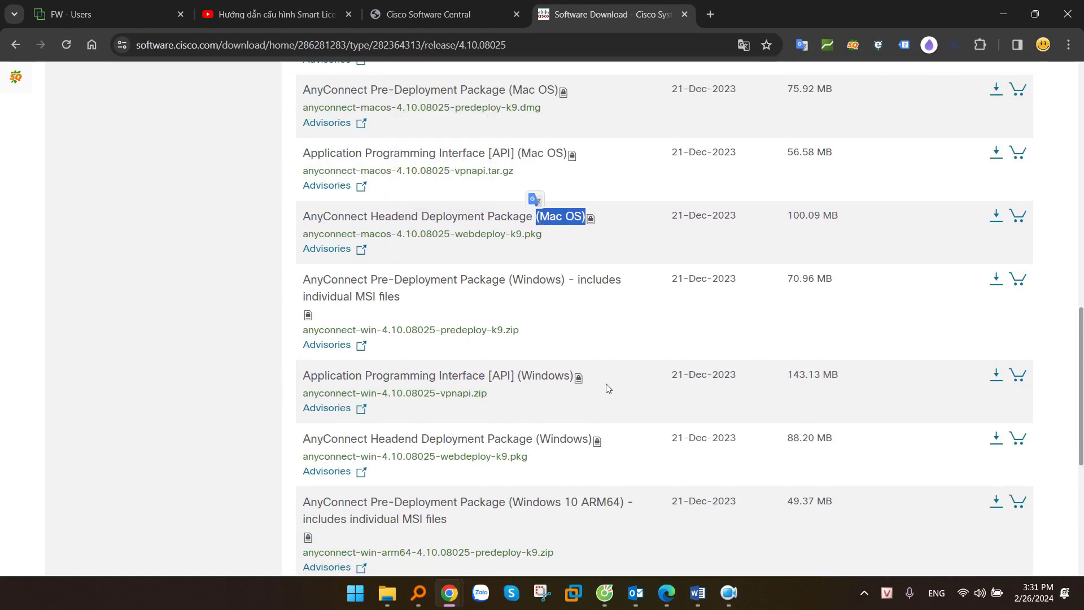
left_click_drag(605, 382, 495, 381)
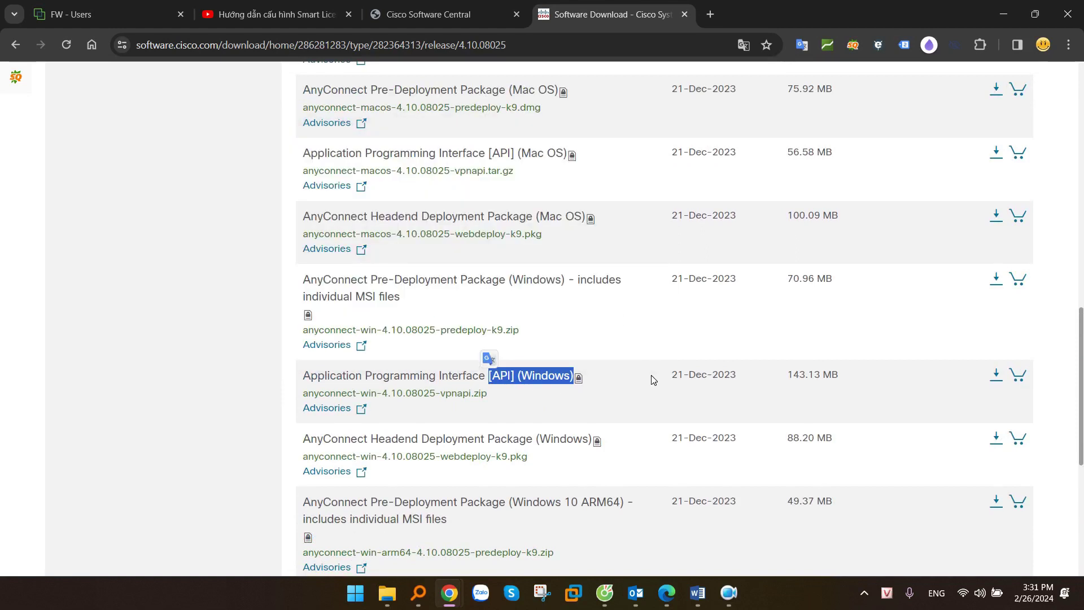
left_click_drag(529, 457, 447, 462)
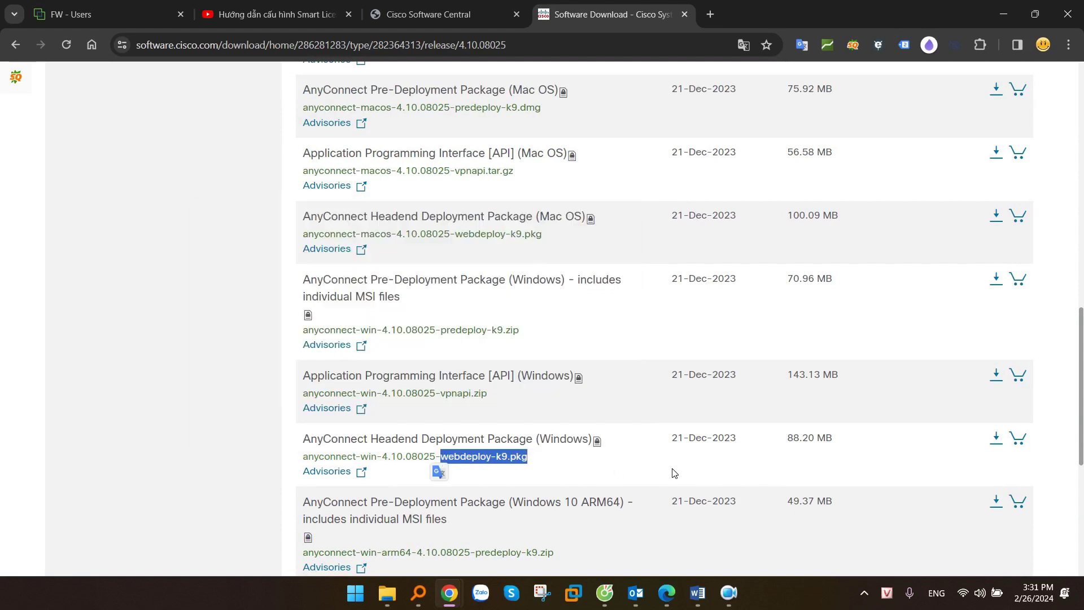
scroll(673, 473, "down", 2)
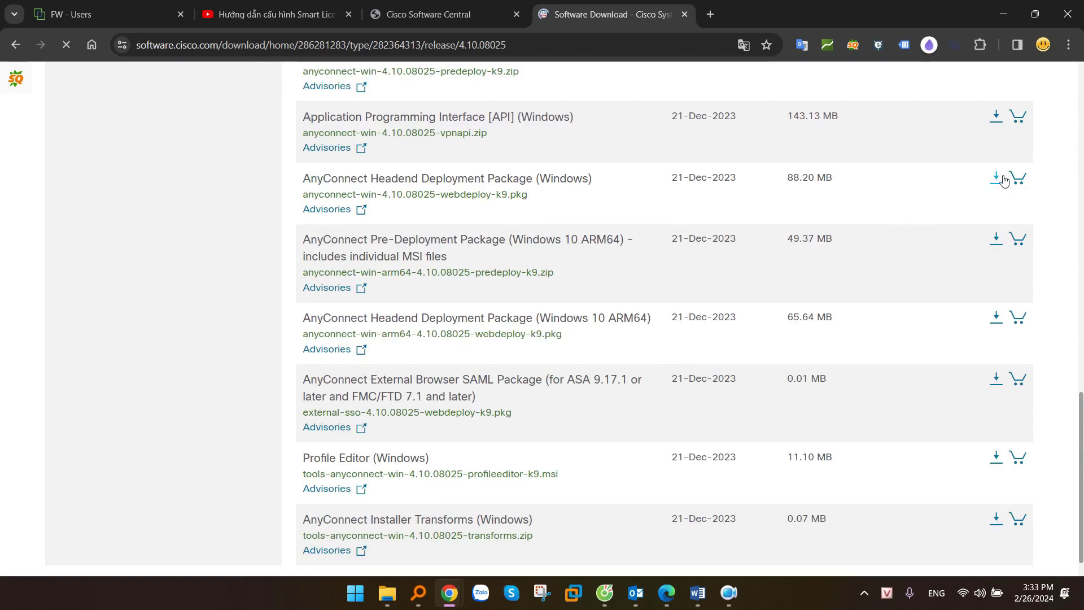
scroll(1004, 179, "up", 1)
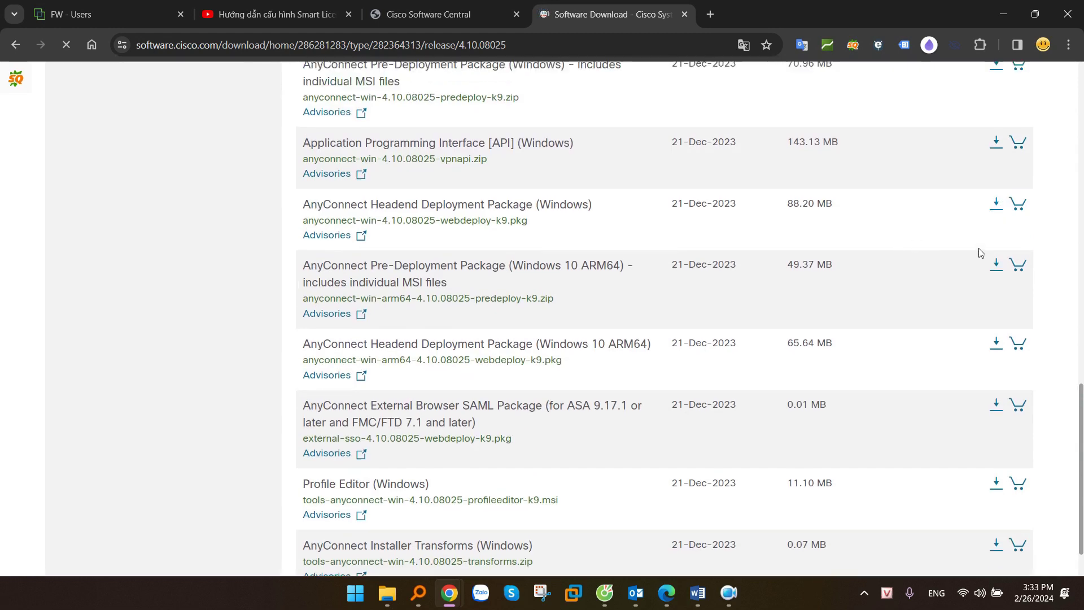
left_click(997, 249)
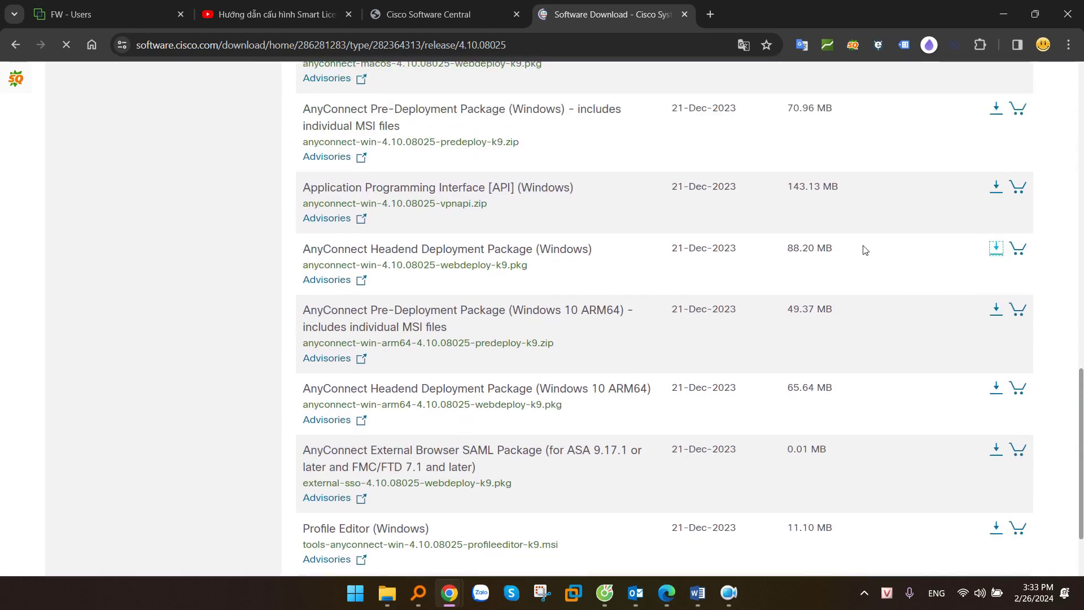
left_click(613, 232)
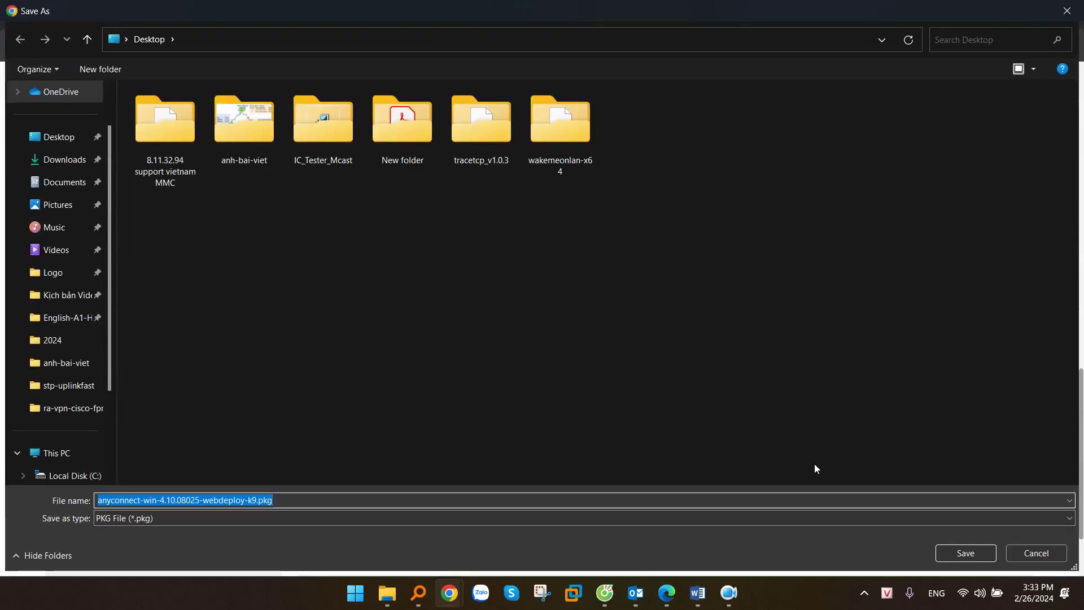
Save the AnyConnect package to the Desktop and open FDM's Remote Access VPN configuration
left_click(966, 553)
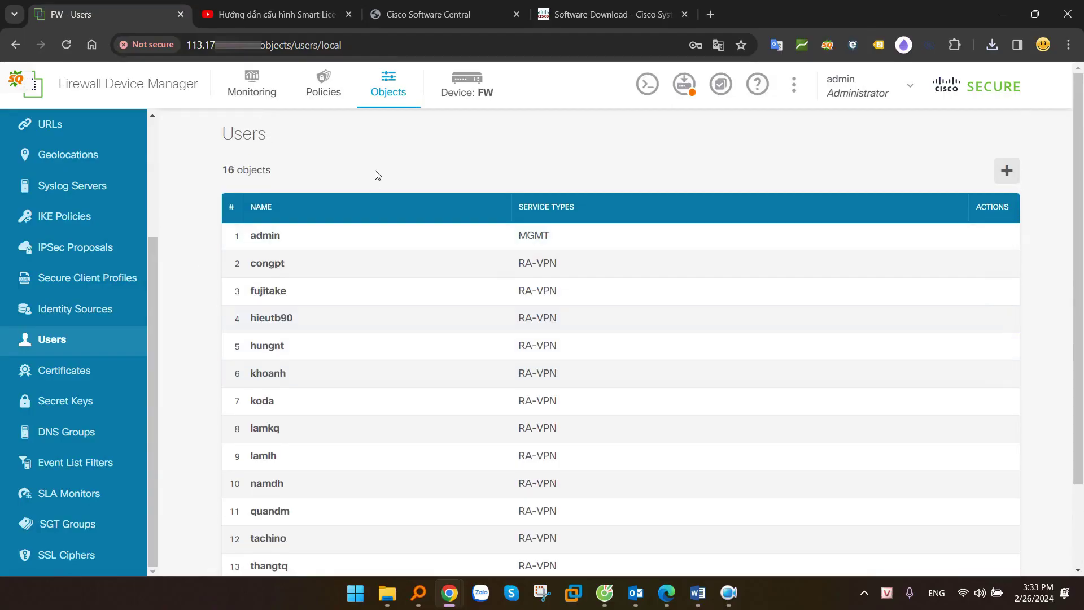
left_click(467, 89)
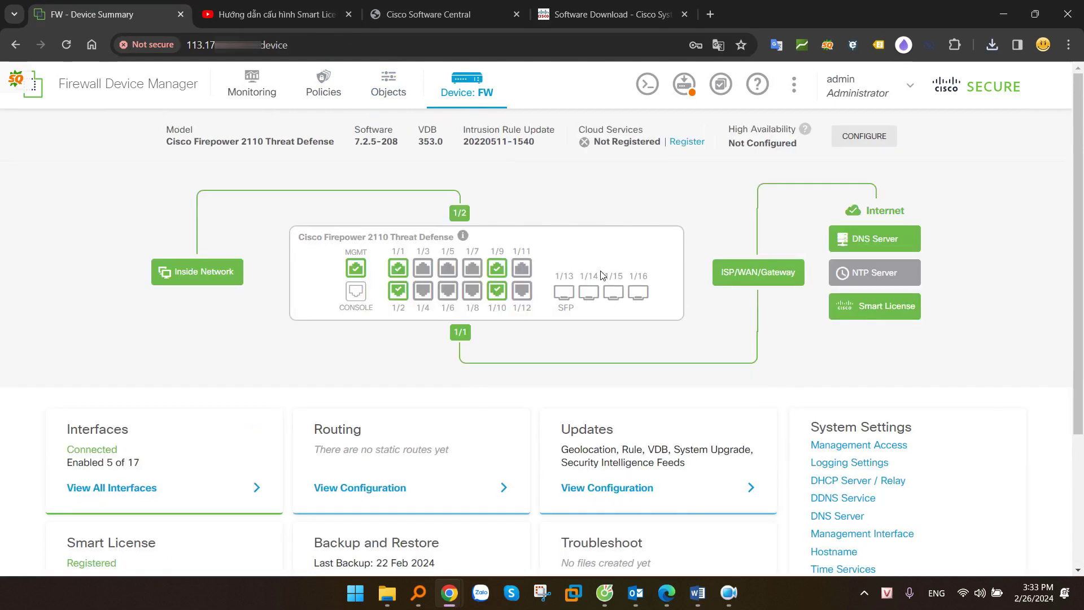
scroll(602, 275, "down", 3)
left_click_drag(311, 472, 443, 473)
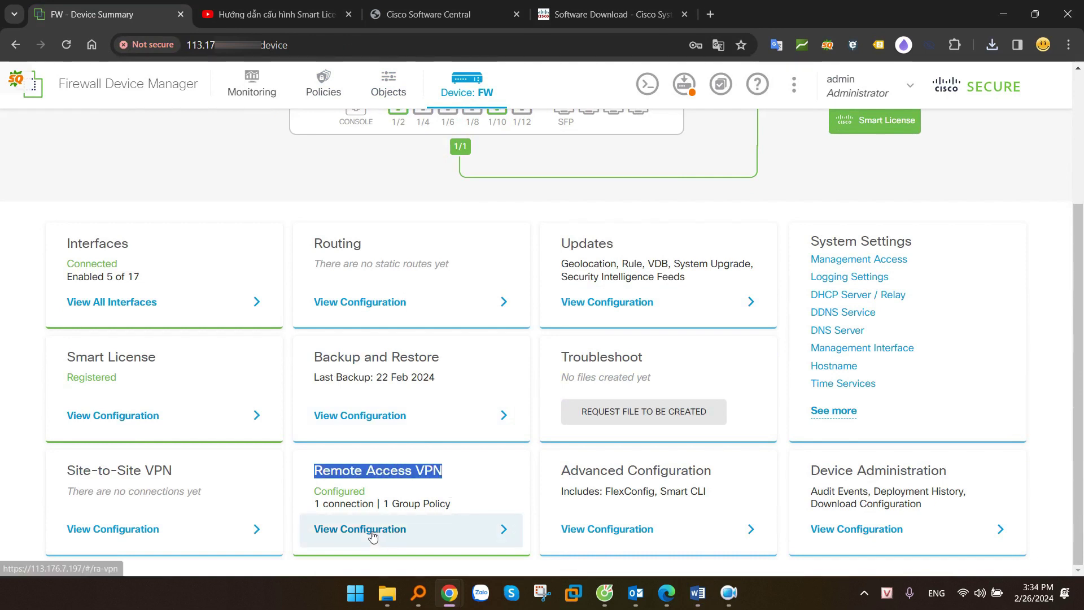
left_click(372, 534)
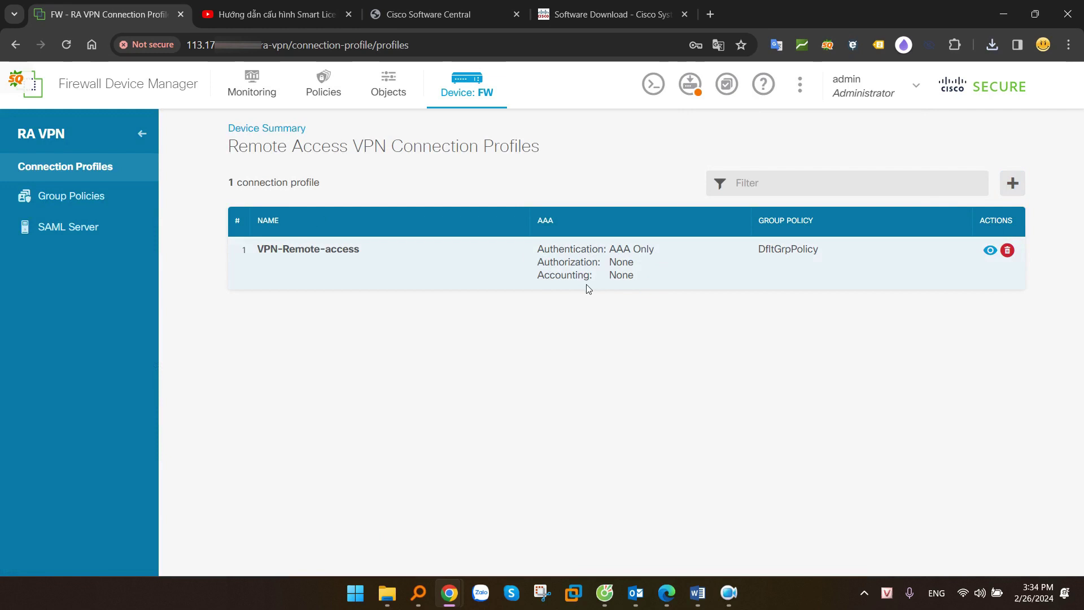
Add a new connection profile named VPN-remote-access, then review the identity source sections and authentication types
left_click(1013, 184)
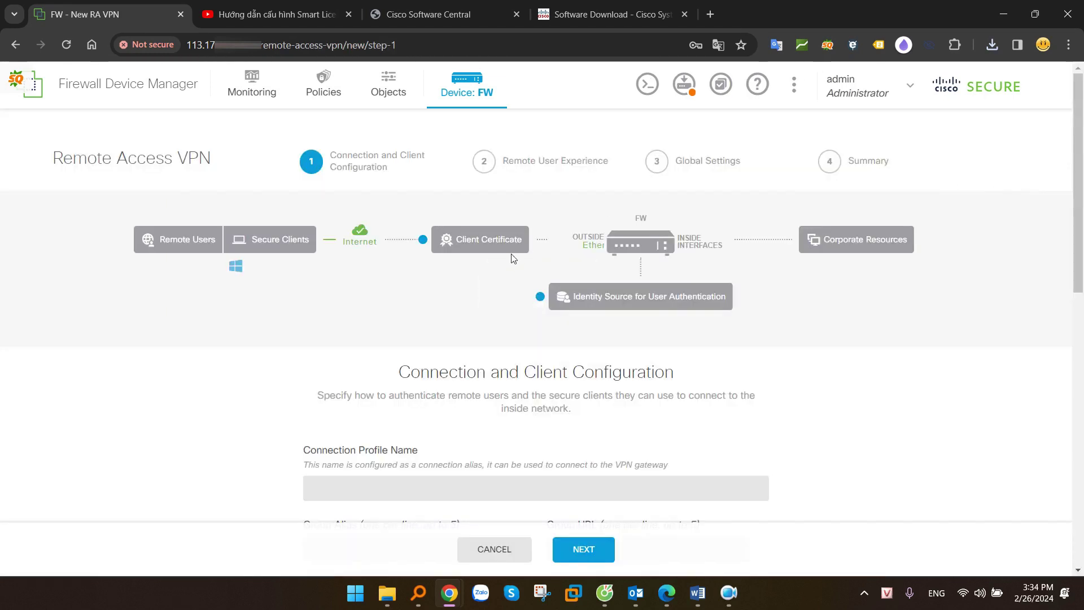
scroll(513, 258, "down", 3)
scroll(516, 260, "down", 3)
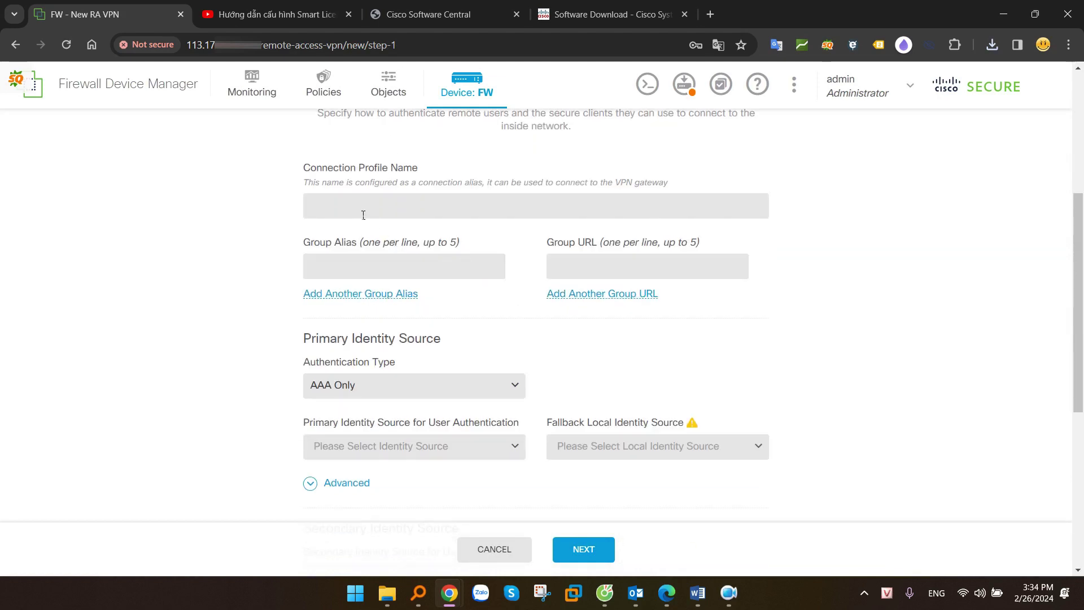
left_click(400, 211)
type("V")
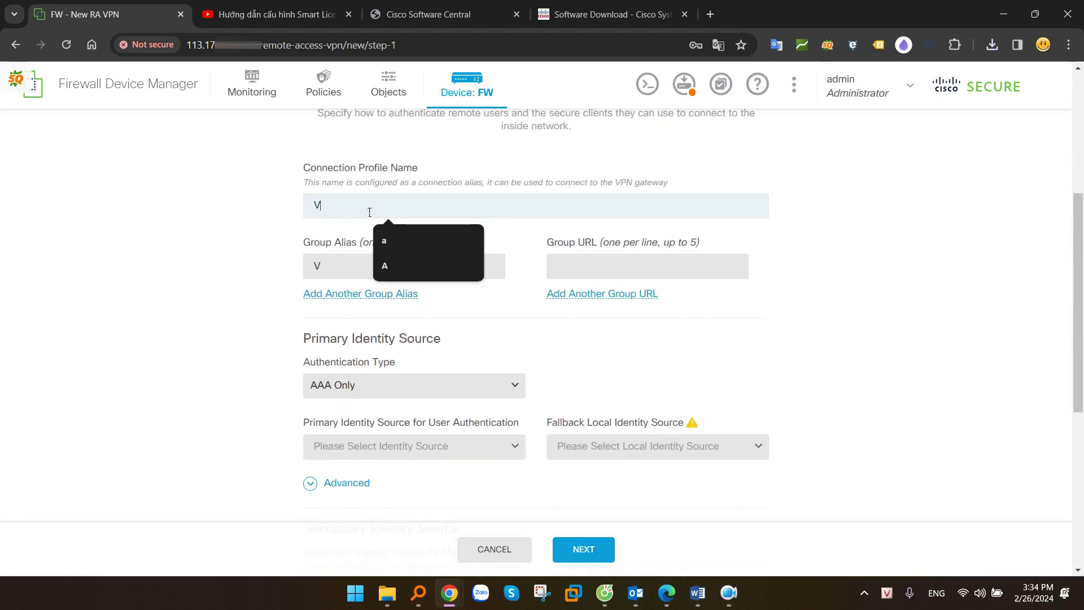
type("NP-remote-acce")
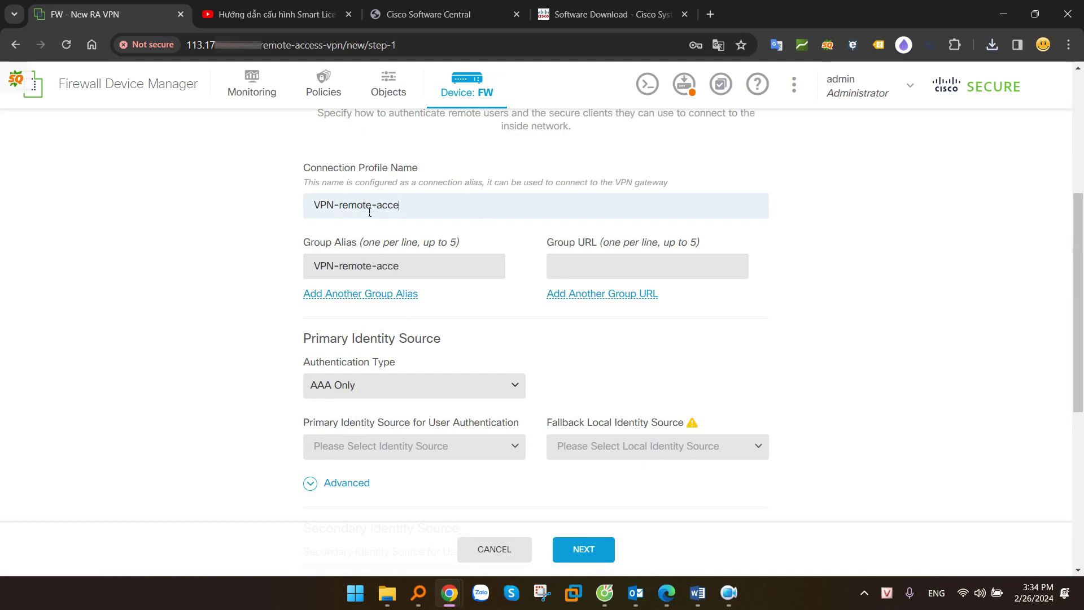
left_click(269, 240)
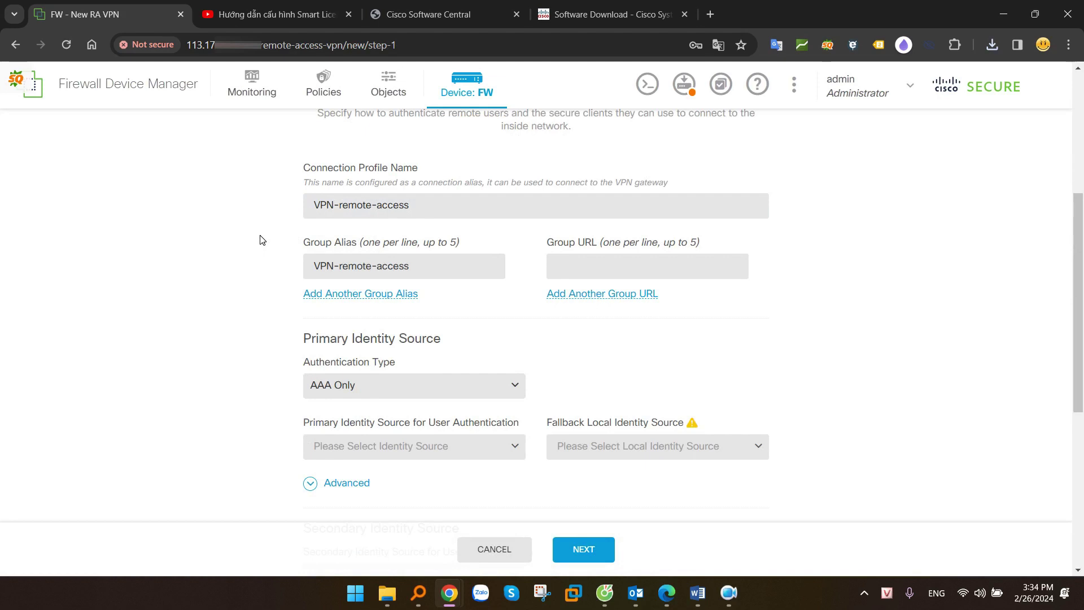
scroll(261, 240, "down", 2)
scroll(271, 248, "up", 1)
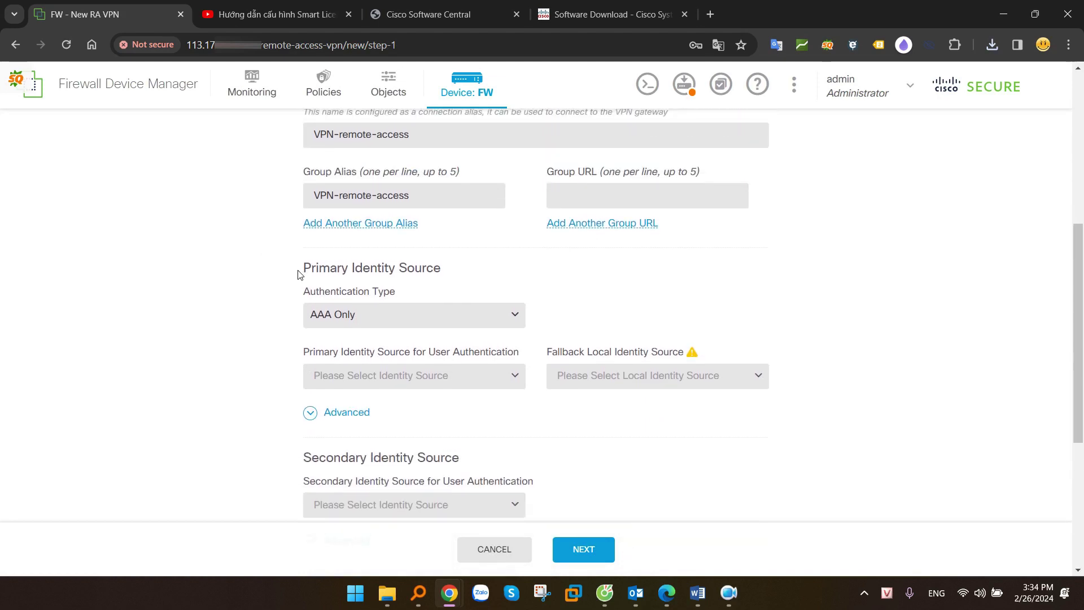
left_click_drag(301, 272, 467, 280)
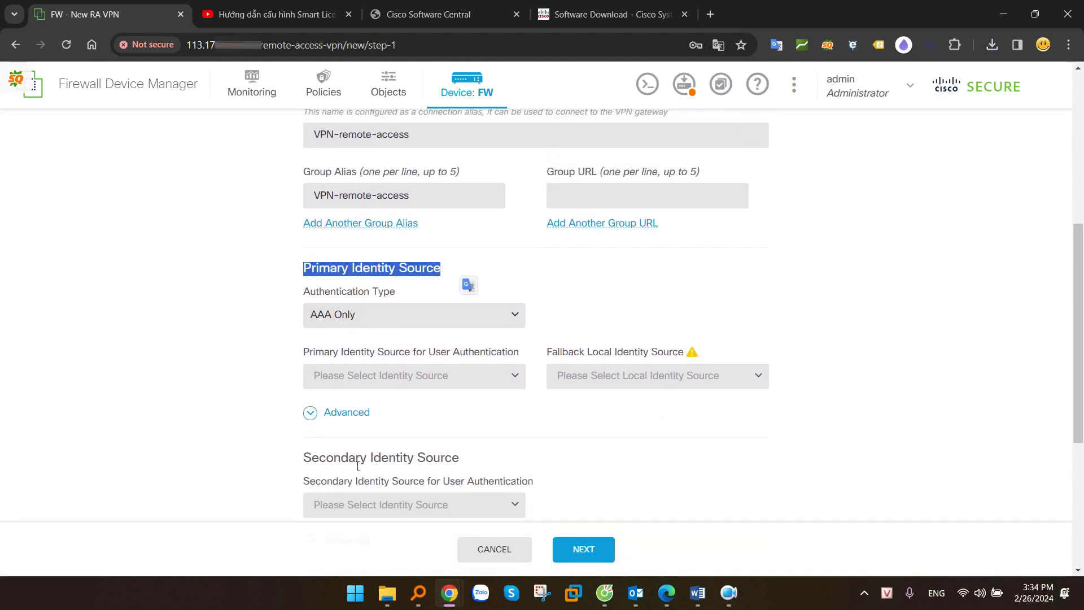
left_click_drag(307, 457, 483, 458)
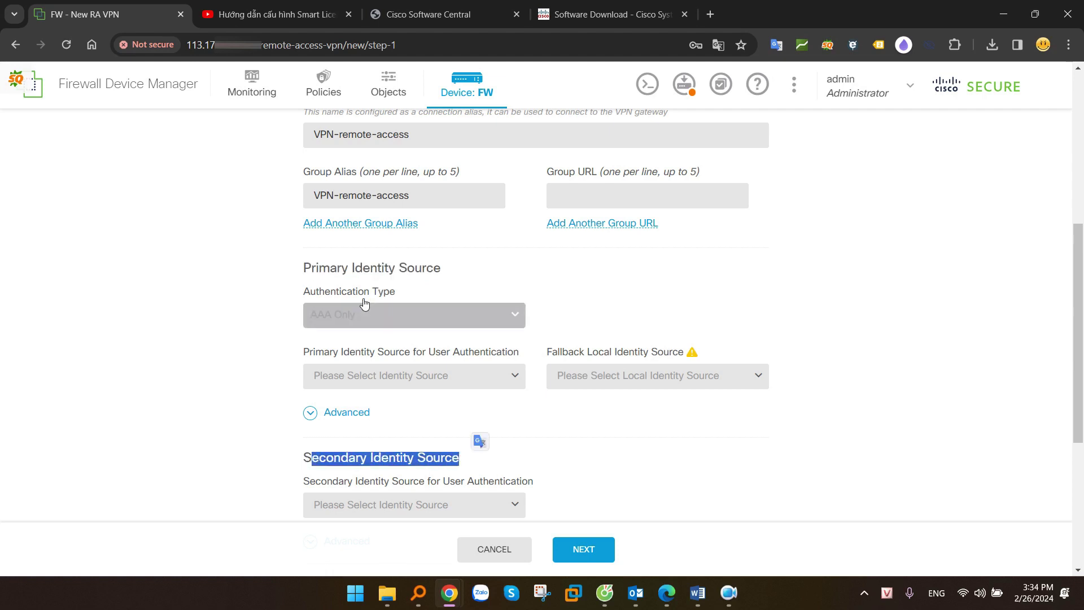
left_click(345, 314)
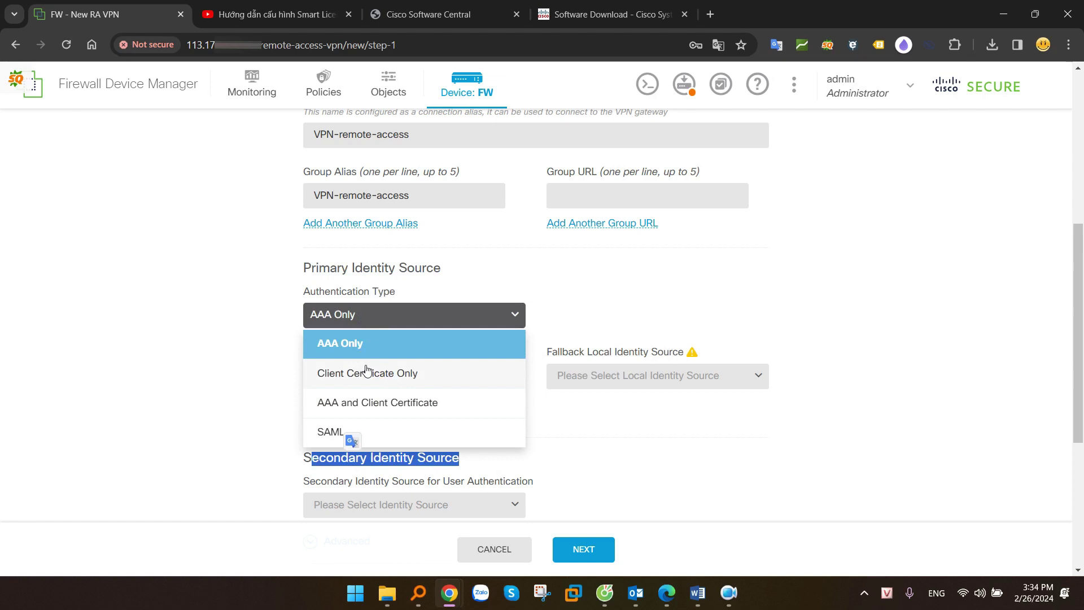
Try Client Certificate Only with CN as the username field, then revert to AAA Only
left_click(342, 374)
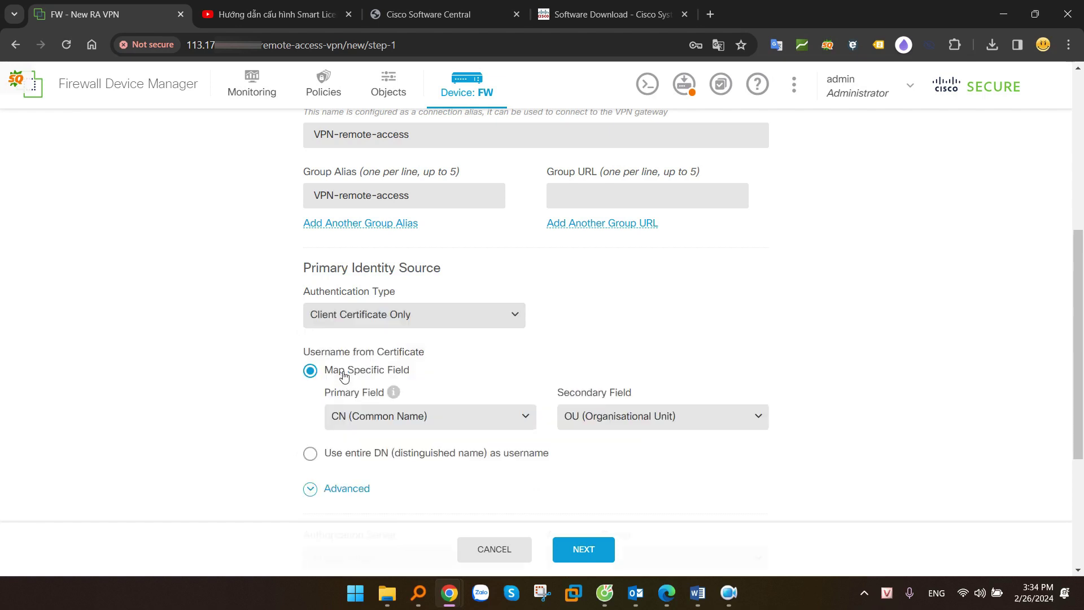
left_click(381, 425)
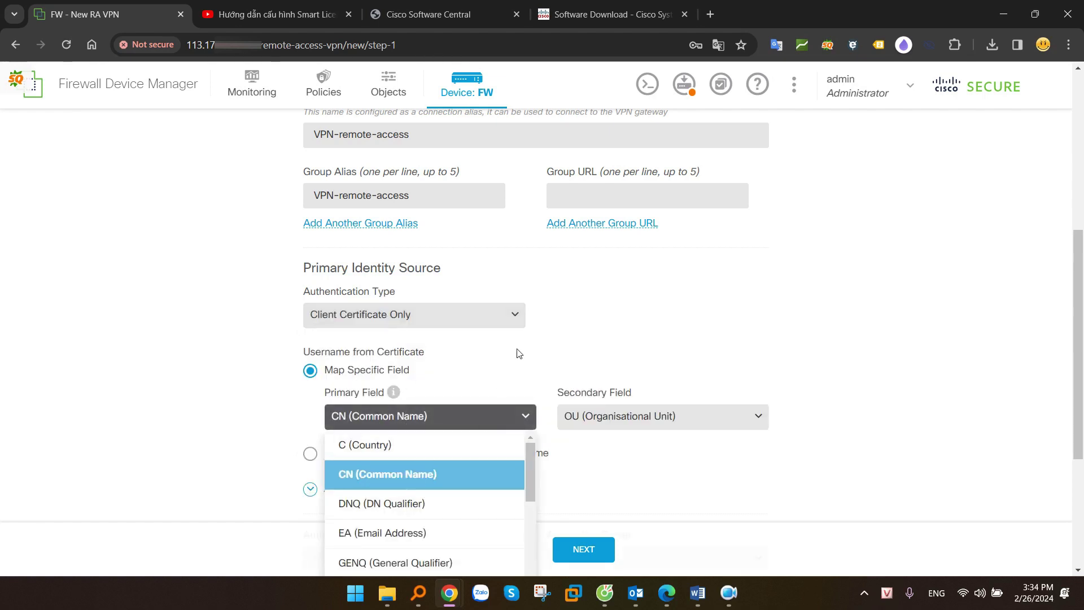
left_click(503, 354)
left_click(382, 314)
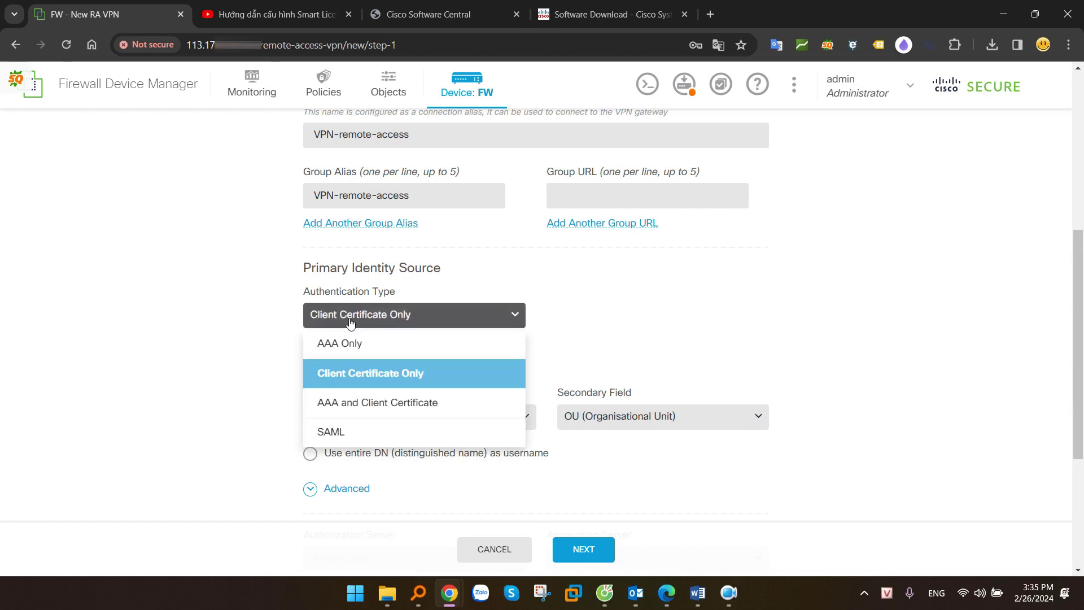
left_click(349, 343)
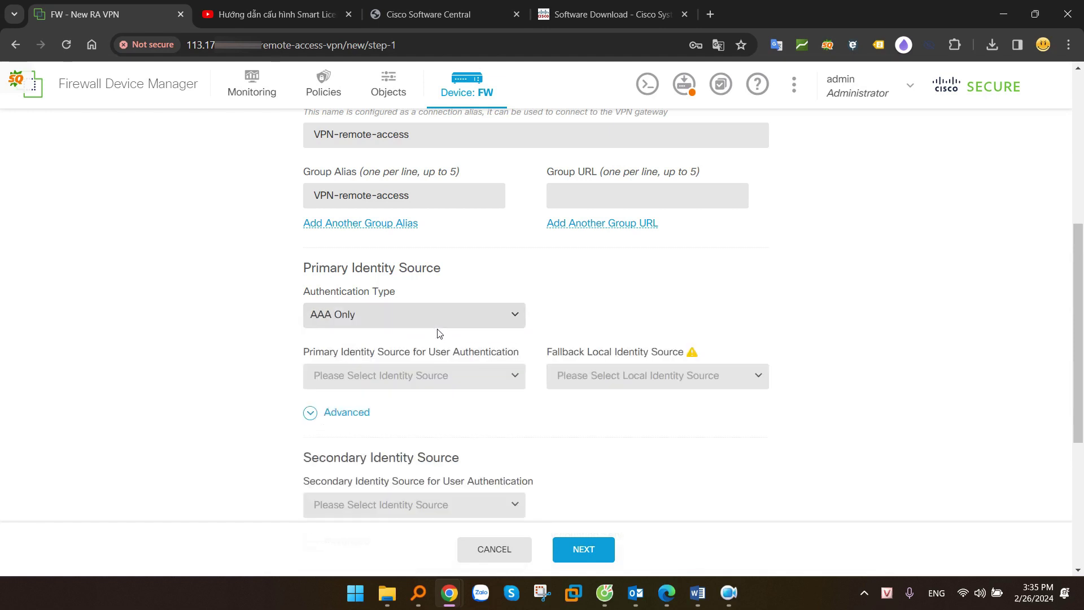
Set LocalIdentitySource as the primary identity source for user authentication
scroll(541, 320, "down", 1)
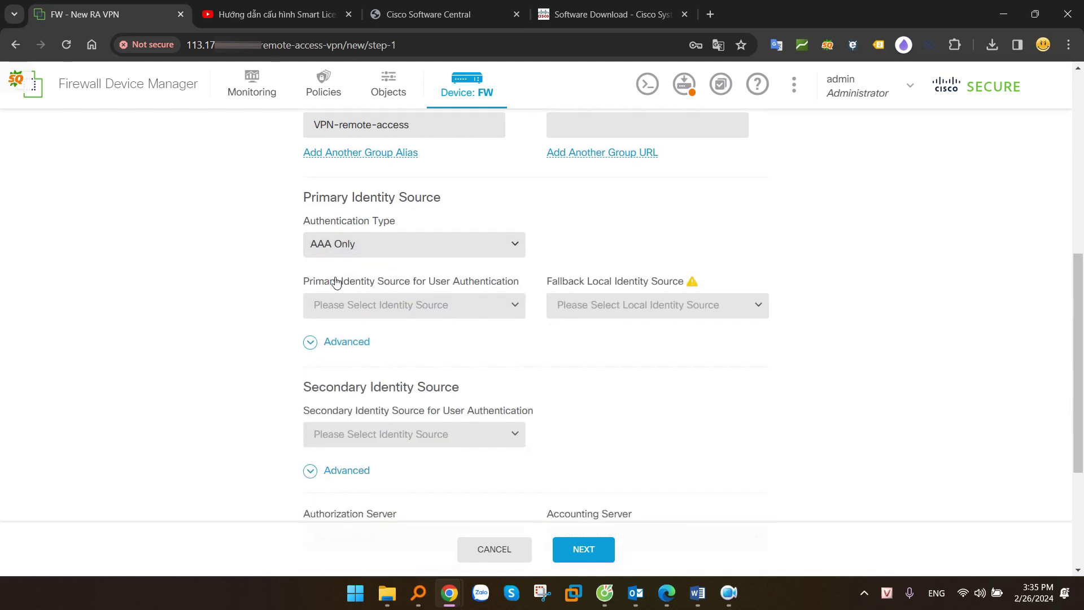
left_click_drag(306, 283, 514, 303)
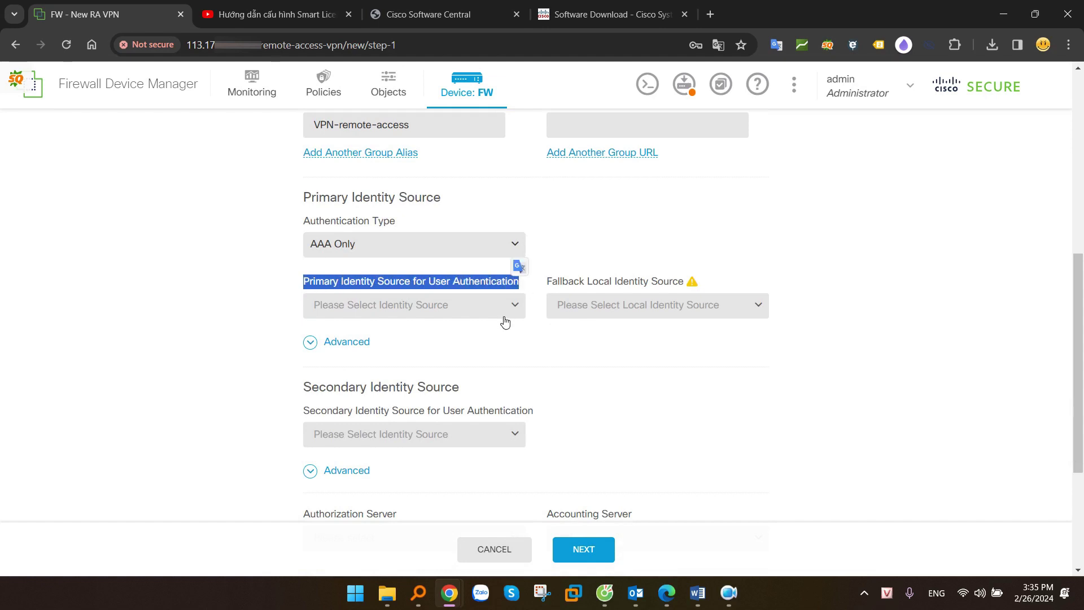
left_click(443, 313)
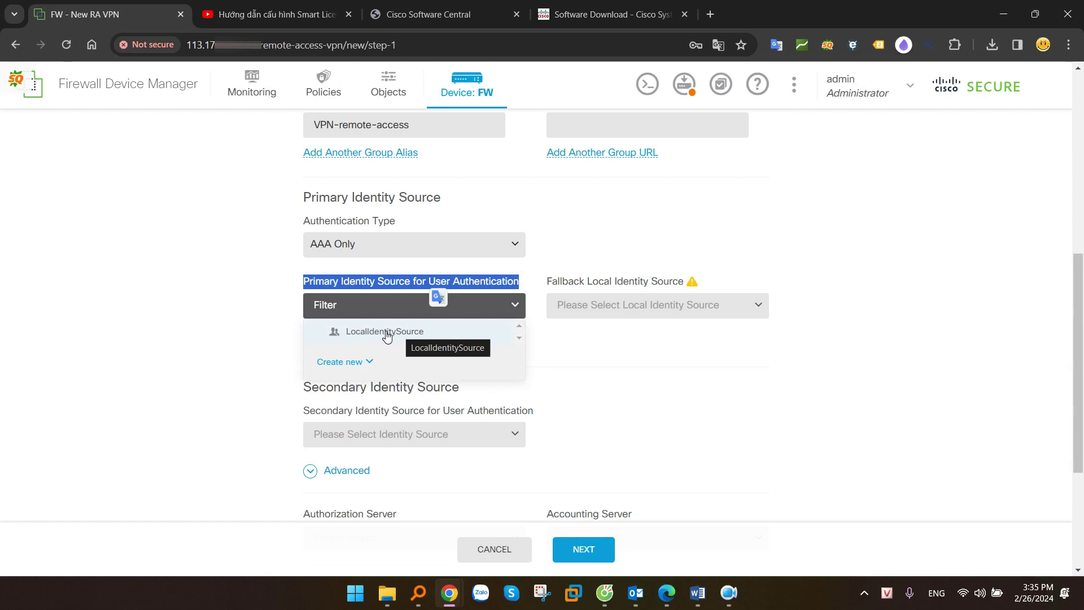
left_click(364, 363)
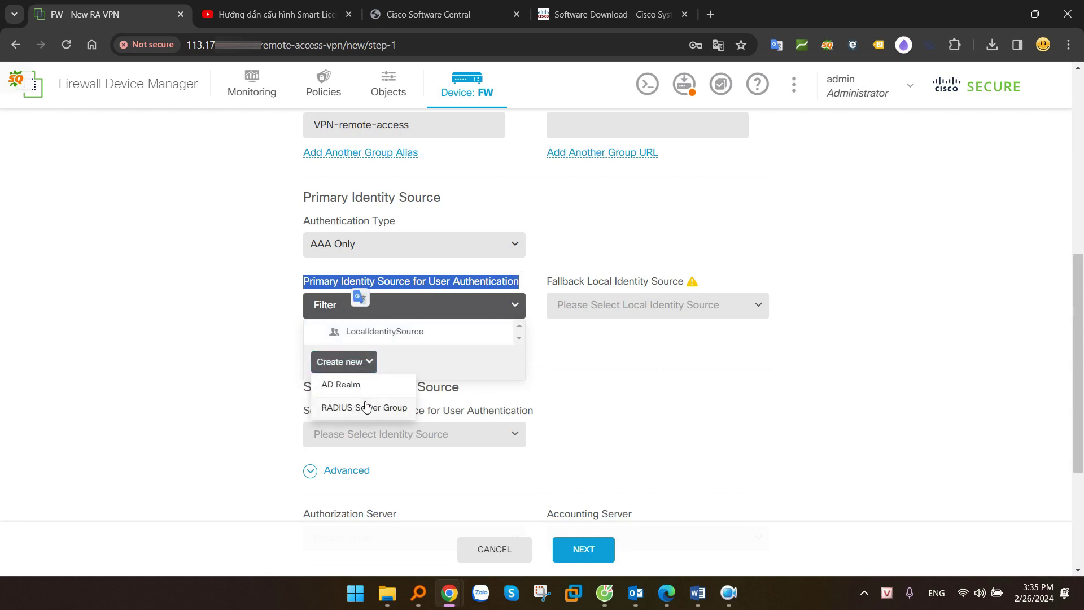
left_click(385, 332)
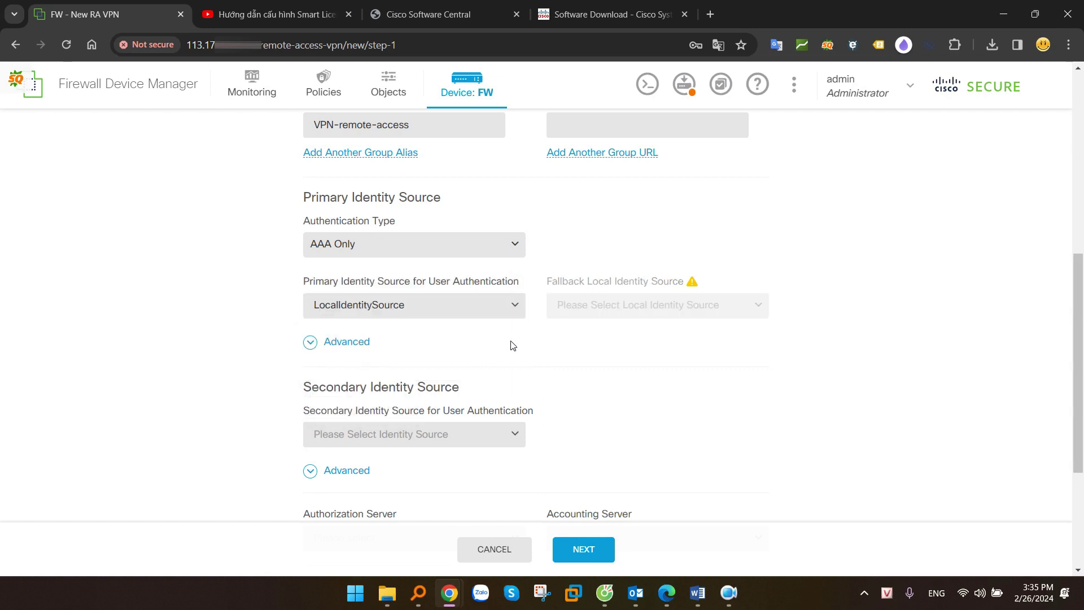
Use LocalIdentitySource as the secondary identity source and leave authorization and accounting servers empty
scroll(431, 353, "down", 2)
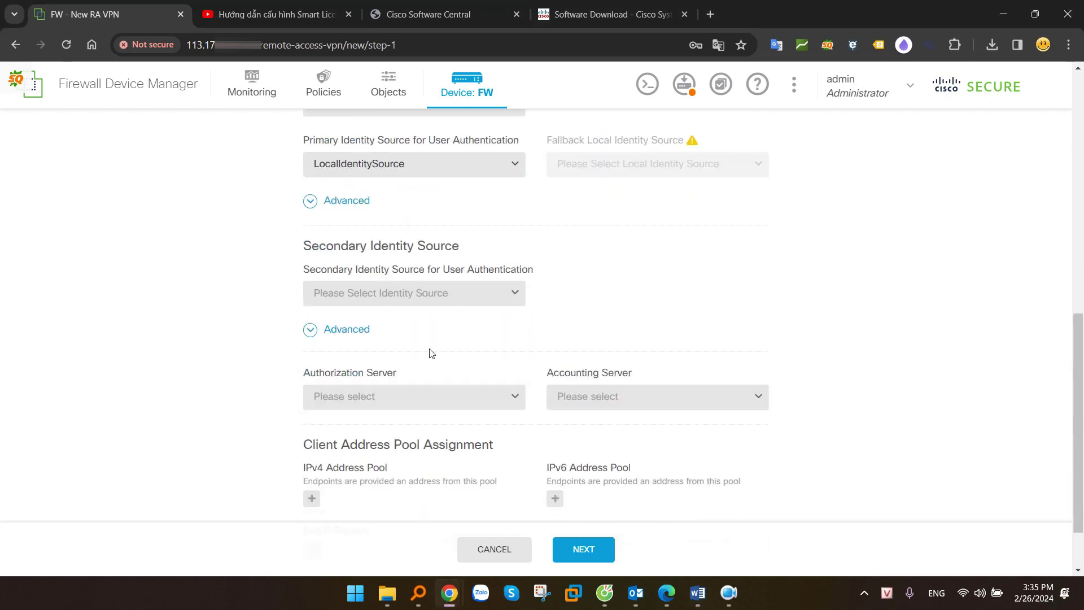
left_click(385, 296)
left_click(379, 321)
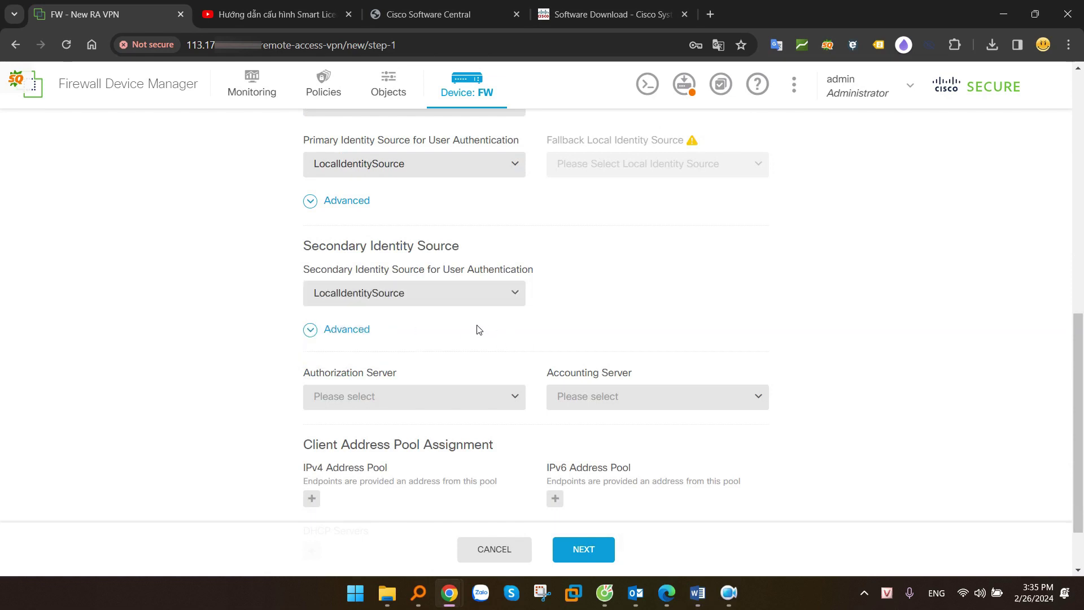
scroll(479, 329, "down", 1)
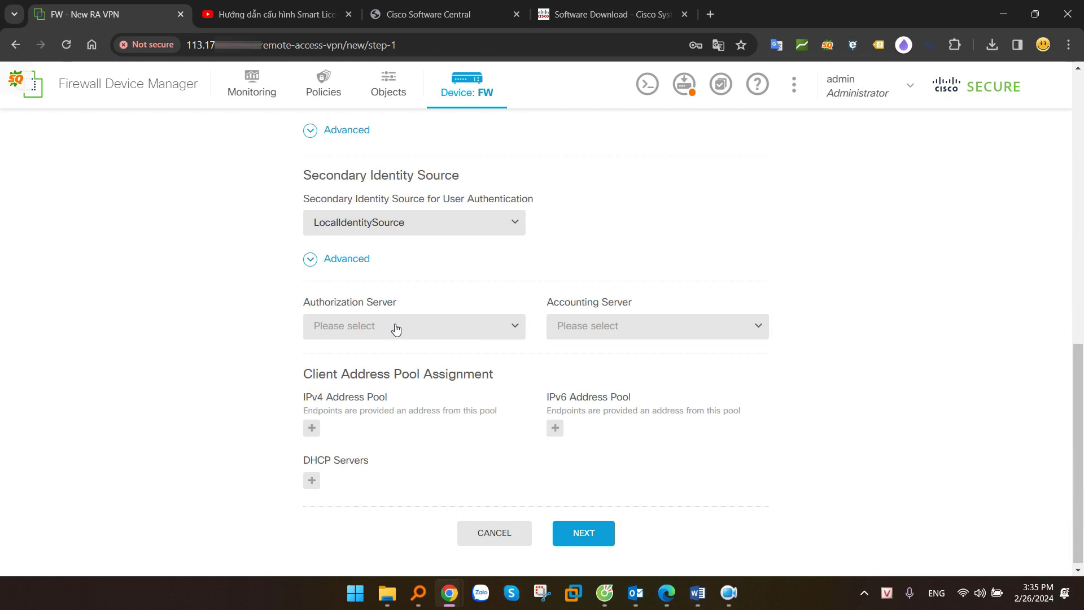
left_click(396, 330)
left_click(611, 331)
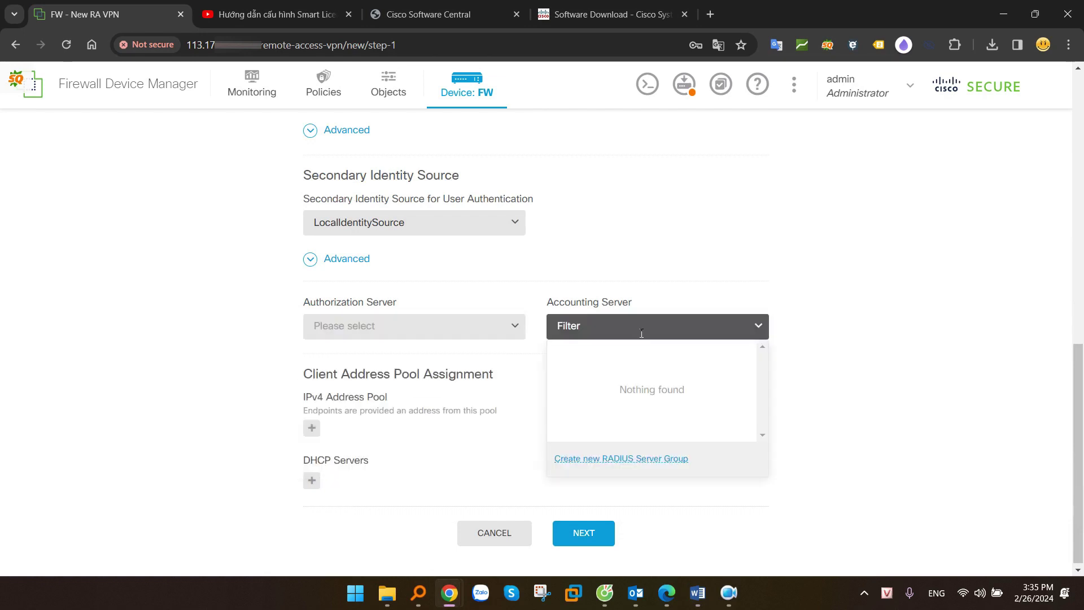
left_click(557, 302)
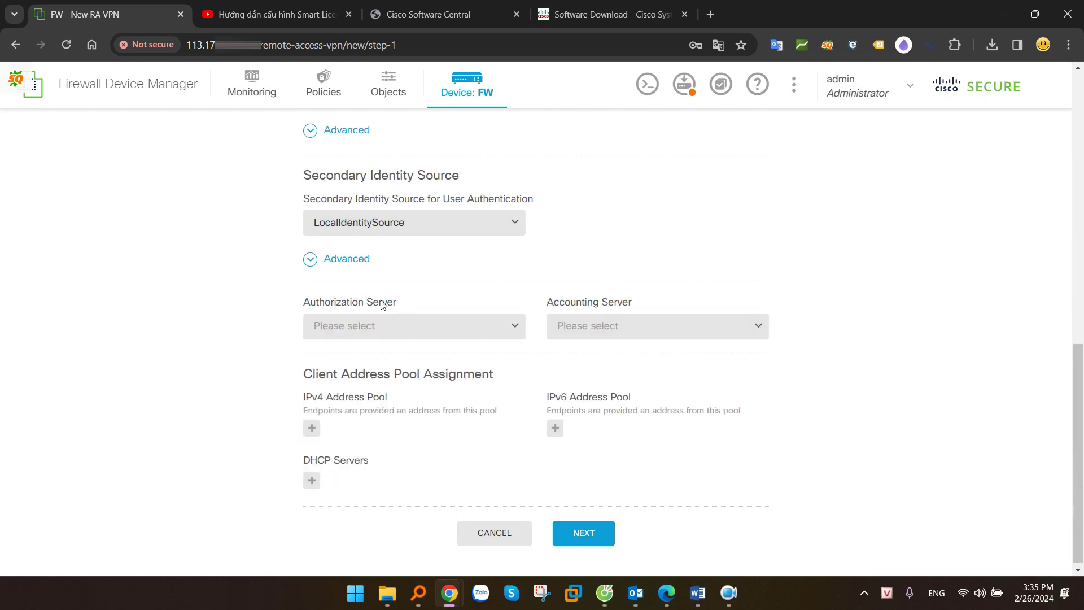
left_click_drag(301, 304, 416, 317)
left_click_drag(547, 305, 641, 308)
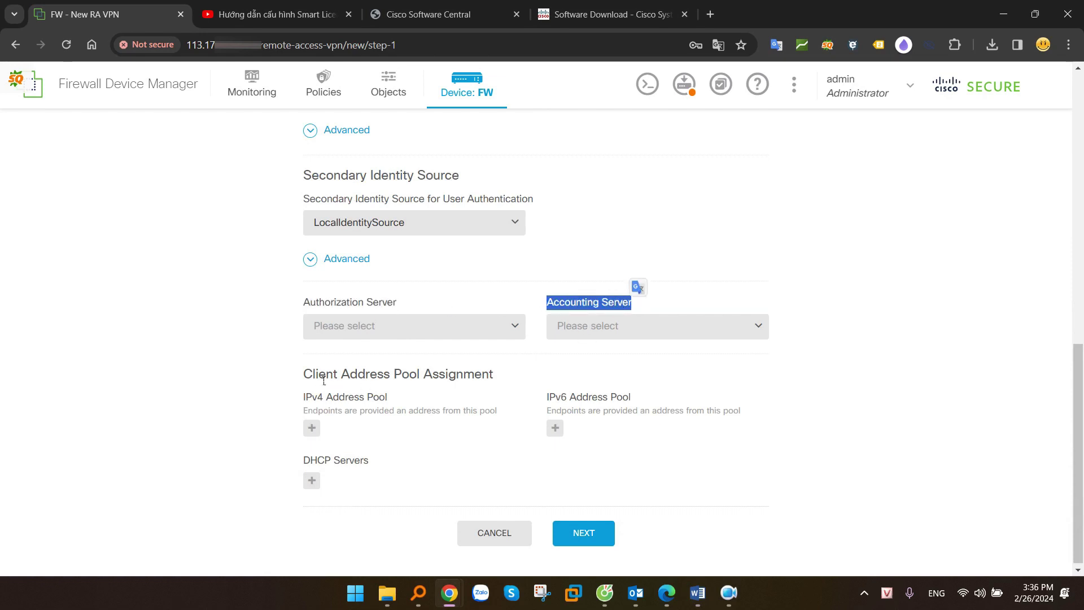
left_click_drag(309, 381, 383, 381)
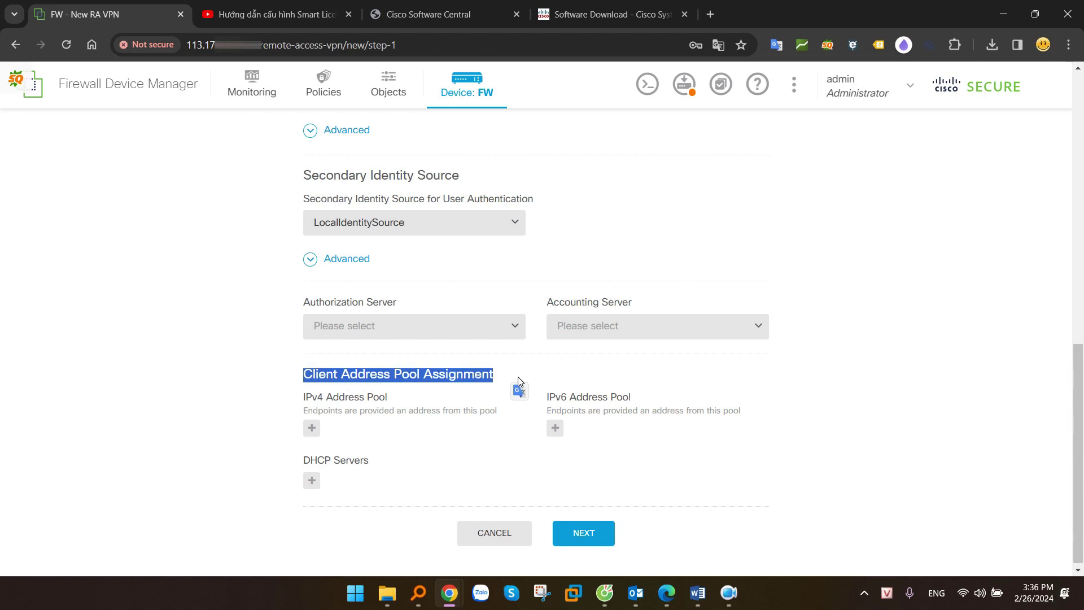
Choose VPN-Pool-192.168.40.0-24 as the IPv4 client address pool
left_click(312, 428)
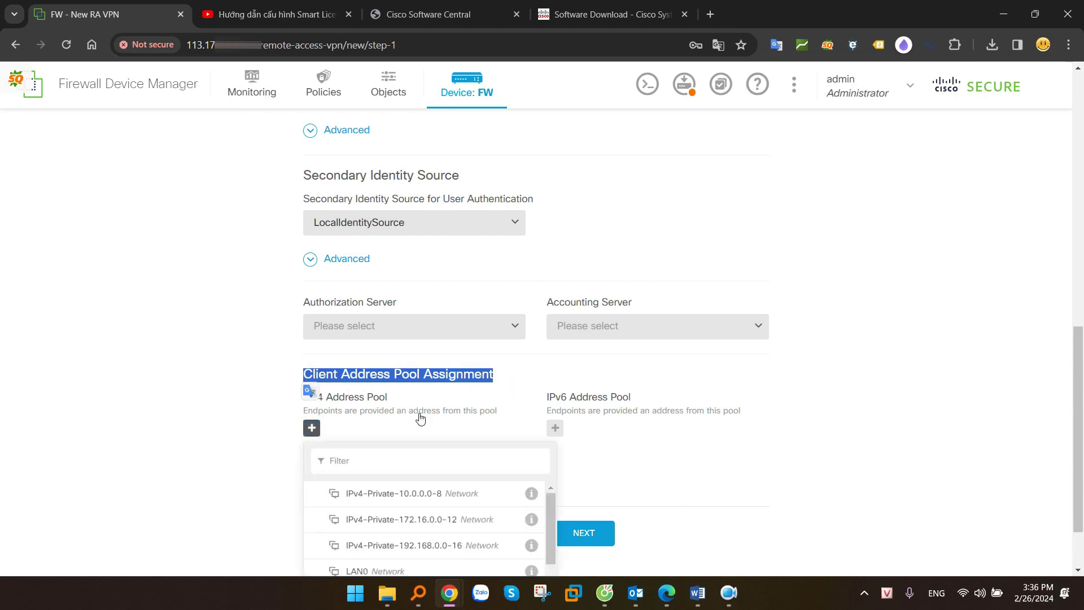
scroll(452, 407, "down", 1)
scroll(453, 467, "down", 2)
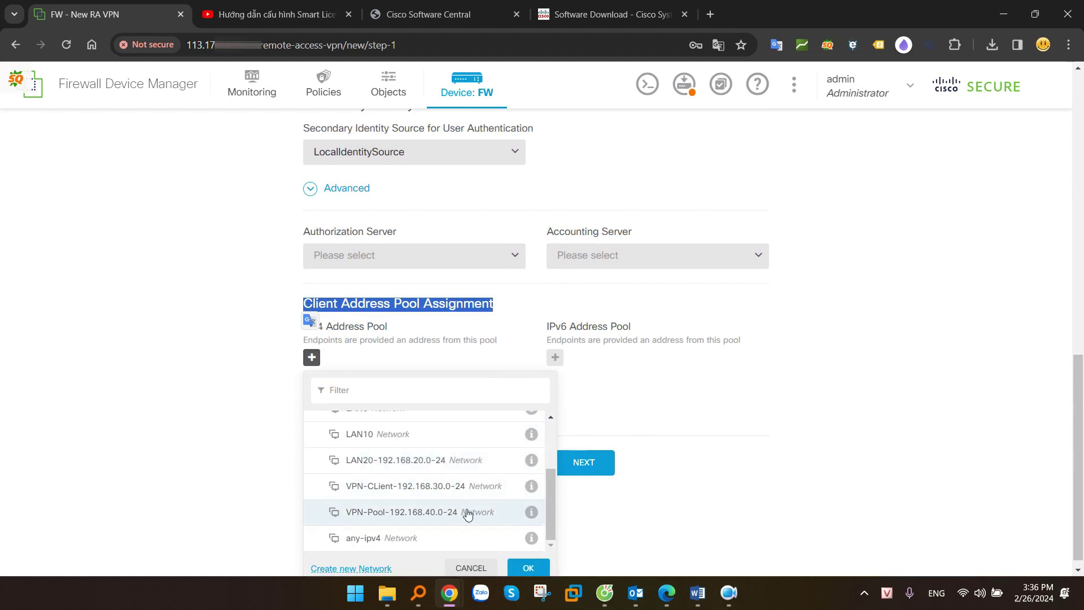
left_click(421, 512)
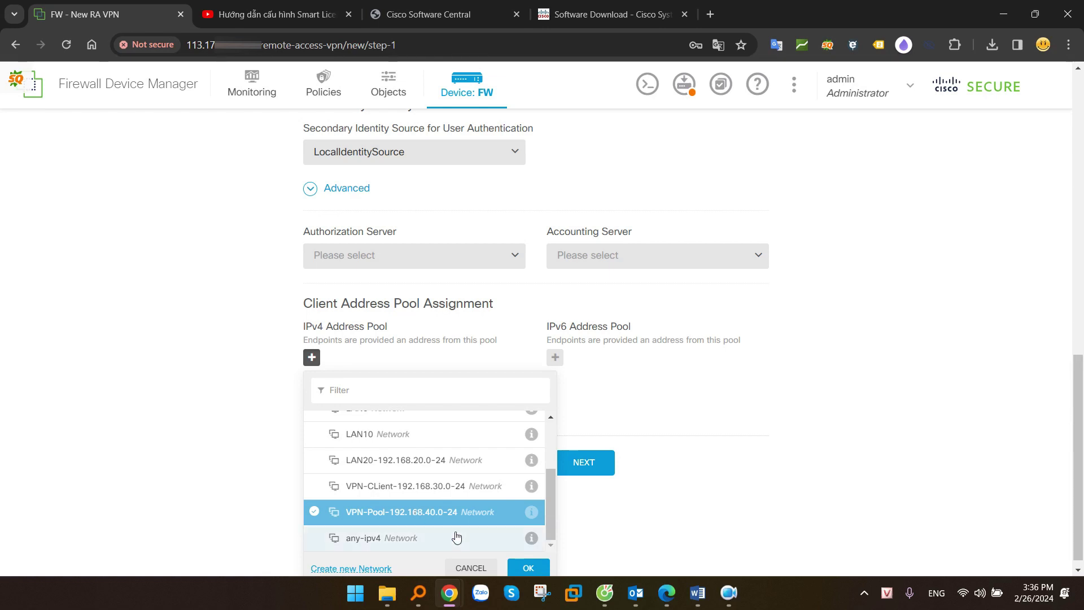
left_click(529, 568)
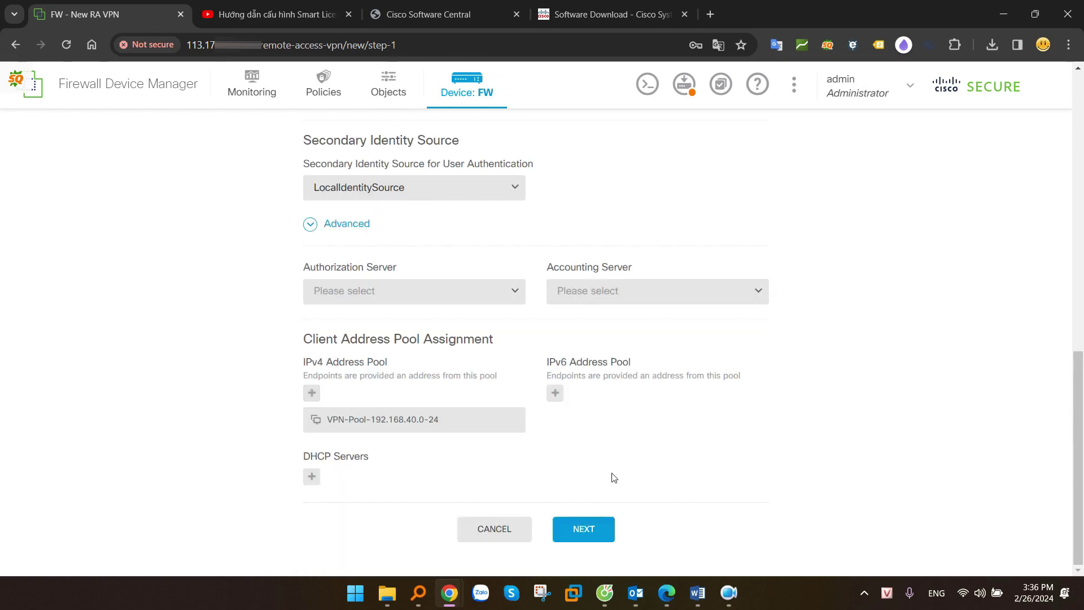
left_click_drag(431, 425, 360, 424)
Advance to Remote User Experience and keep DfltGrpPolicy as the group policy
left_click(585, 529)
scroll(847, 392, "down", 4)
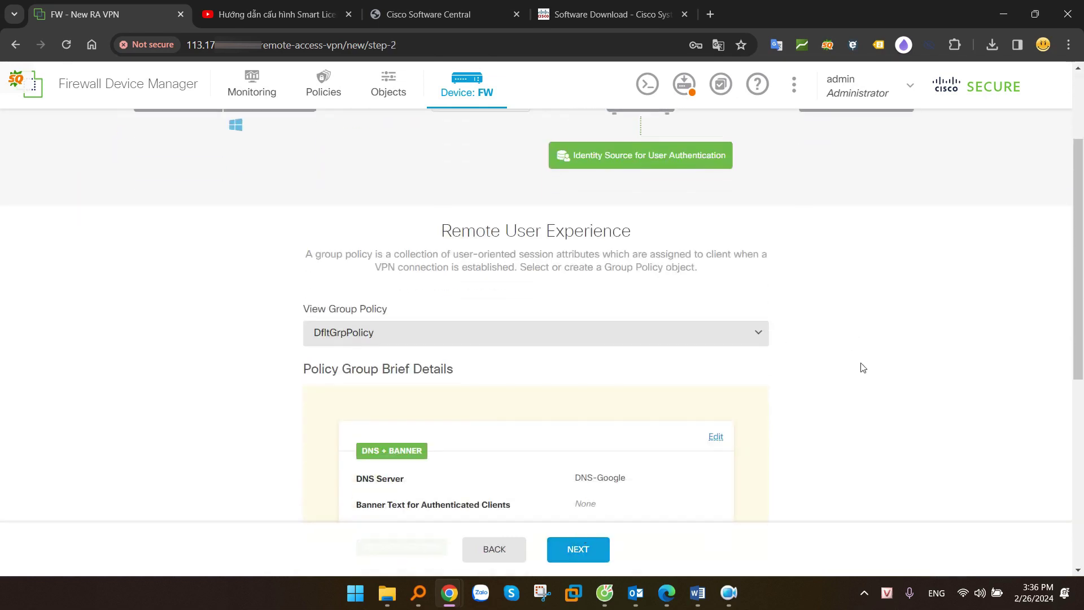
left_click_drag(450, 167, 654, 165)
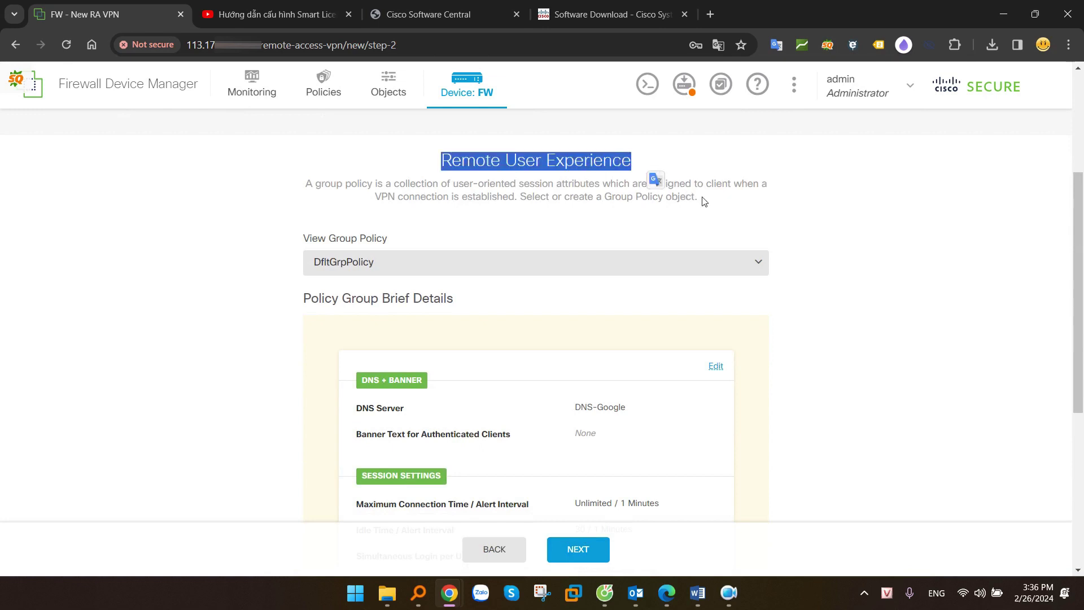
left_click(728, 205)
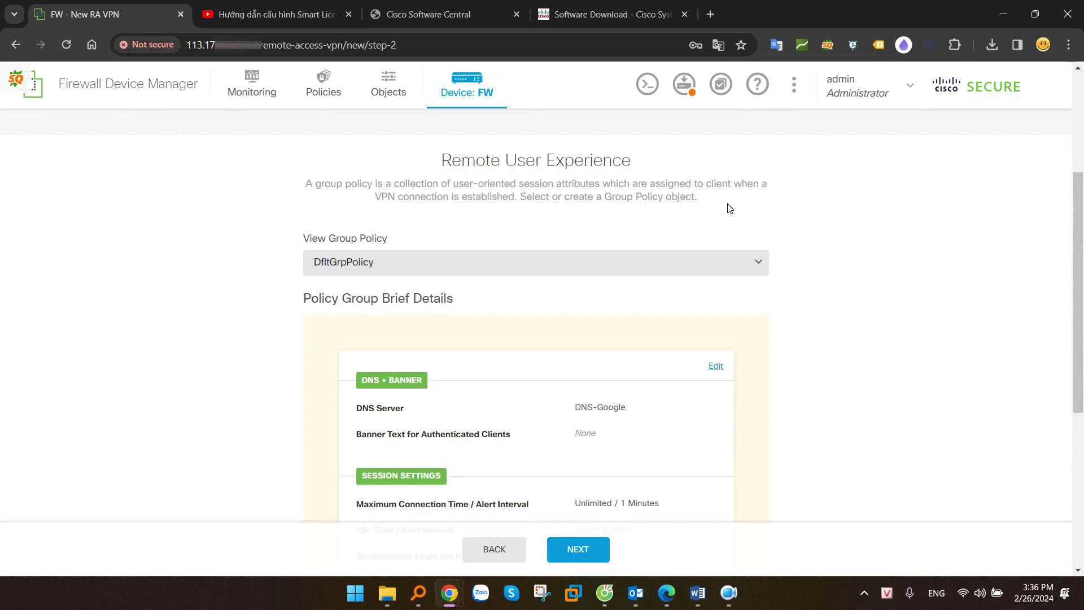
left_click(363, 263)
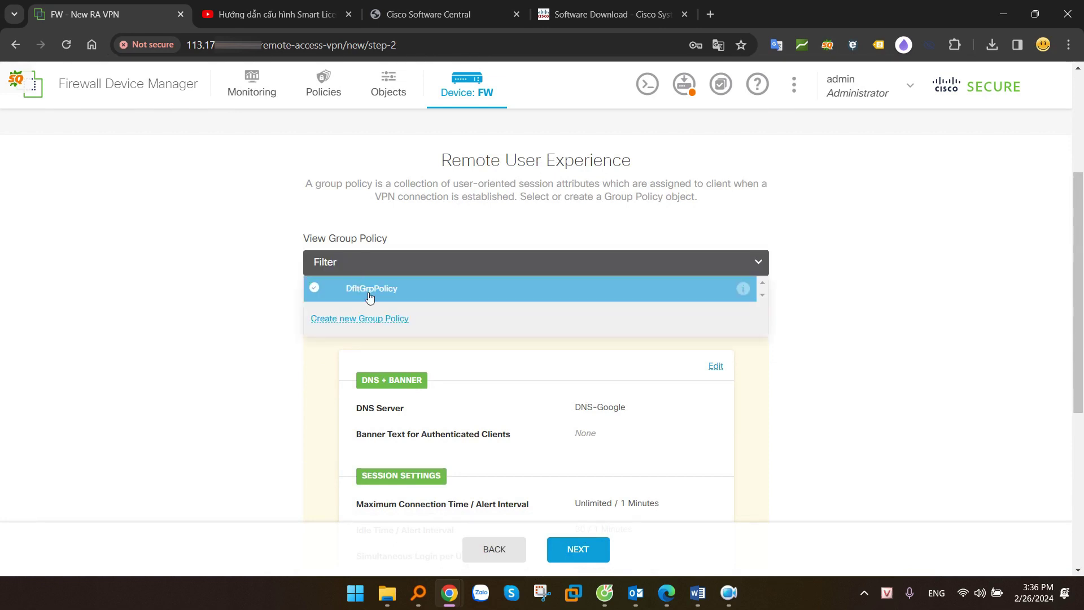
left_click(399, 293)
scroll(388, 296, "down", 2)
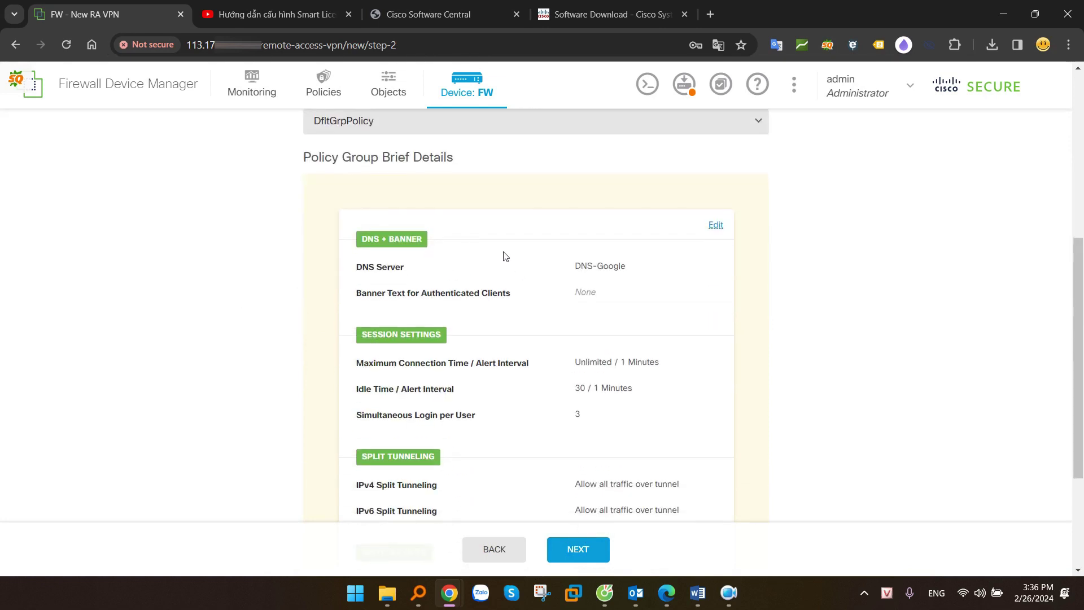
scroll(510, 266, "down", 1)
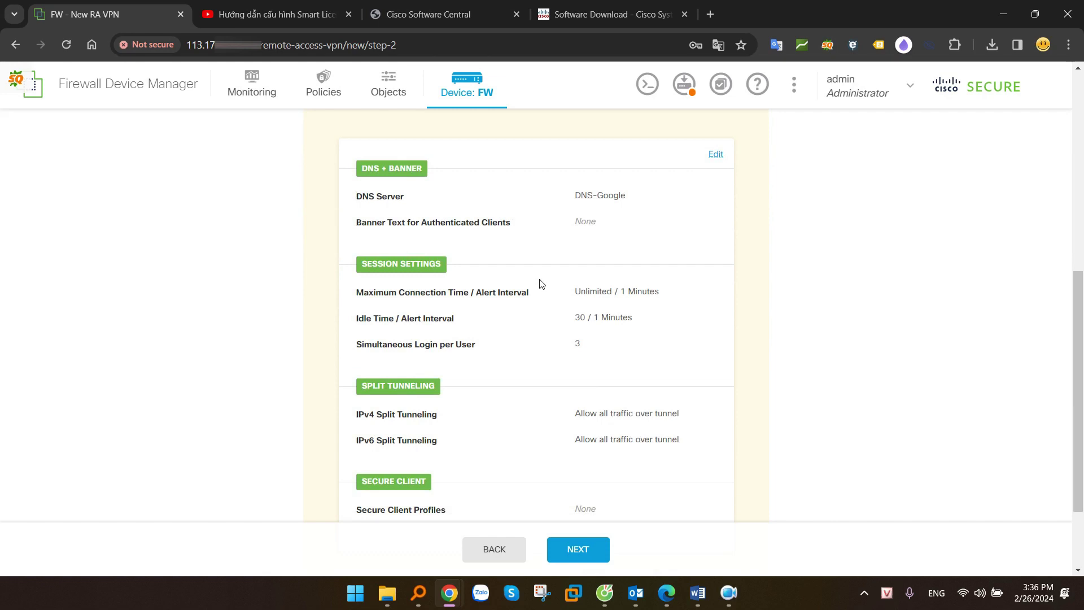
double_click(715, 154)
scroll(731, 234, "up", 3)
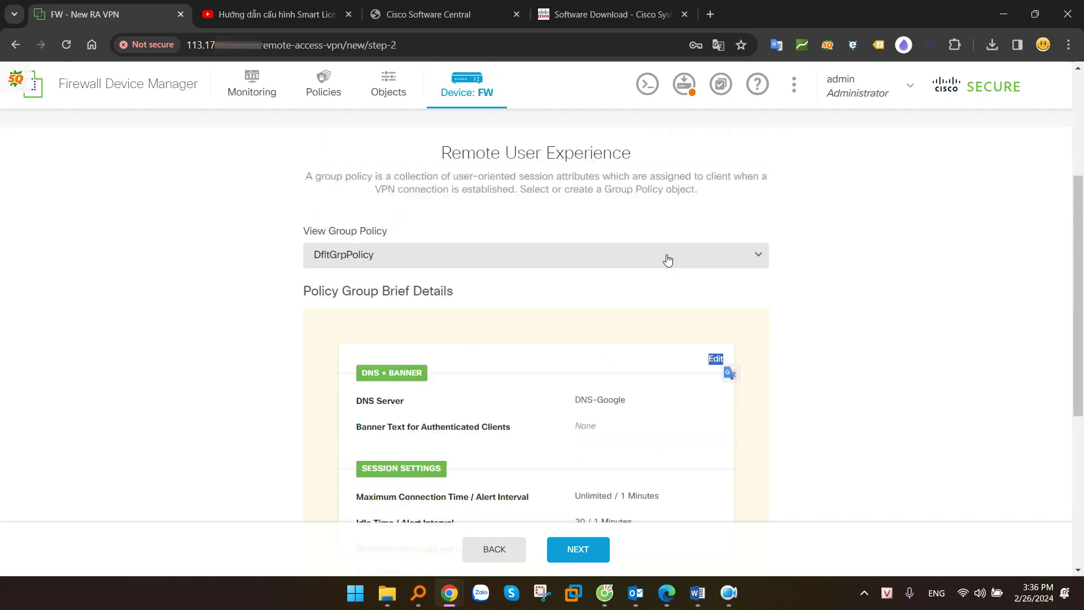
Cancel creating a new group policy and edit DfltGrpPolicy instead
left_click(485, 269)
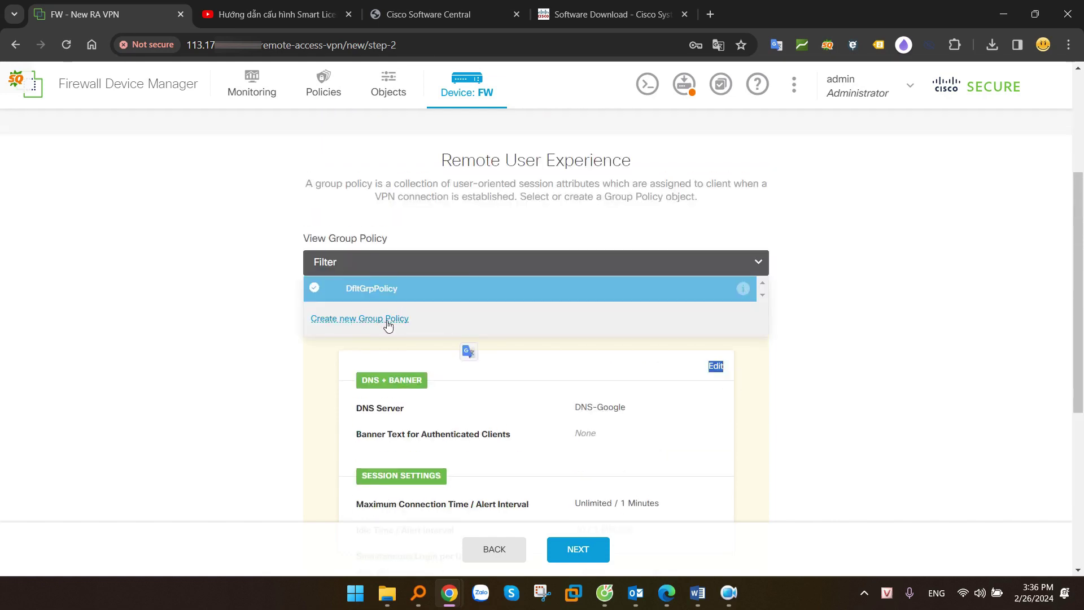
left_click(386, 320)
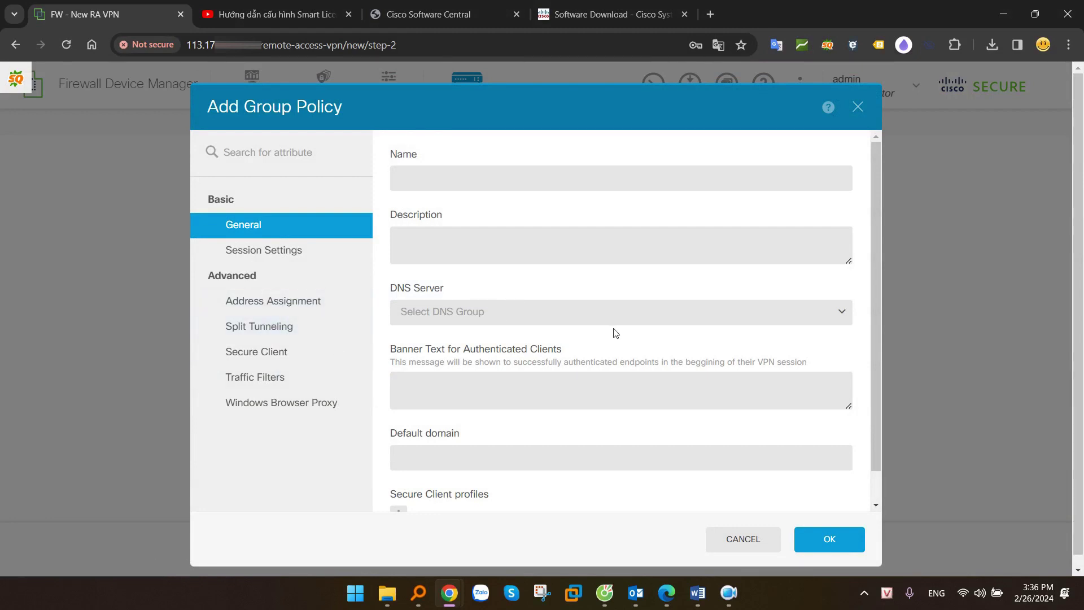
left_click(749, 540)
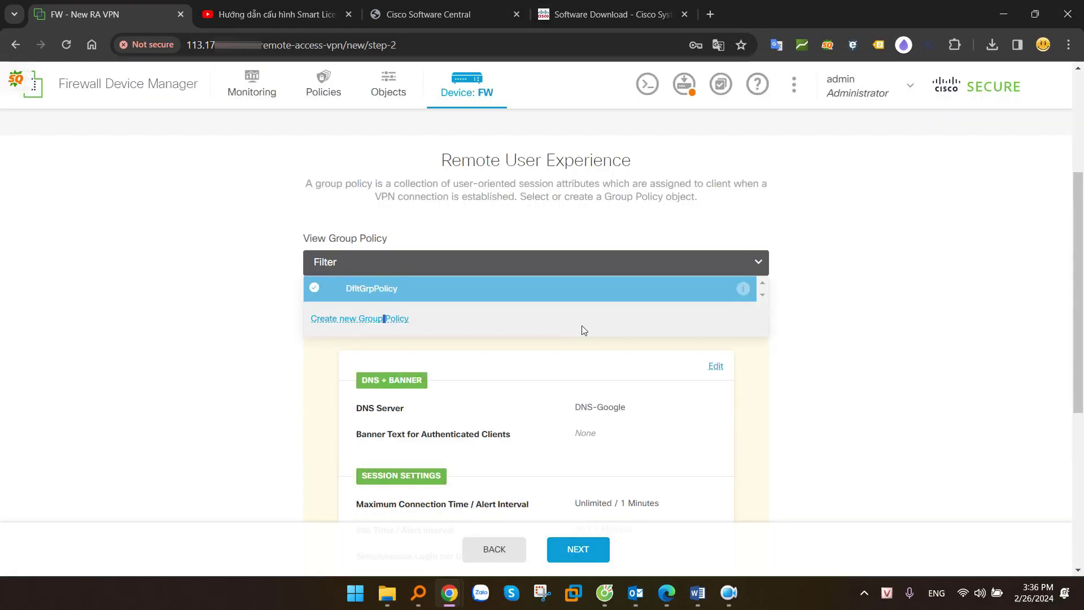
left_click(716, 368)
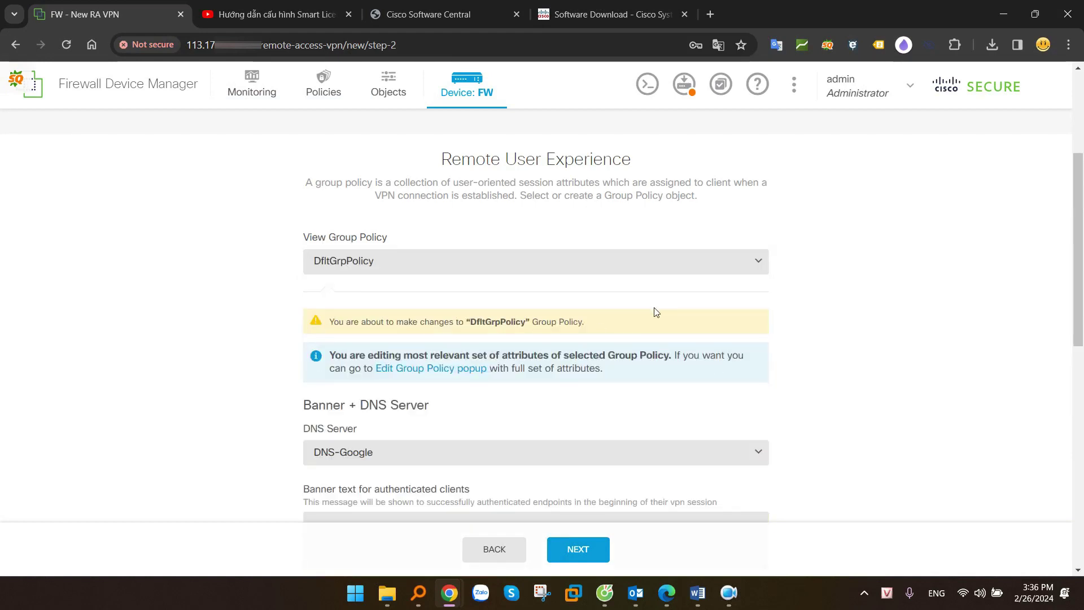
Keep DNS-Google as DfltGrpPolicy's DNS server
scroll(734, 310, "down", 1)
scroll(772, 311, "down", 1)
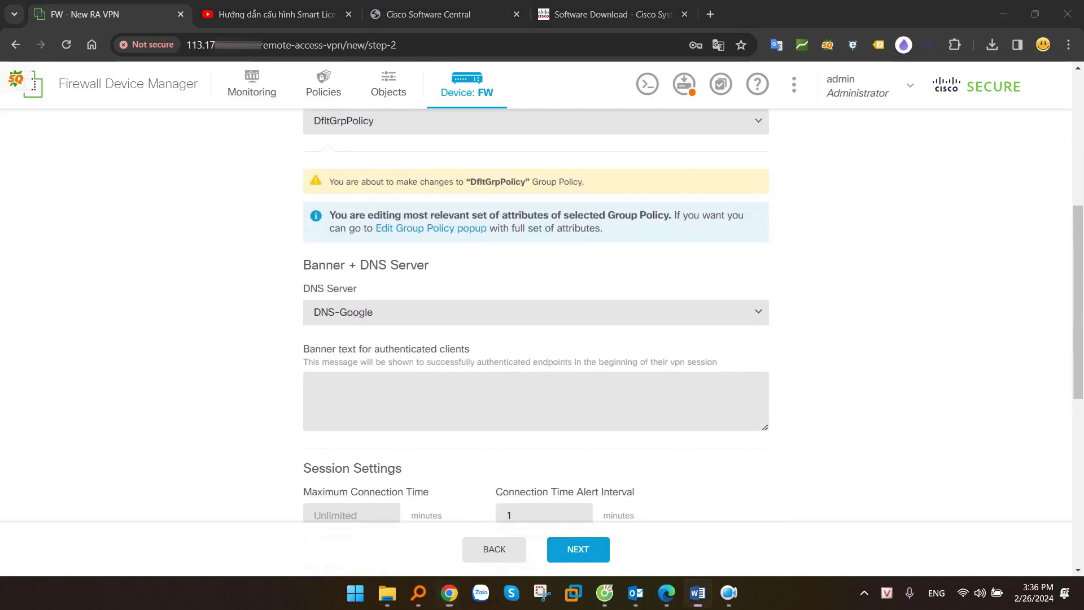
left_click(395, 313)
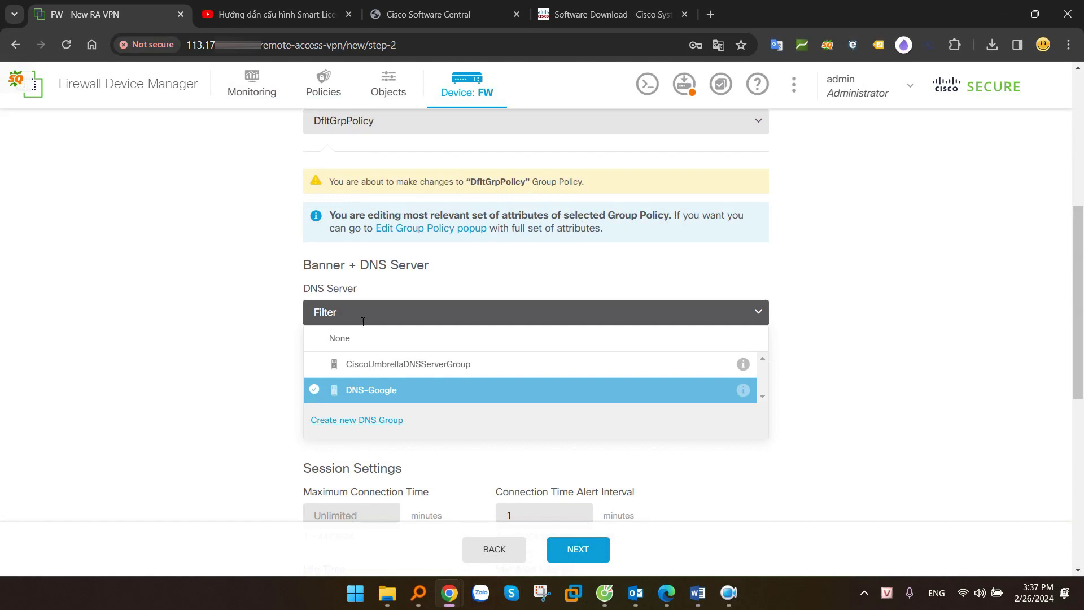
left_click(215, 380)
Review the default session settings and the Split Tunneling section, then show the all-traffic tunnel diagram
scroll(264, 368, "down", 3)
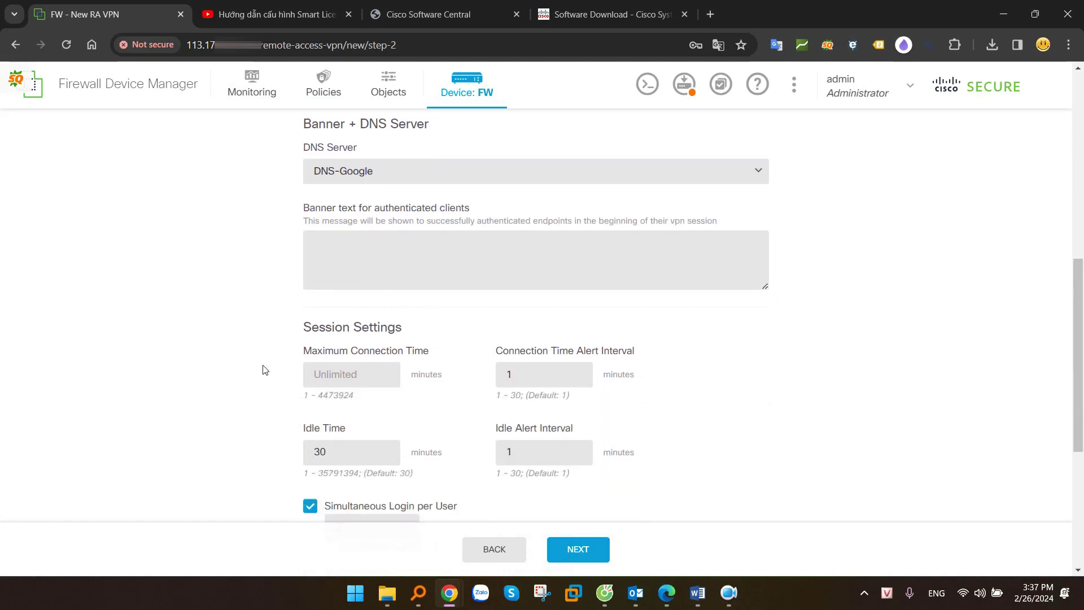
left_click_drag(305, 257, 408, 259)
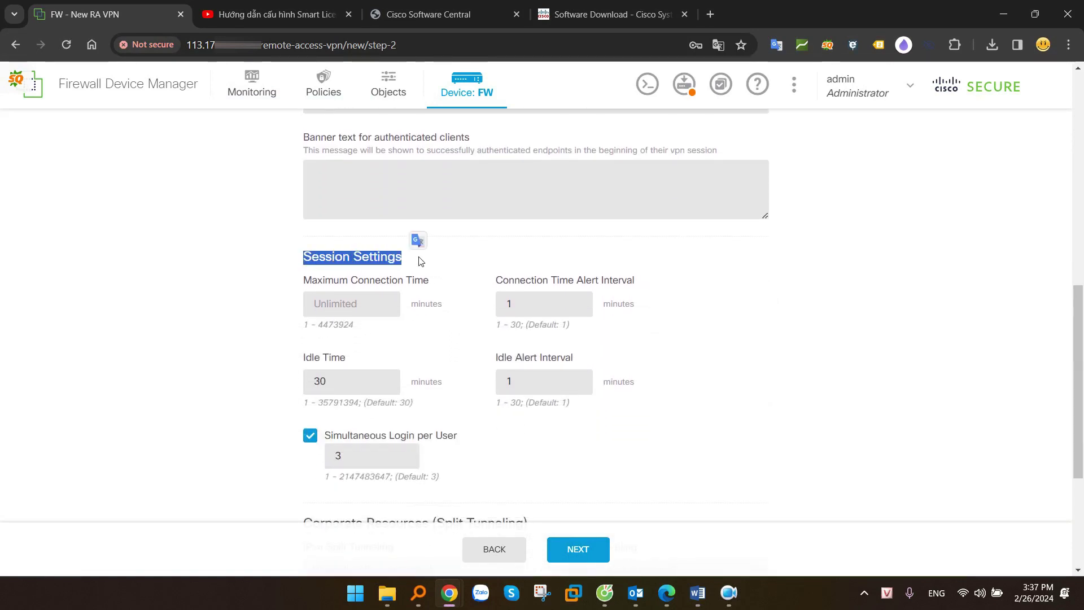
scroll(407, 260, "down", 1)
left_click_drag(311, 210, 428, 218)
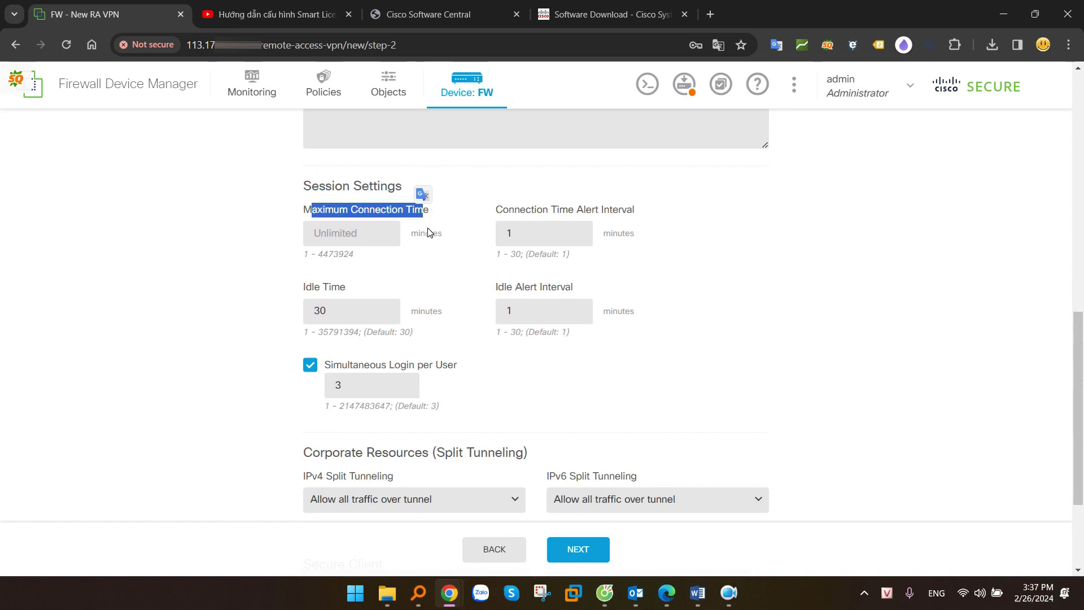
scroll(430, 233, "down", 3)
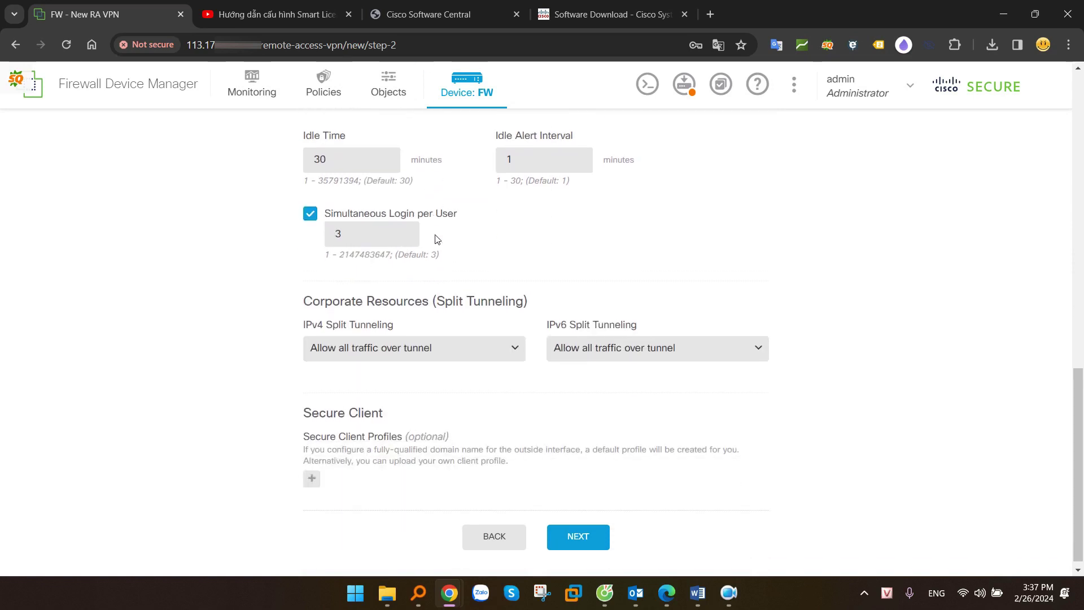
left_click_drag(299, 294, 574, 295)
key("alt+Tab")
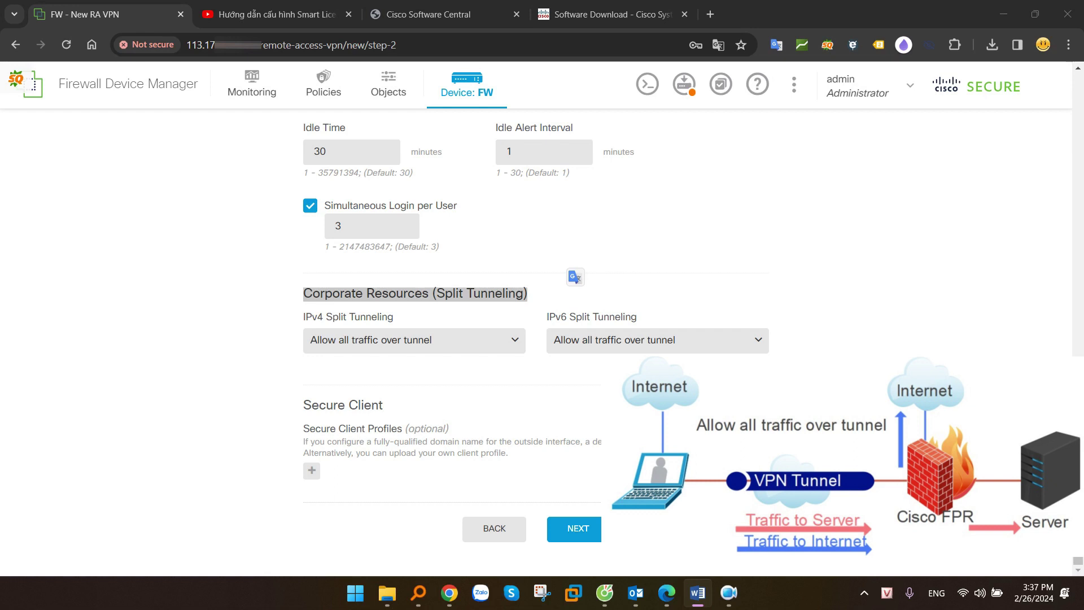
Compare the IPv4 split tunnelling options and switch to Allow specified traffic over tunnel
left_click(422, 339)
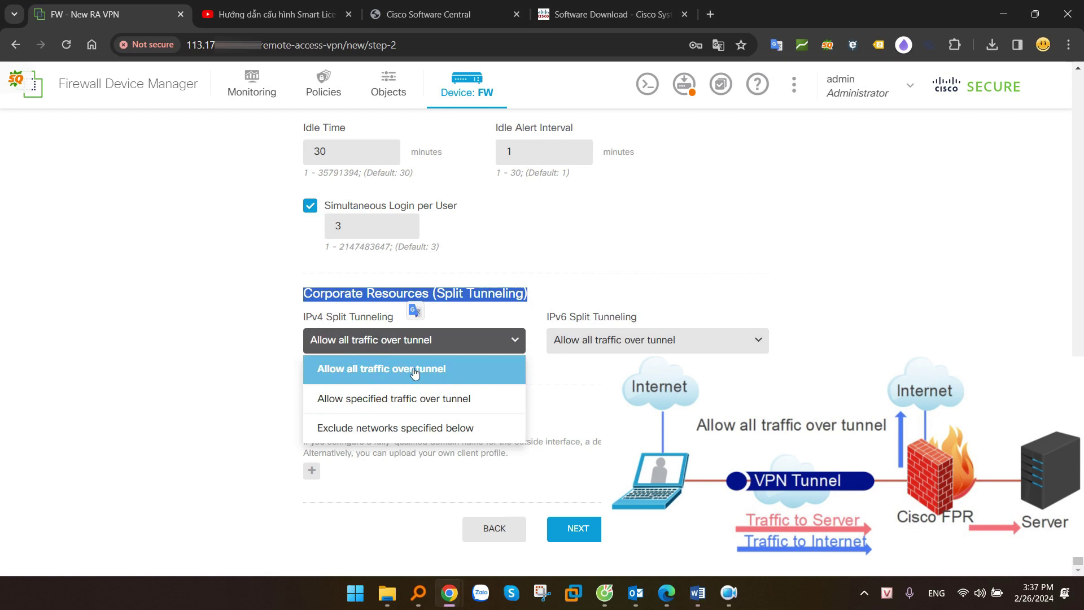
left_click(415, 370)
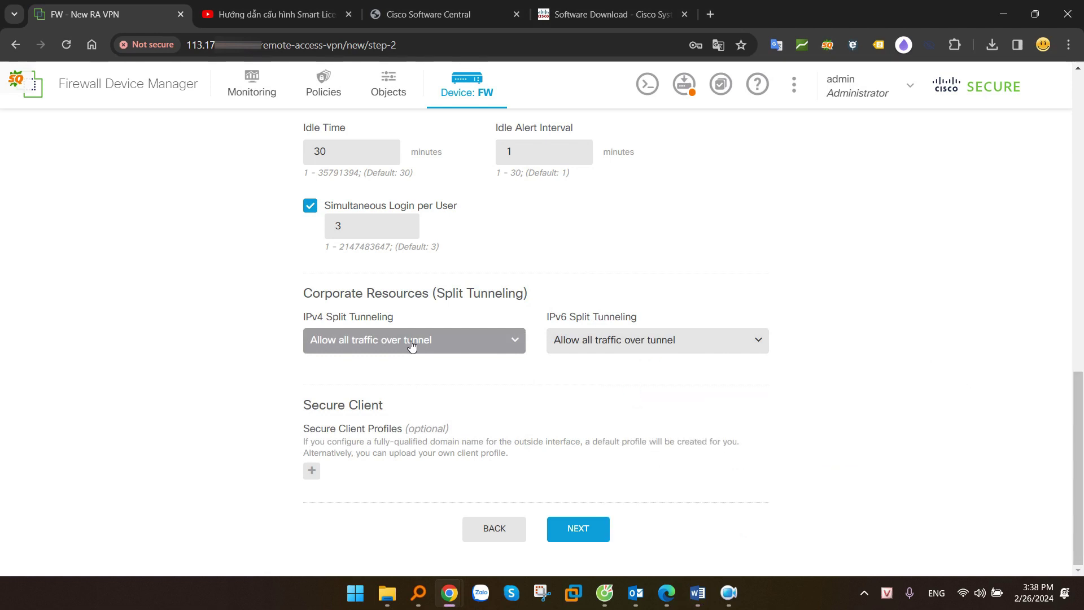
key("alt+Tab")
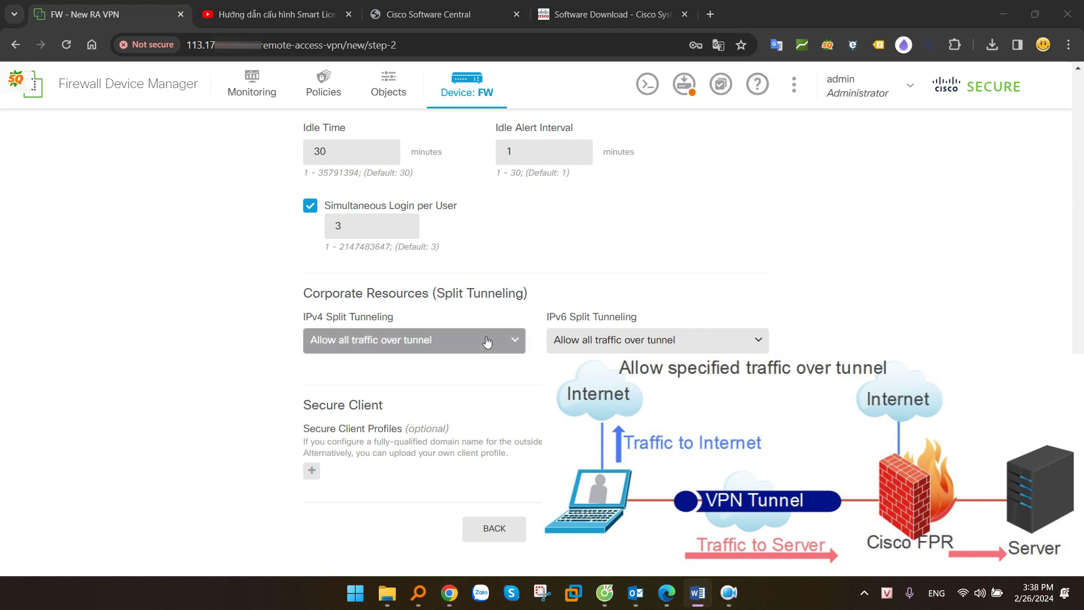
left_click(440, 349)
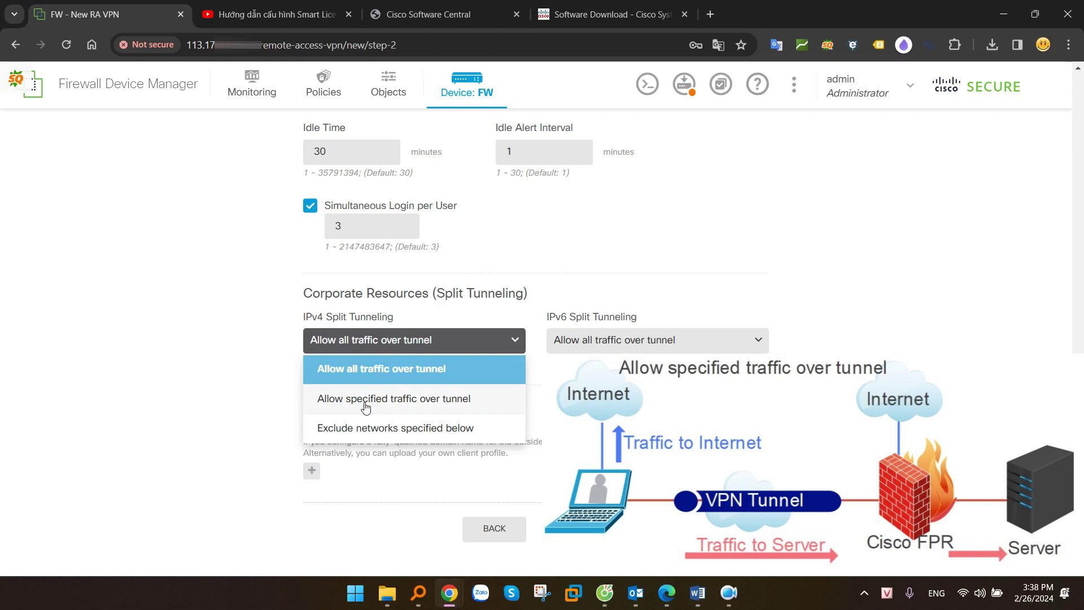
left_click(434, 400)
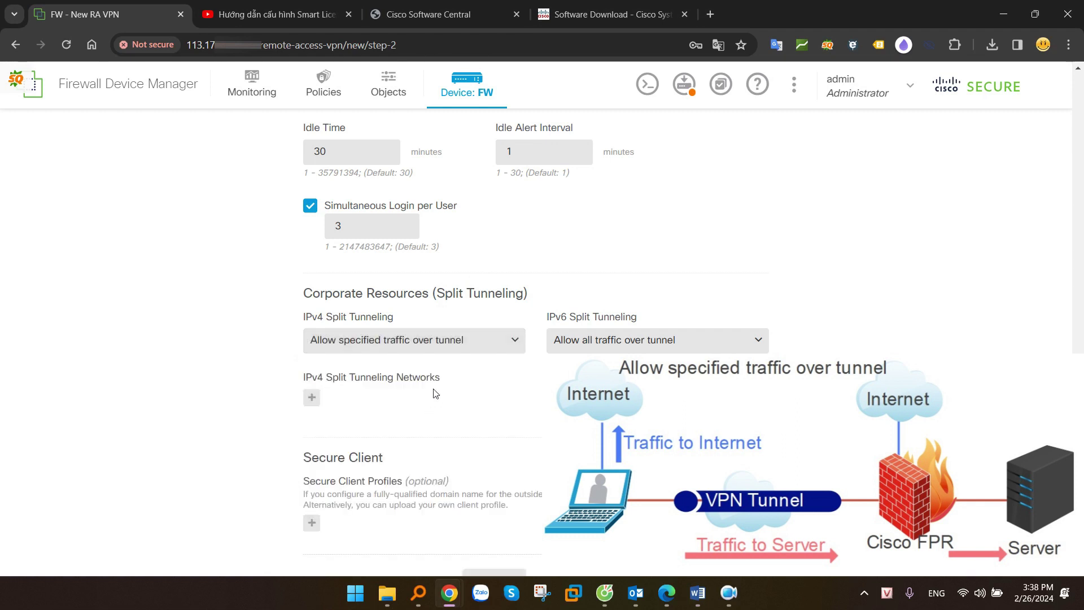
Add LAN0, LAN10 and LAN20-192.168.20.0-24 as the split-tunnel networks
scroll(435, 392, "down", 1)
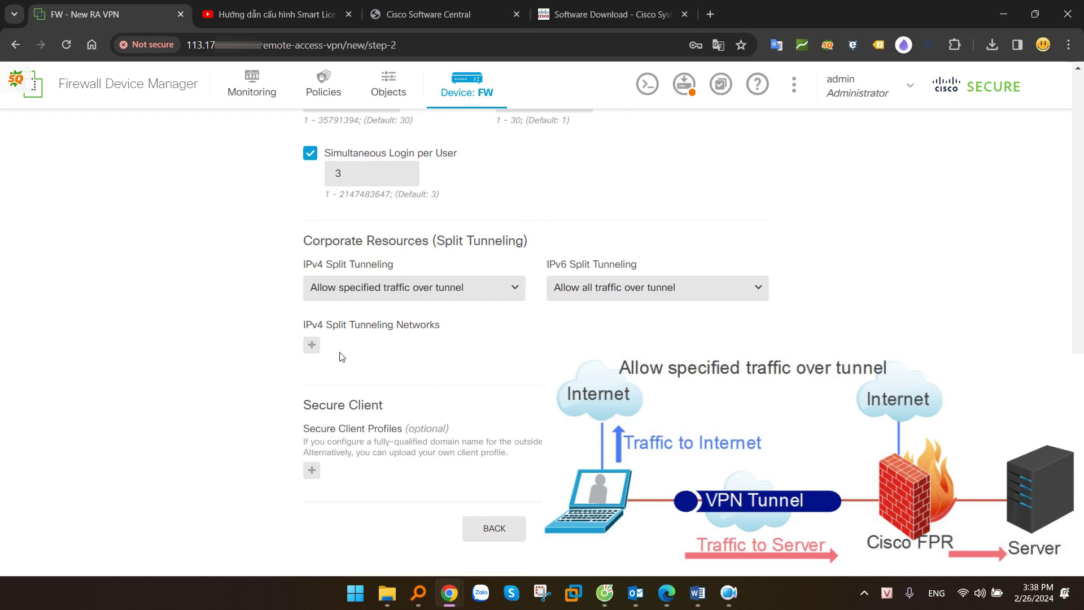
left_click(312, 345)
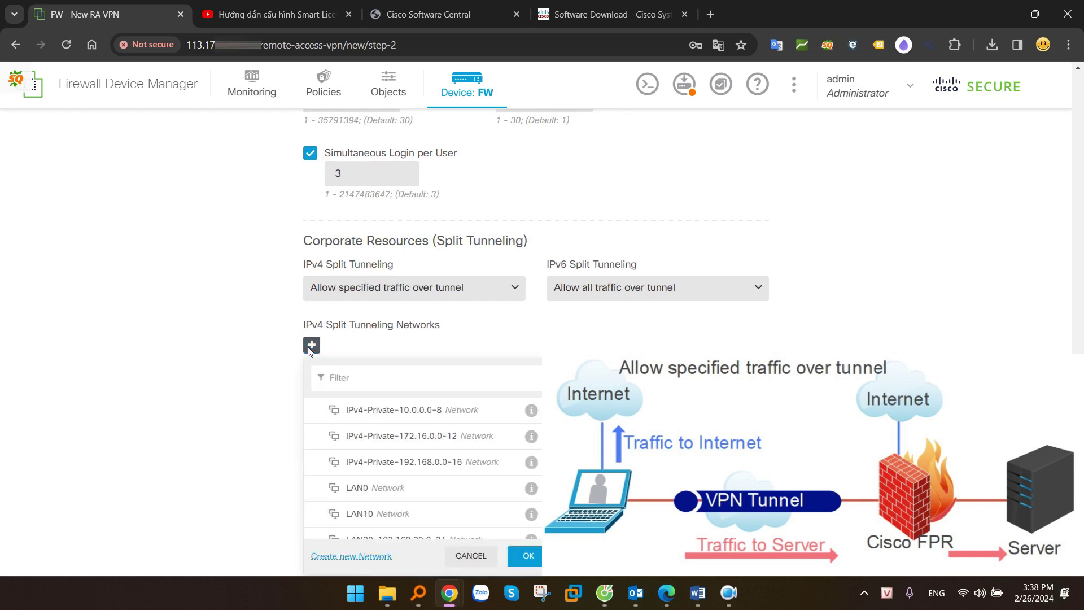
scroll(472, 453, "down", 2)
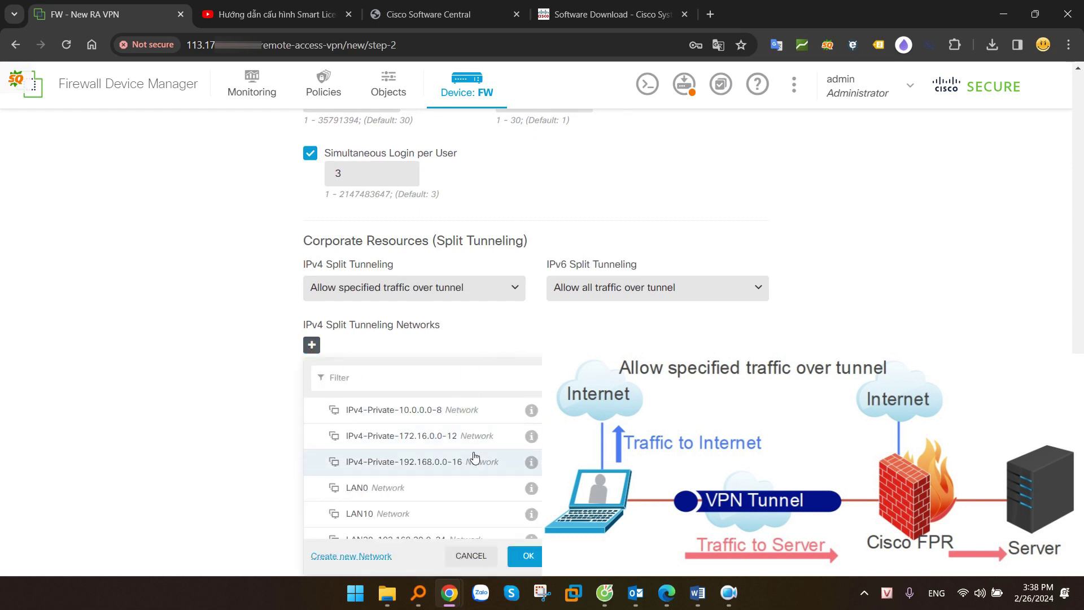
scroll(508, 446, "up", 3)
left_click(362, 490)
left_click(368, 513)
scroll(423, 475, "down", 2)
left_click(426, 469)
left_click(533, 559)
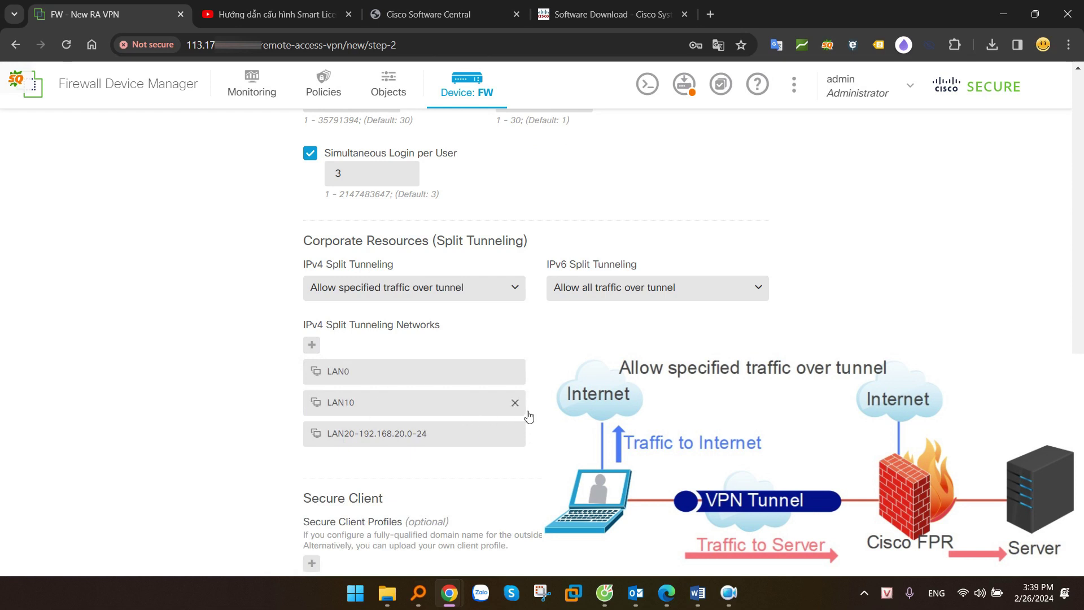
Revert IPv4 split tunnelling to Allow all traffic over tunnel and continue to Global Settings
scroll(527, 416, "down", 1)
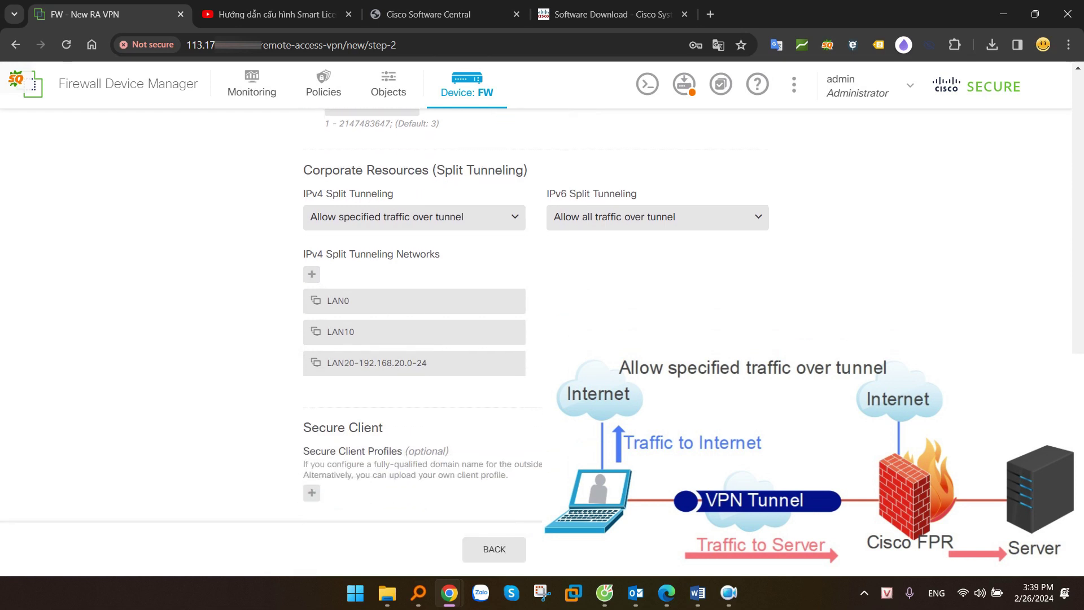
left_click(449, 220)
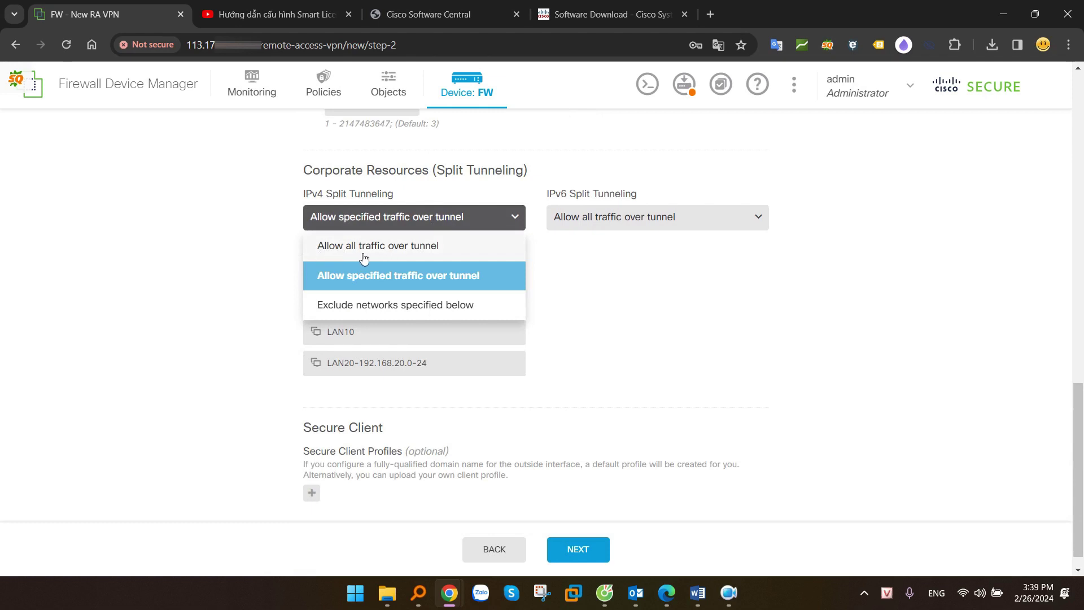
left_click(360, 246)
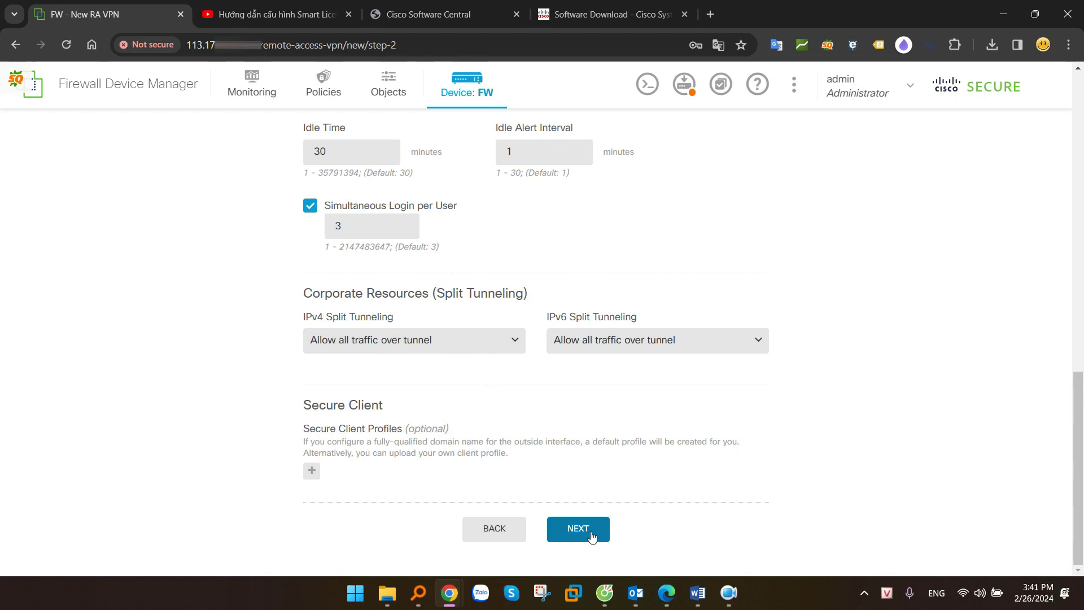
left_click(585, 532)
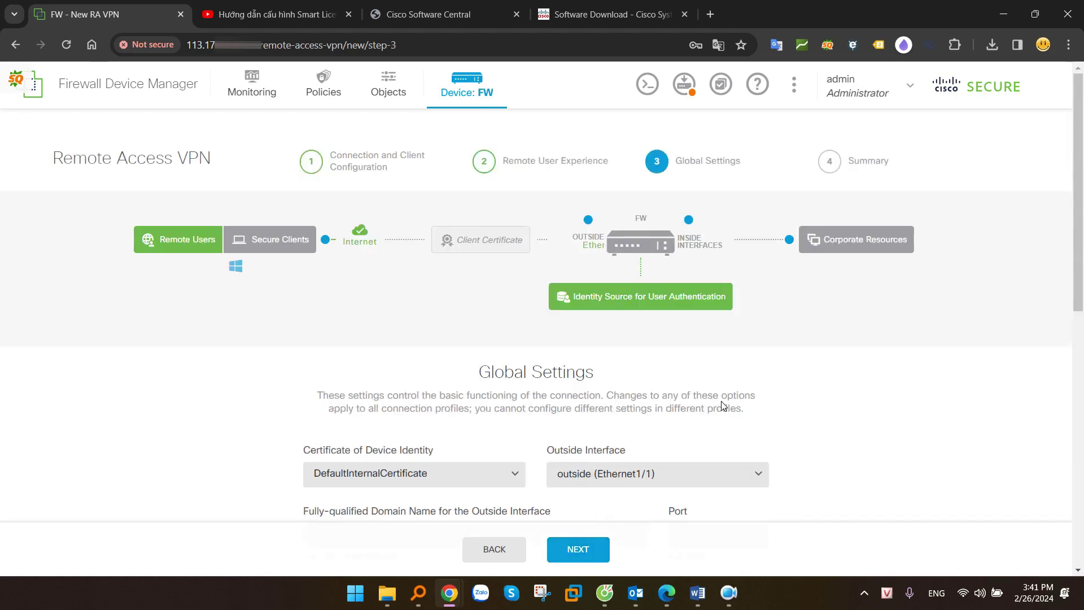
Keep DefaultInternalCertificate as device identity and outside (Ethernet1/1) as the outside interface
scroll(721, 401, "down", 5)
scroll(724, 406, "up", 2)
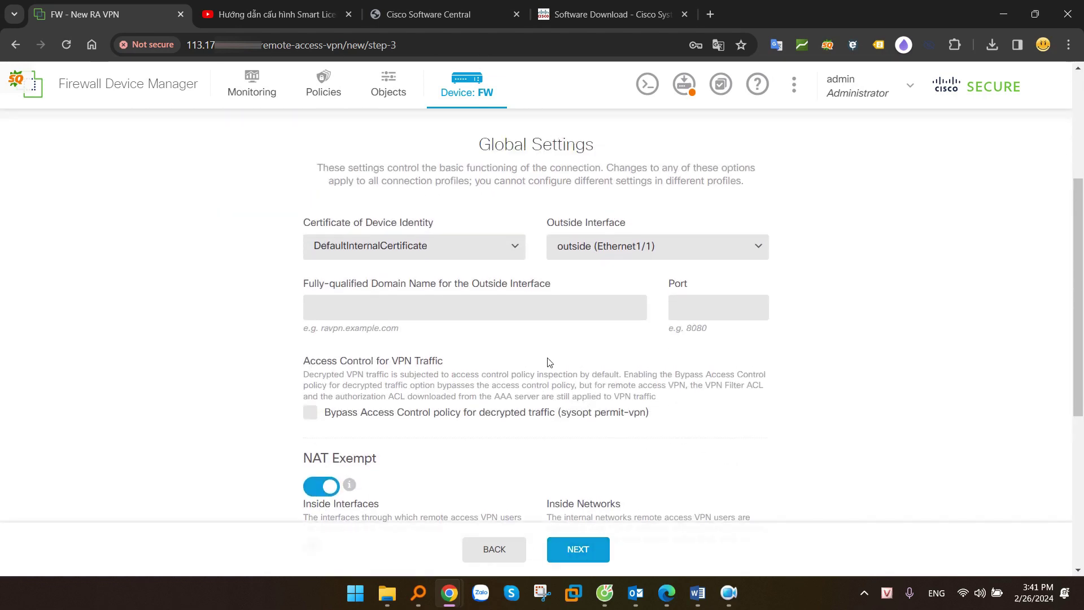
left_click(395, 273)
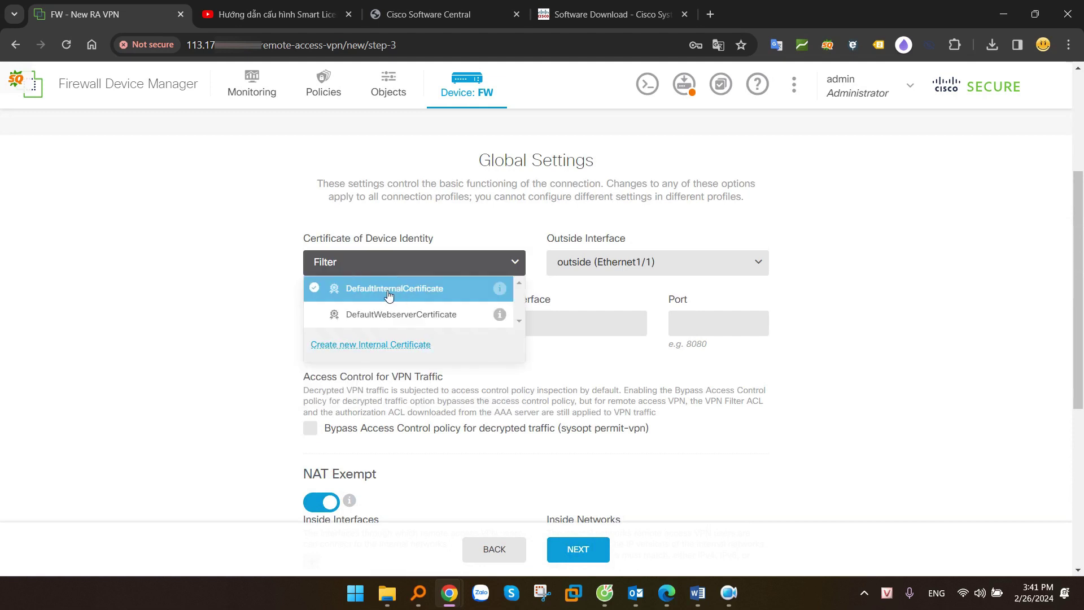
left_click(226, 259)
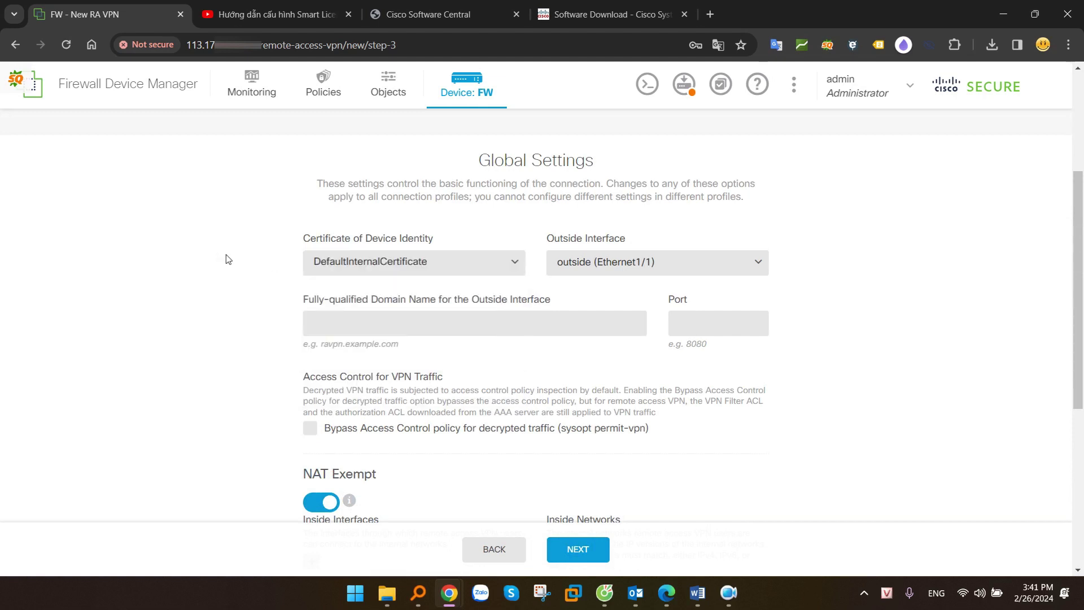
left_click(600, 264)
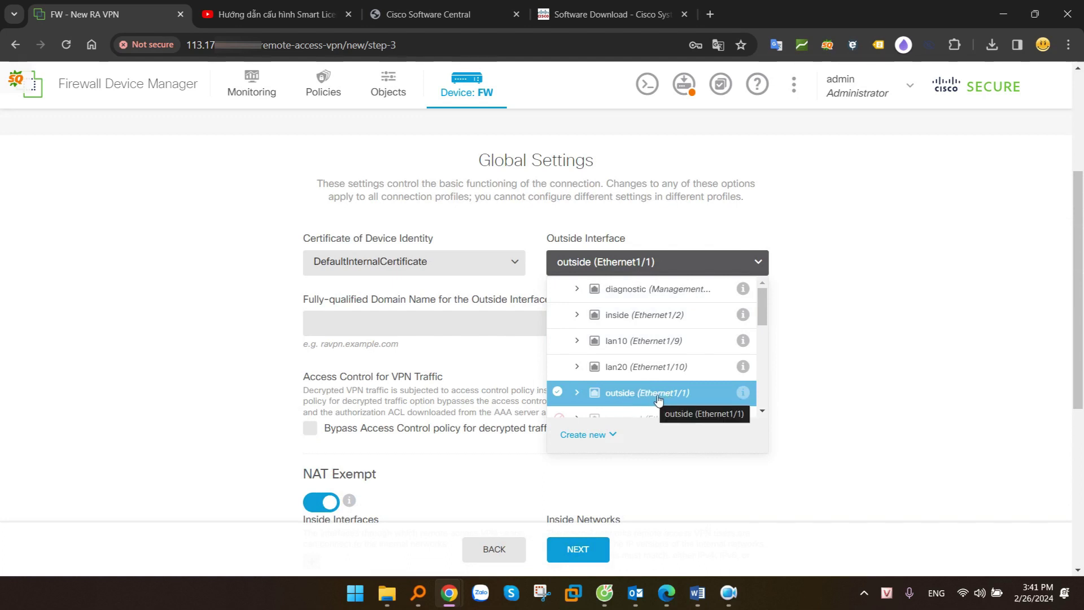
left_click(819, 353)
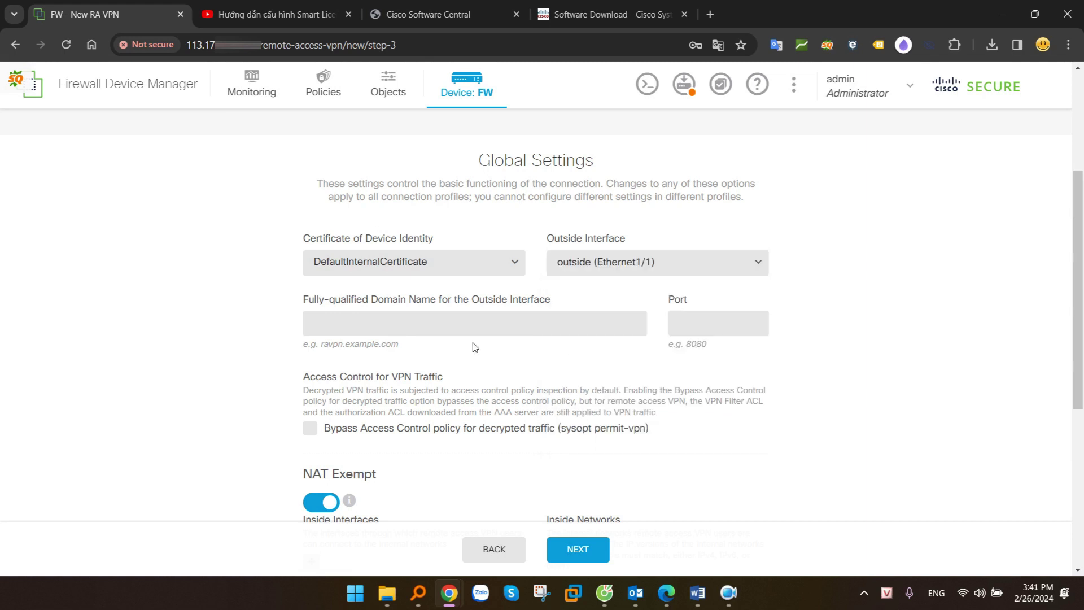
Fill the FQDN with the outside public IP address and set the port to 8443
left_click(347, 324)
left_click(262, 316)
left_click(330, 326)
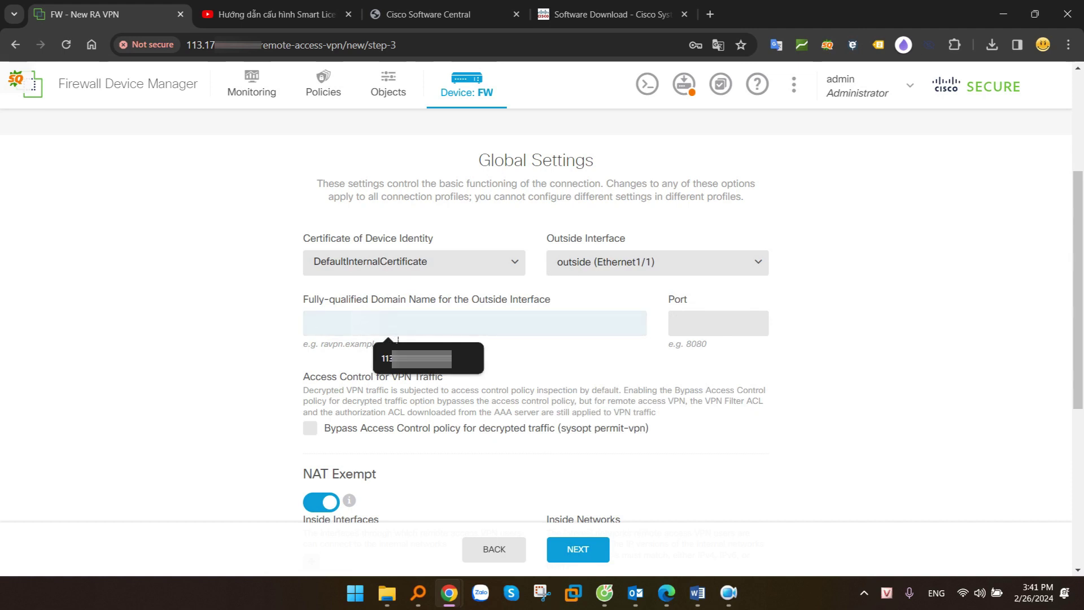
left_click(444, 353)
left_click(704, 331)
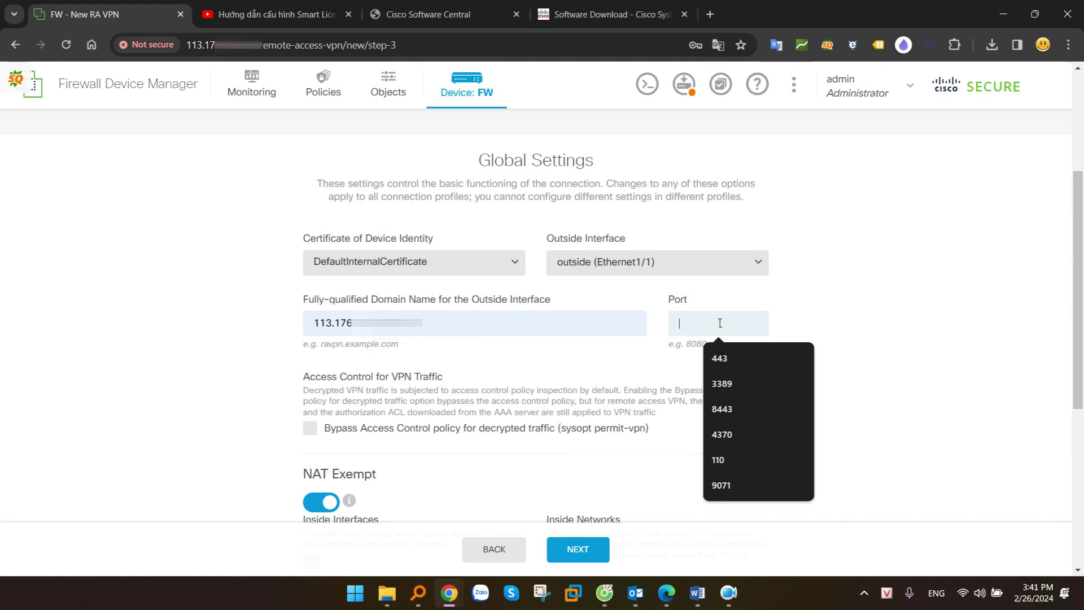
type("8")
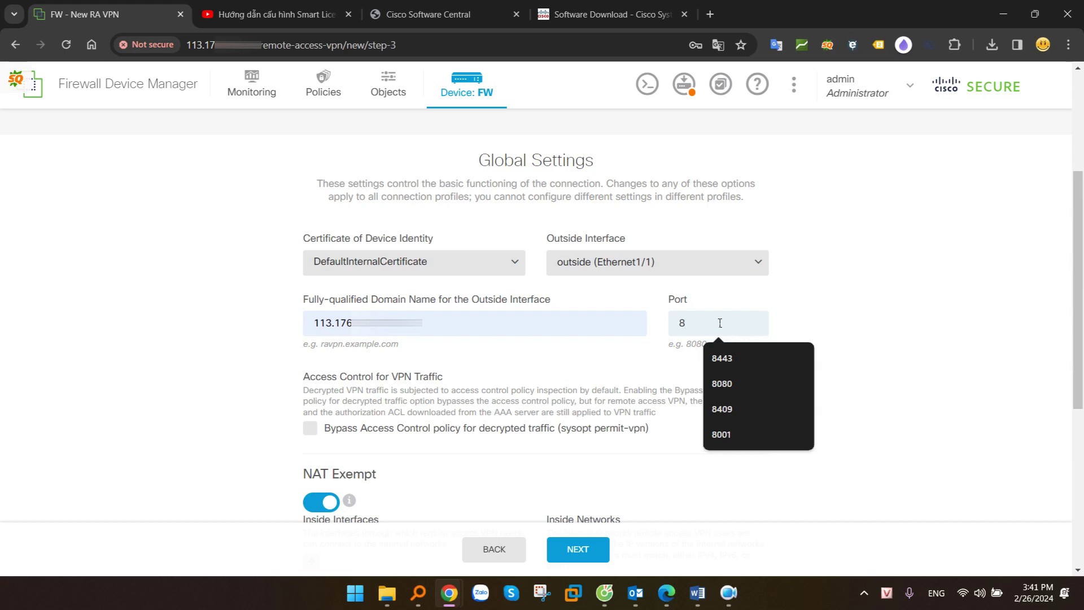
type("443")
left_click(811, 303)
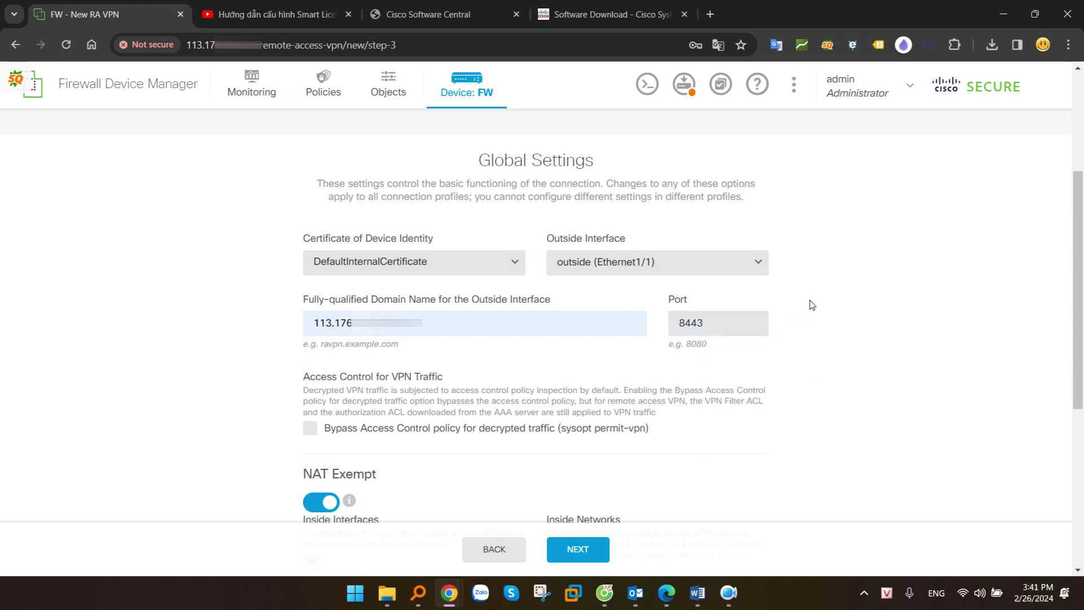
key("alt+Tab")
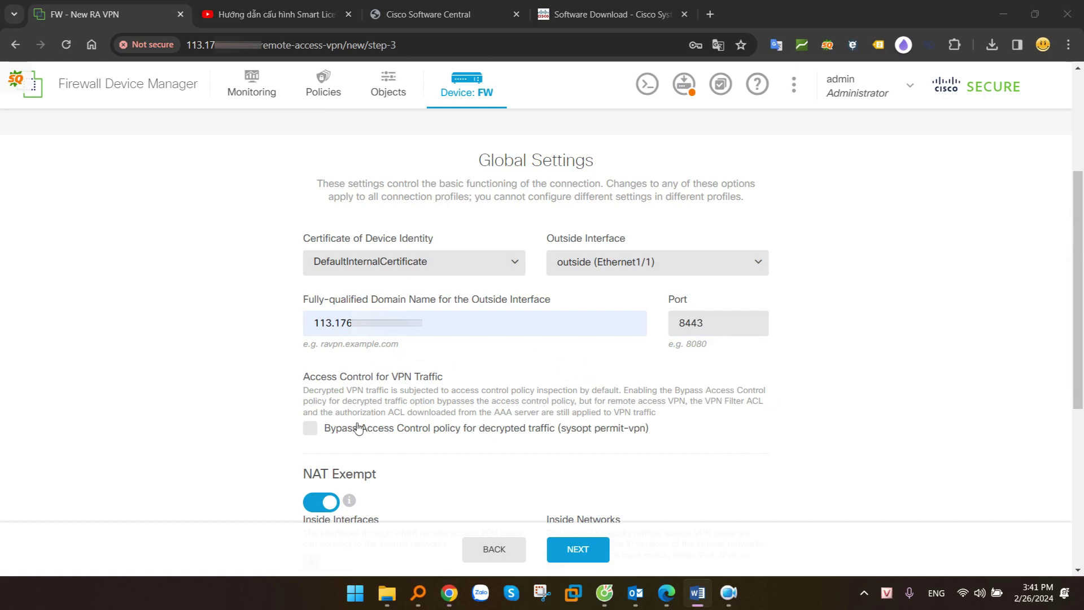
Enable Bypass Access Control policy for decrypted traffic and bring up the NAT Exempt settings
left_click(331, 433)
left_click_drag(331, 433, 464, 437)
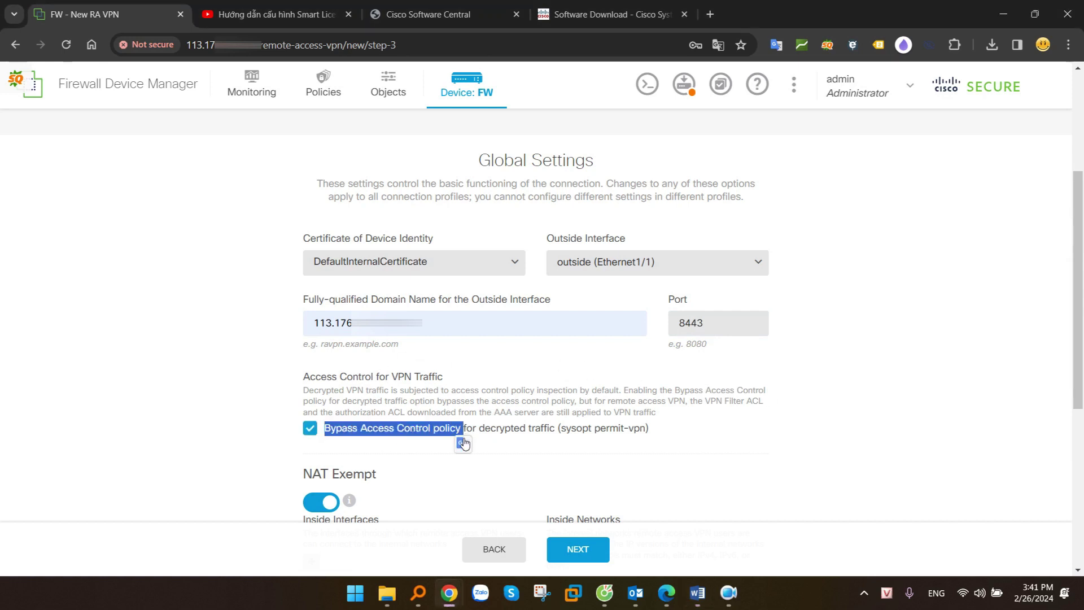
left_click(490, 457)
scroll(490, 457, "down", 3)
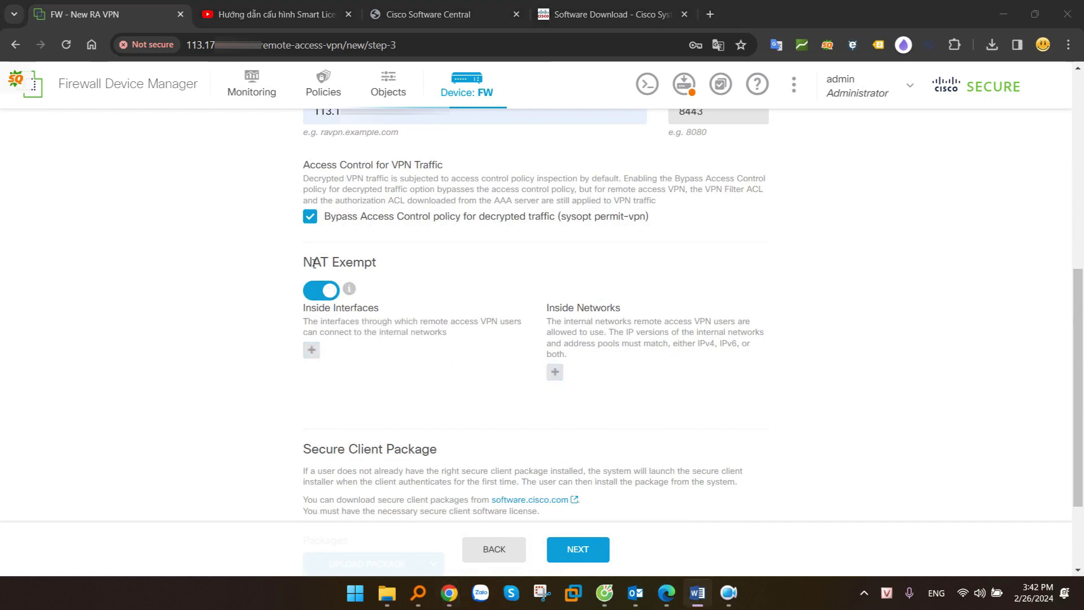
left_click_drag(314, 263, 389, 263)
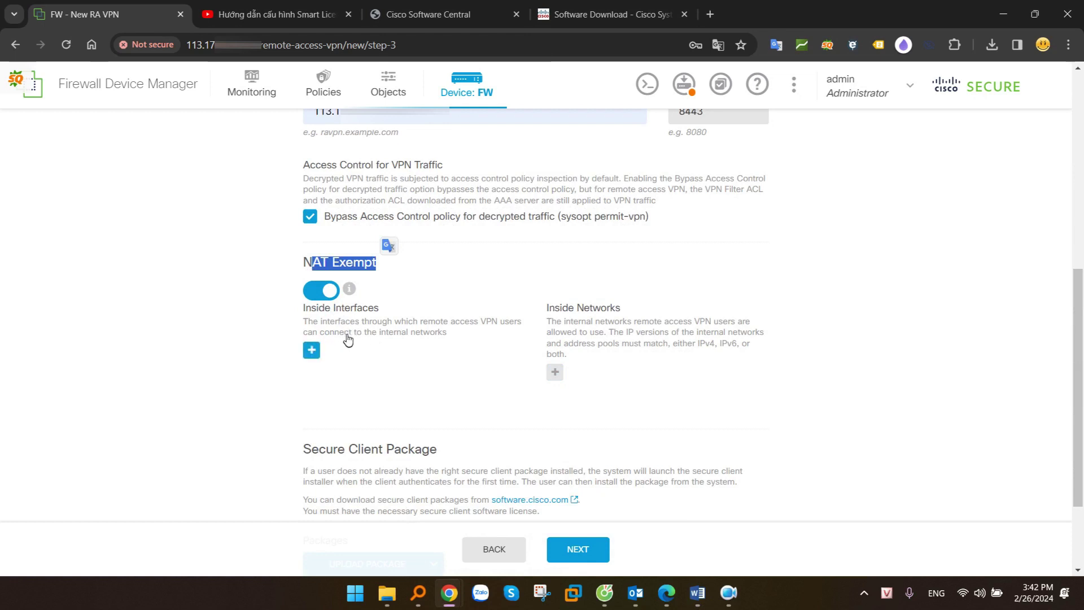
Add the inside, lan10 and lan20 interfaces to NAT exemption
left_click(310, 350)
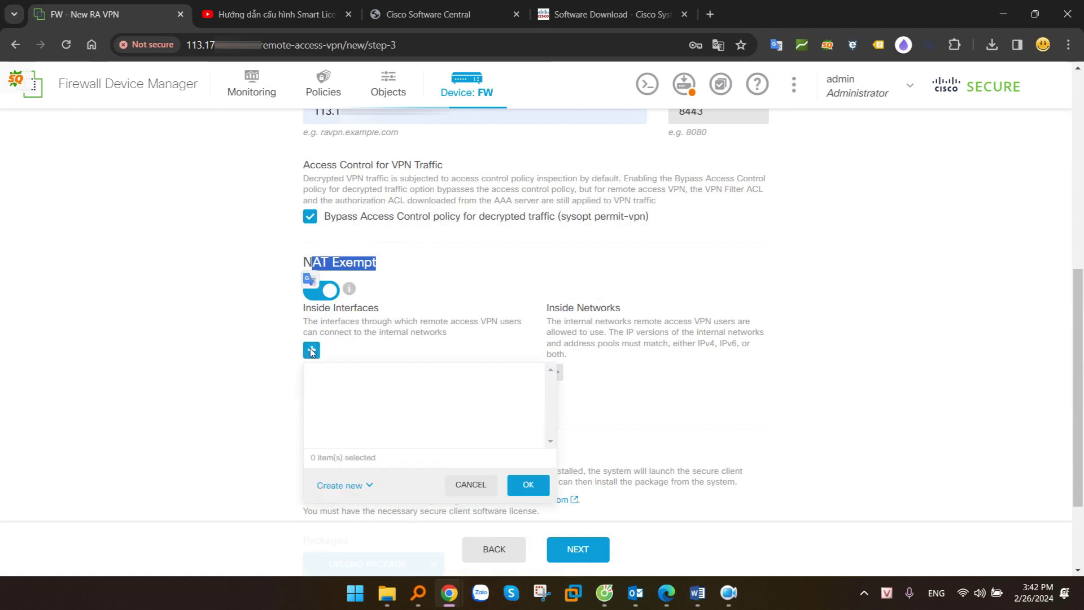
left_click(387, 404)
left_click(385, 433)
left_click(393, 459)
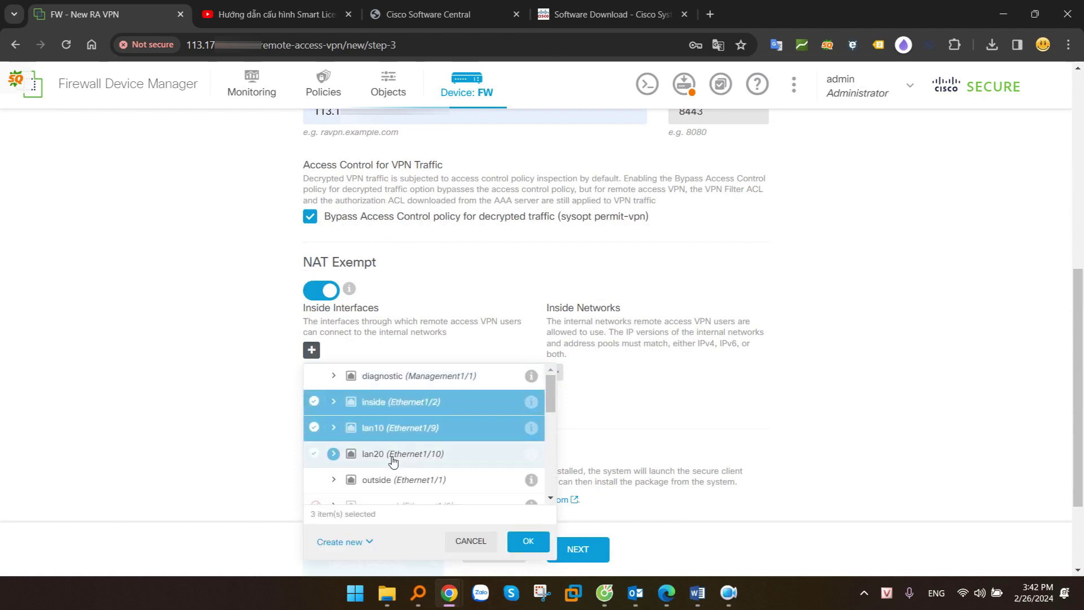
left_click(528, 541)
Add LAN0, LAN10 and LAN20-192.168.20.0-24 as NAT-exempt inside networks
left_click(555, 372)
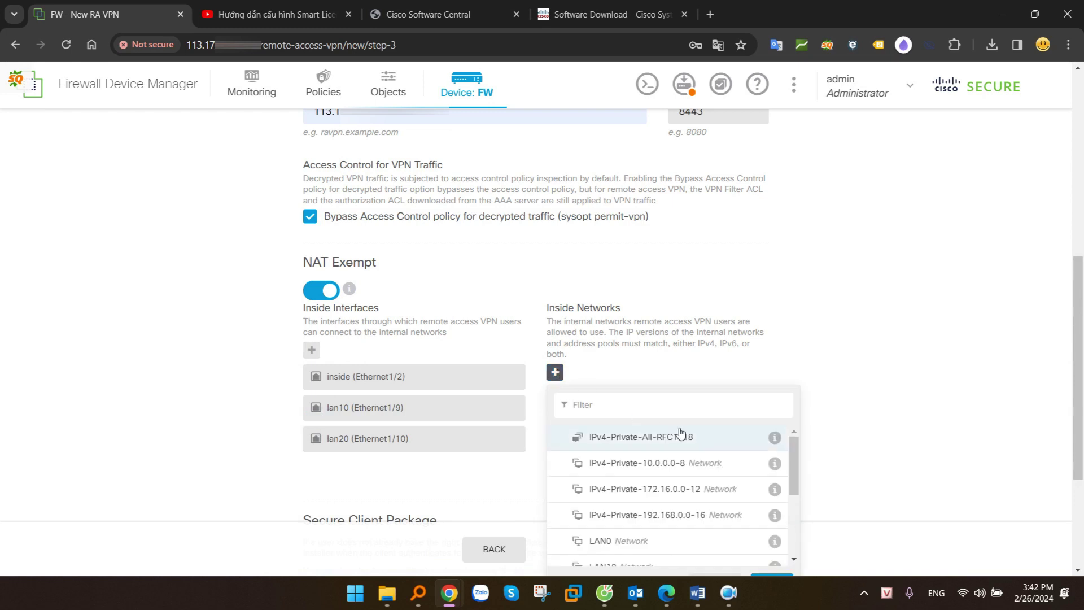
scroll(710, 497, "down", 1)
scroll(710, 497, "down", 2)
left_click(631, 475)
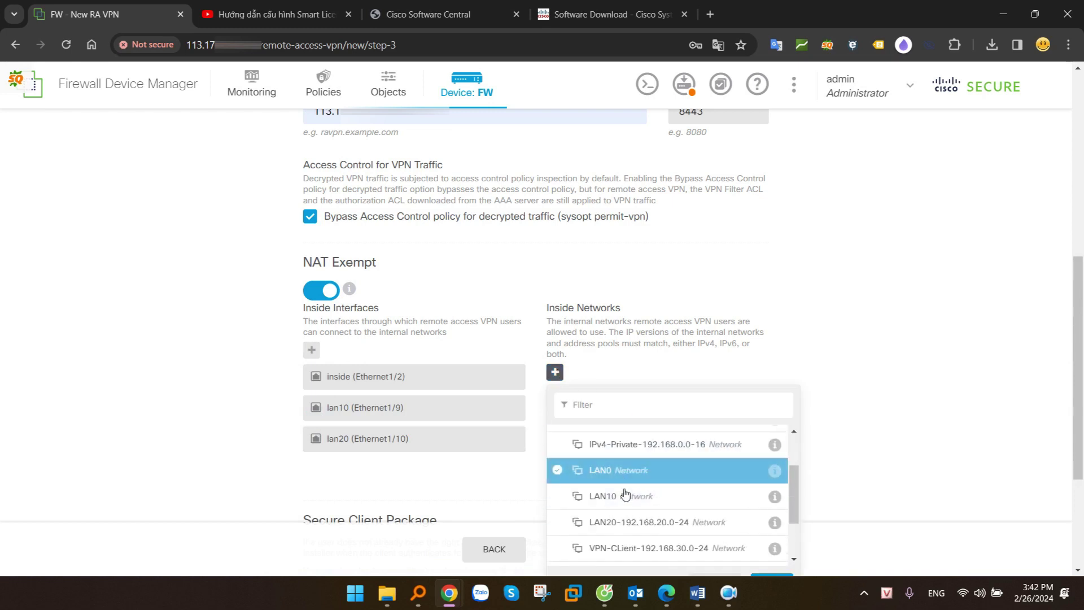
left_click(627, 495)
left_click(625, 521)
scroll(824, 480, "down", 1)
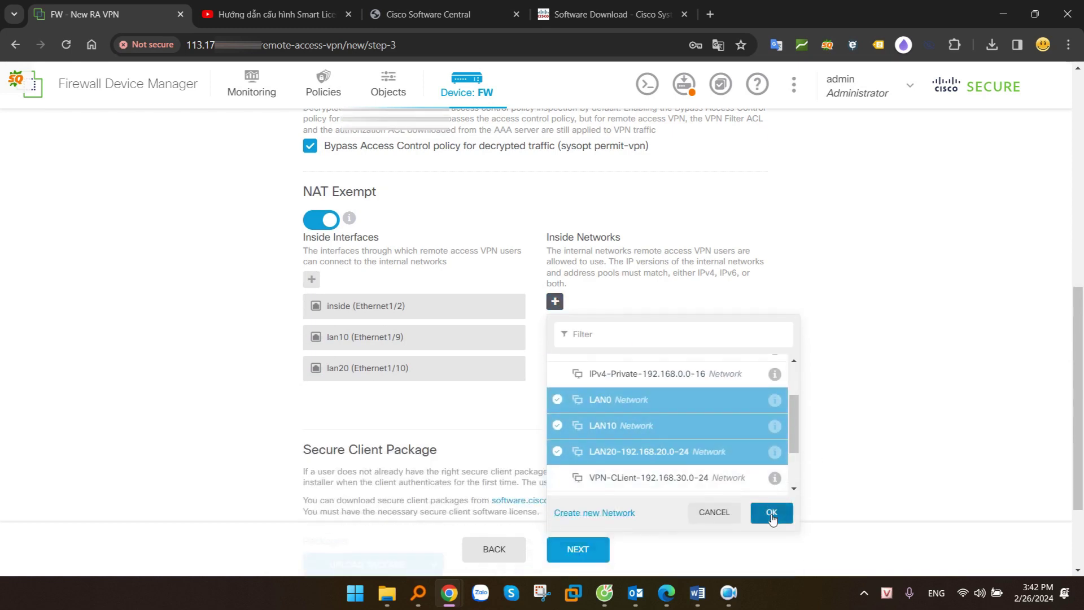
left_click(771, 511)
scroll(678, 449, "down", 2)
scroll(699, 452, "down", 1)
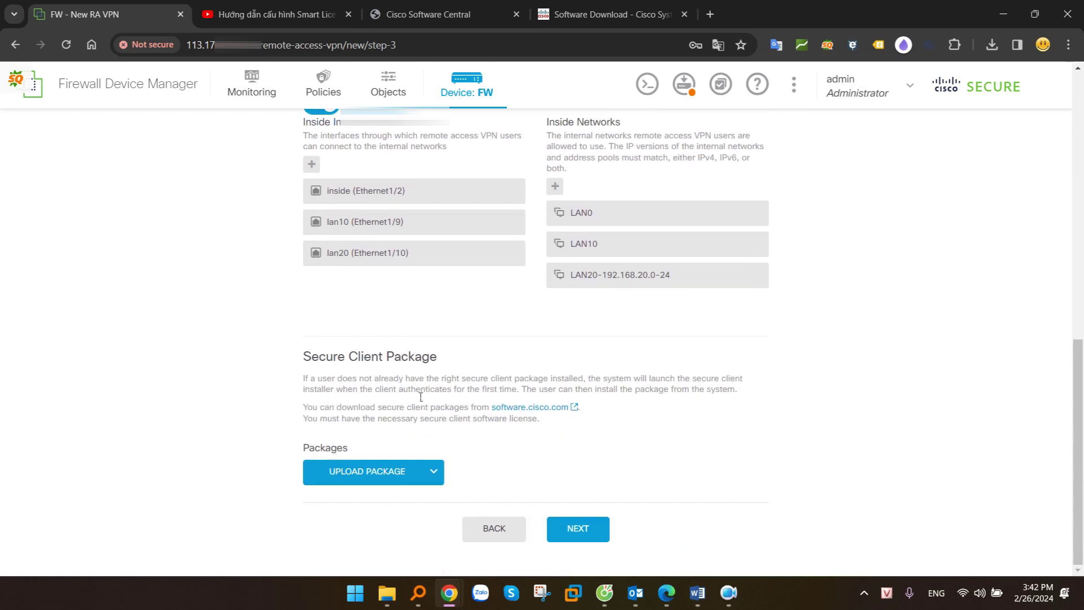
Upload anyconnect-win-4.10.08025-webdeploy-k9.pkg from the Desktop as the Windows client package
left_click_drag(308, 359, 441, 361)
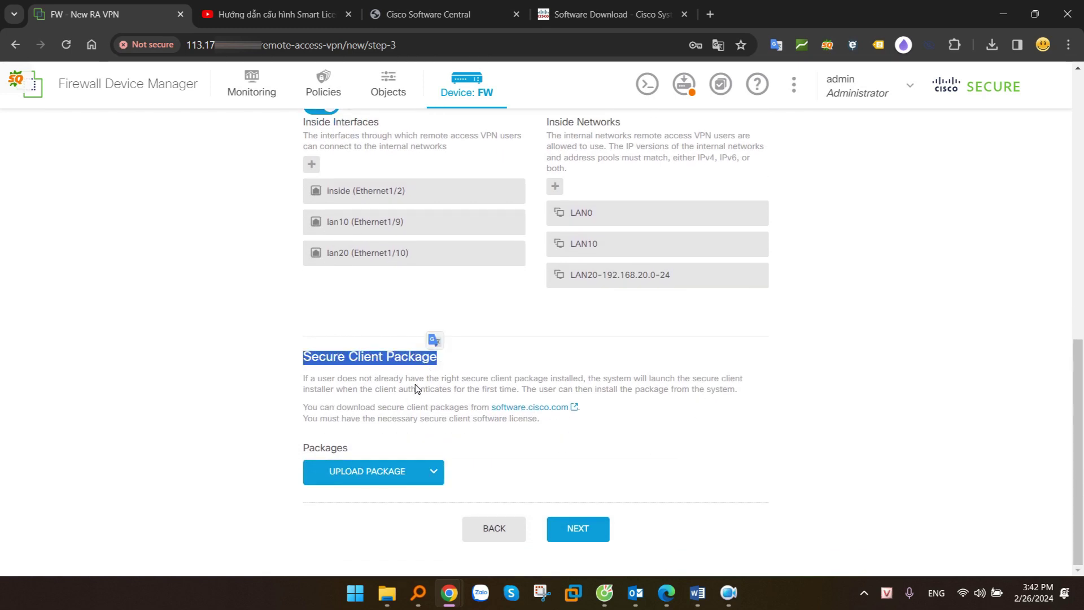
left_click(384, 473)
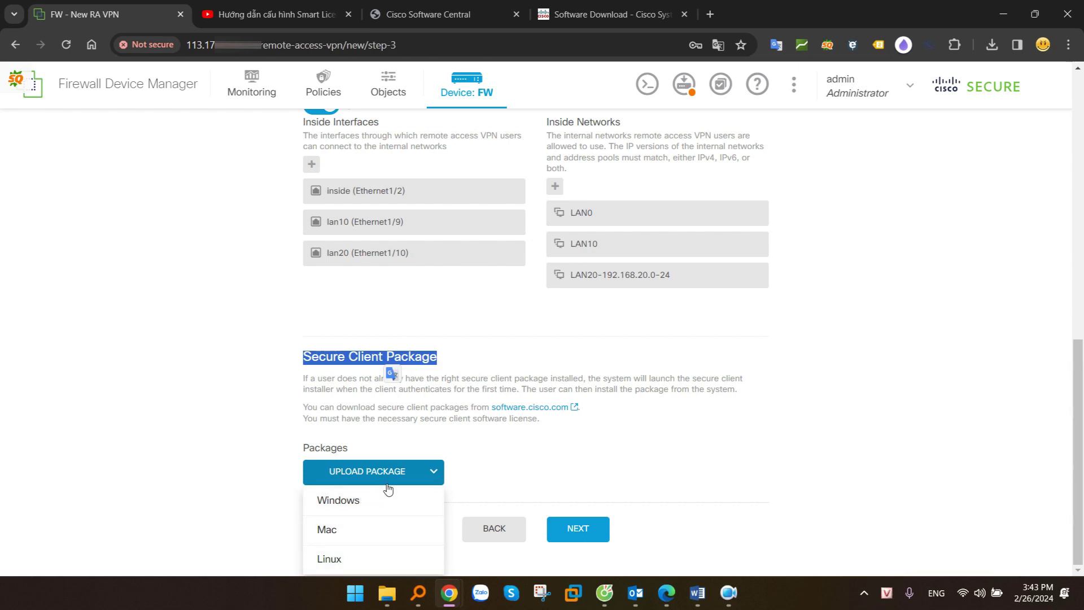
left_click(361, 501)
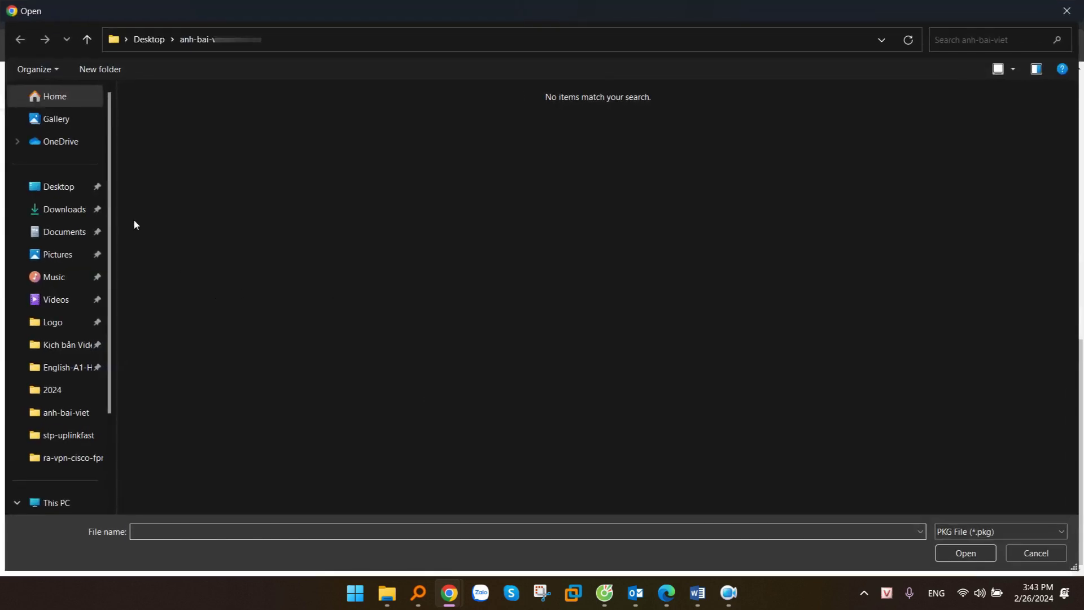
left_click(71, 189)
double_click(614, 158)
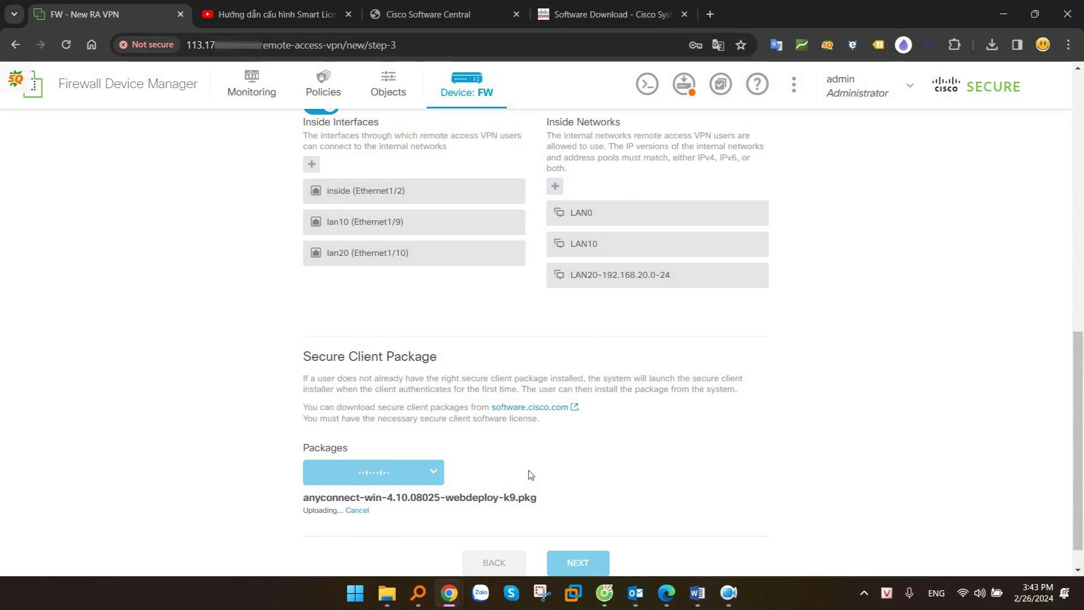
key("alt+Tab")
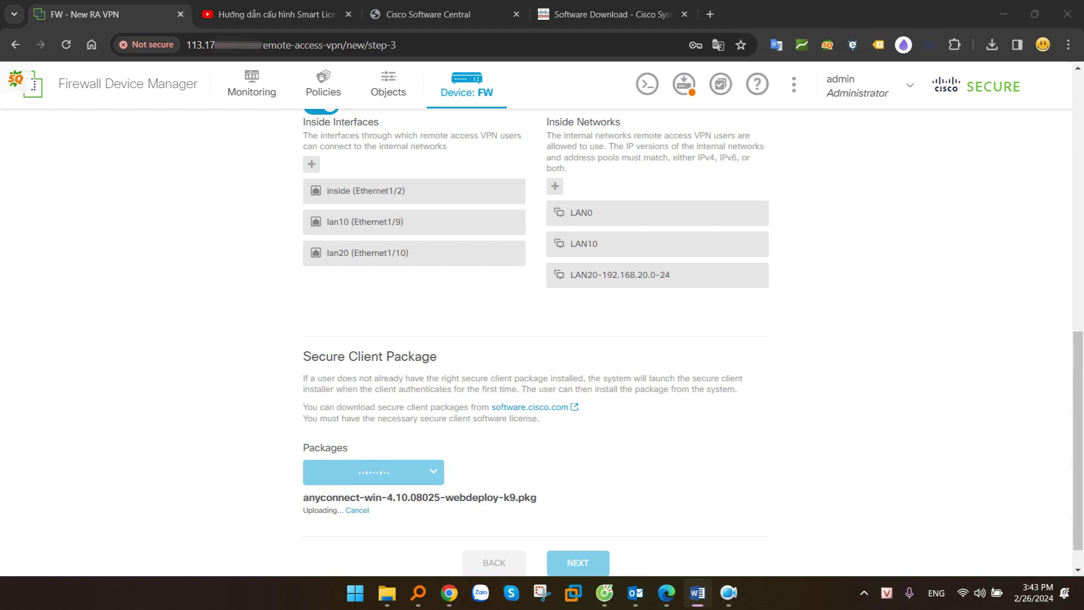
scroll(426, 502, "down", 1)
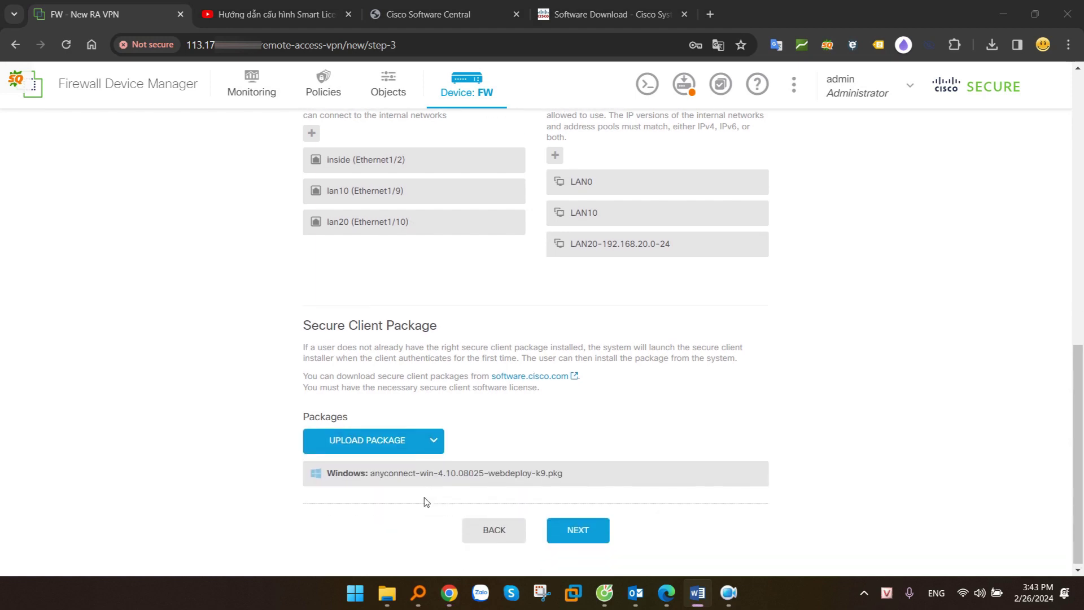
left_click_drag(317, 475, 581, 474)
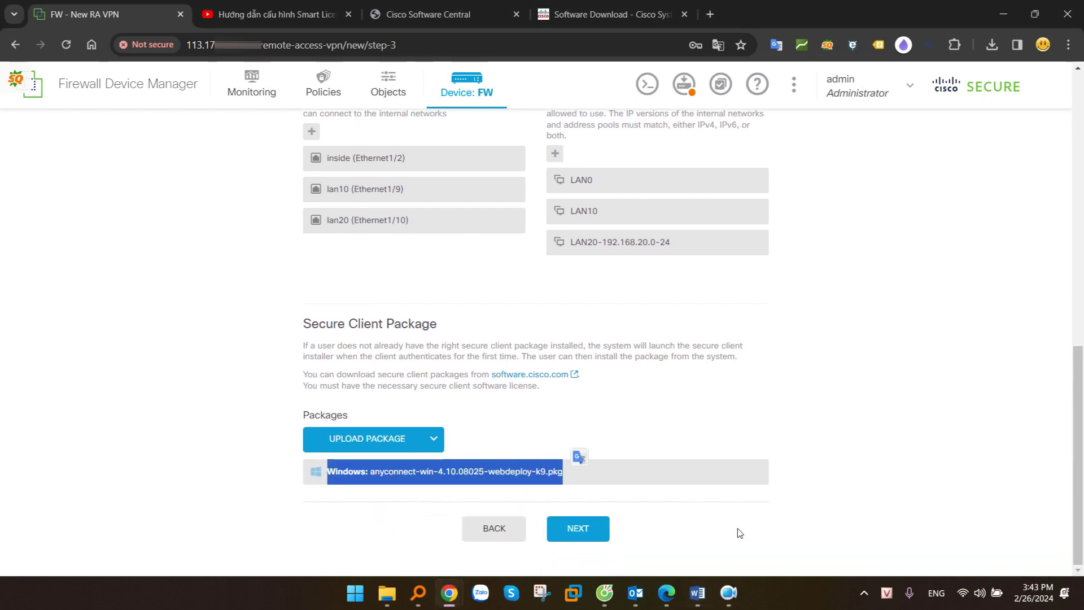
left_click(740, 533)
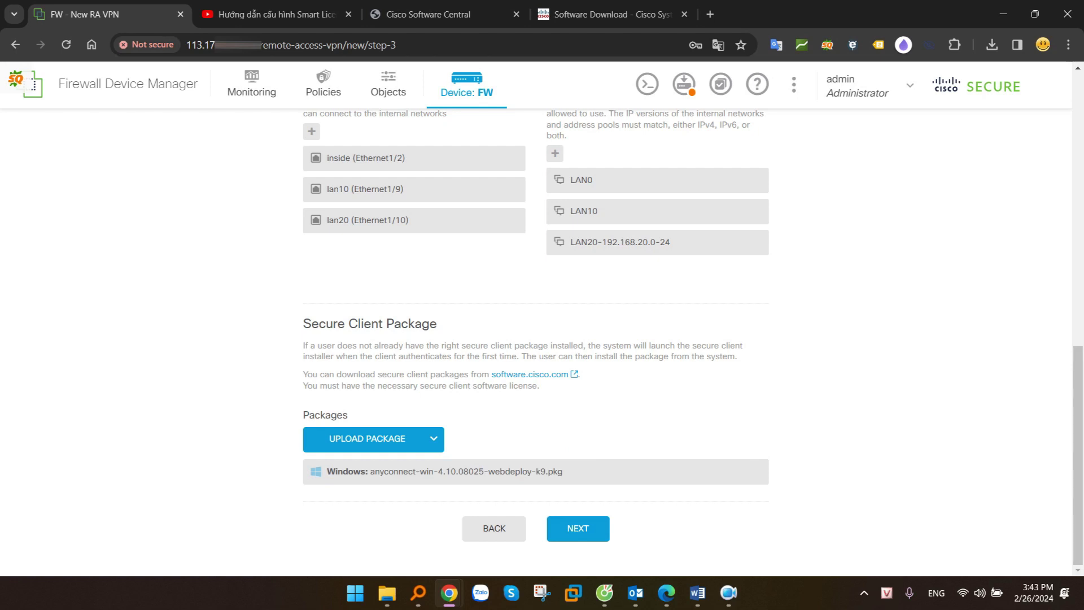
Review the summary and finish, saving VPN-Remote-access with AAA Only and DfltGrpPolicy
left_click(579, 530)
scroll(614, 487, "down", 20)
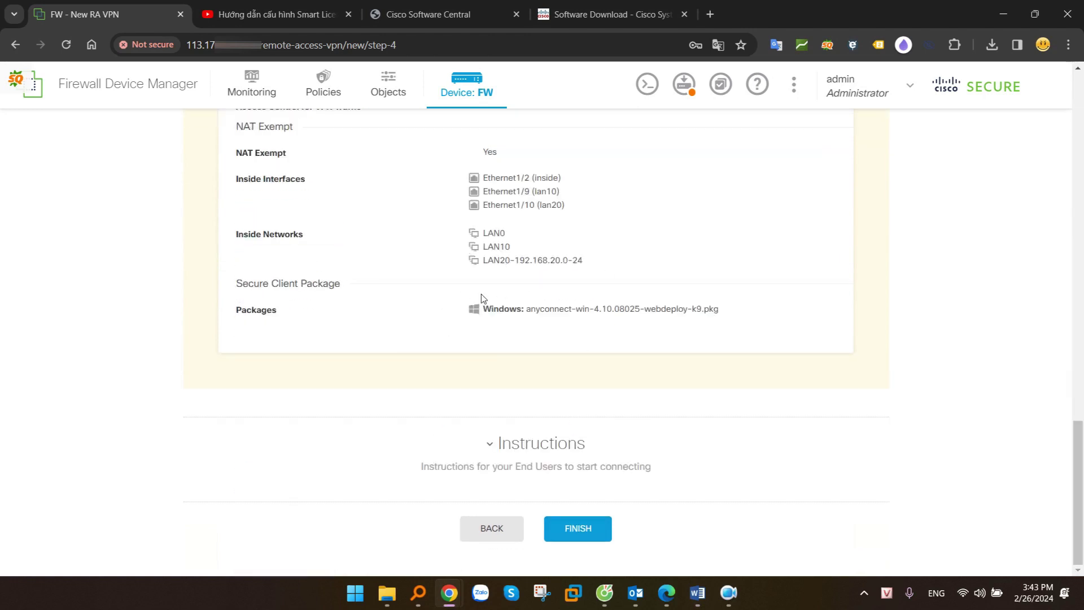
left_click(586, 534)
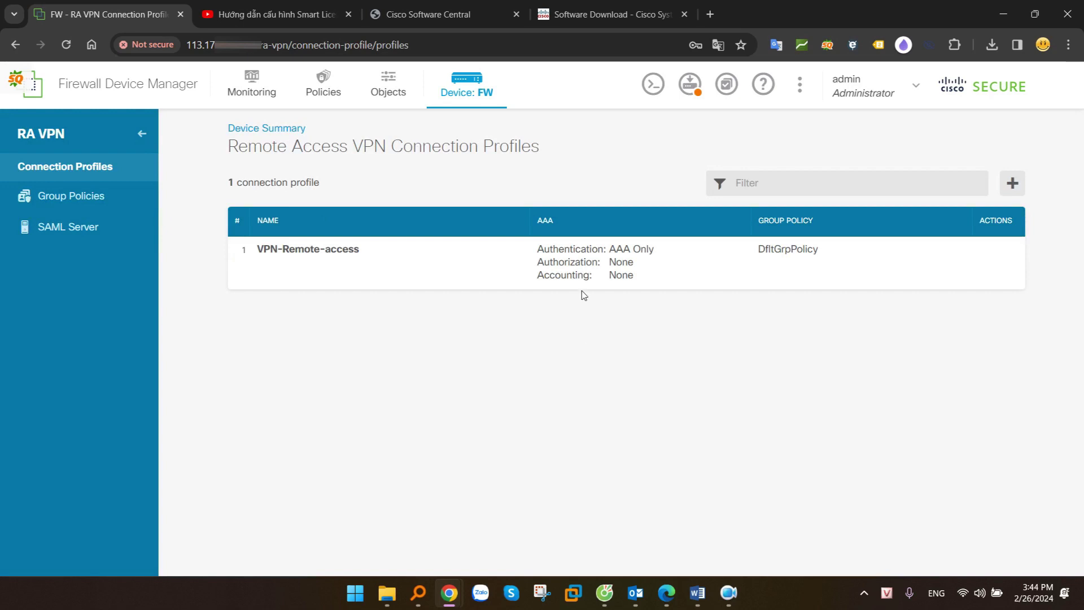
left_click_drag(257, 252, 361, 251)
key("alt+Tab")
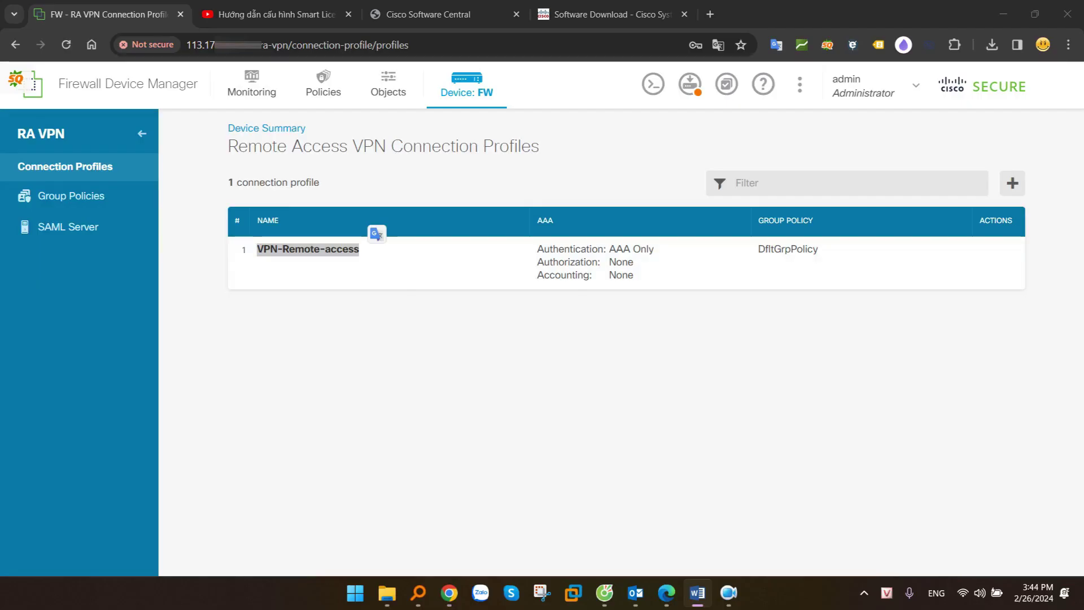
left_click(947, 419)
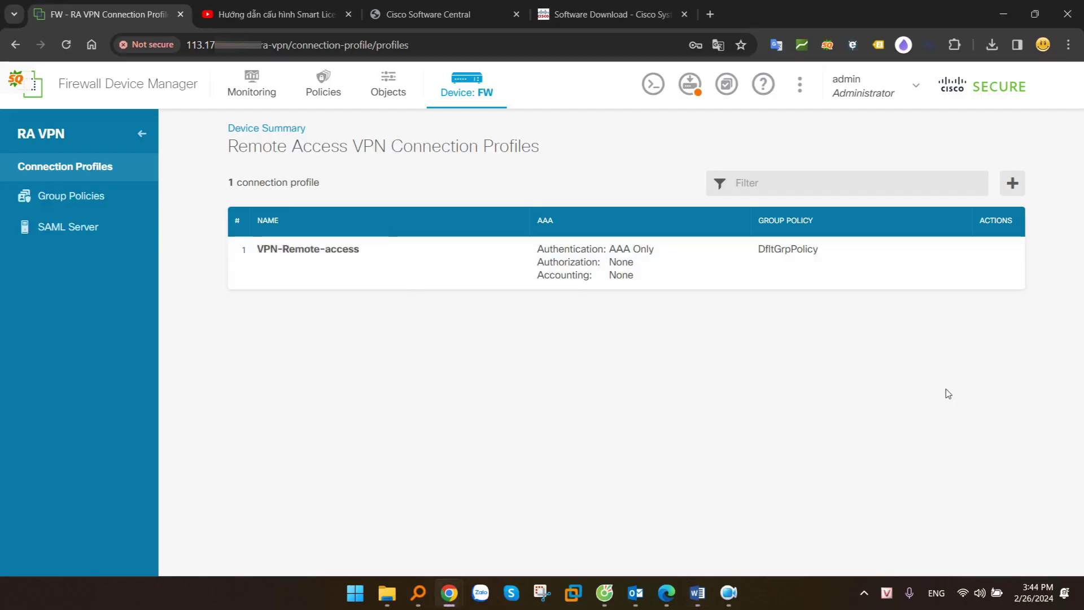
key("alt+Tab")
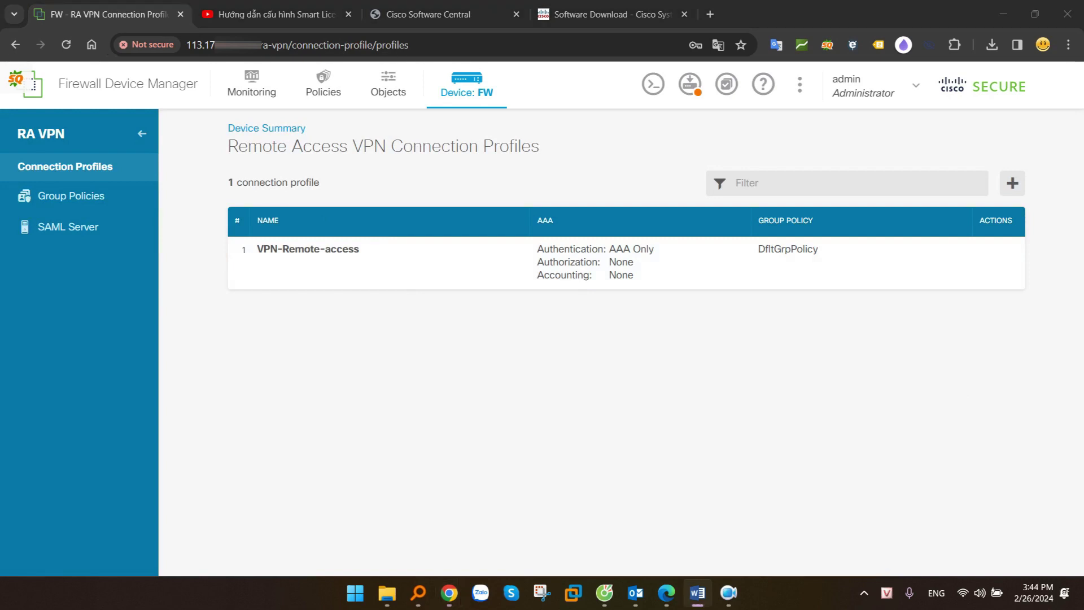
Start a new access rule titled VPN-to-LAN with VPN-Pool as the source network
left_click(333, 91)
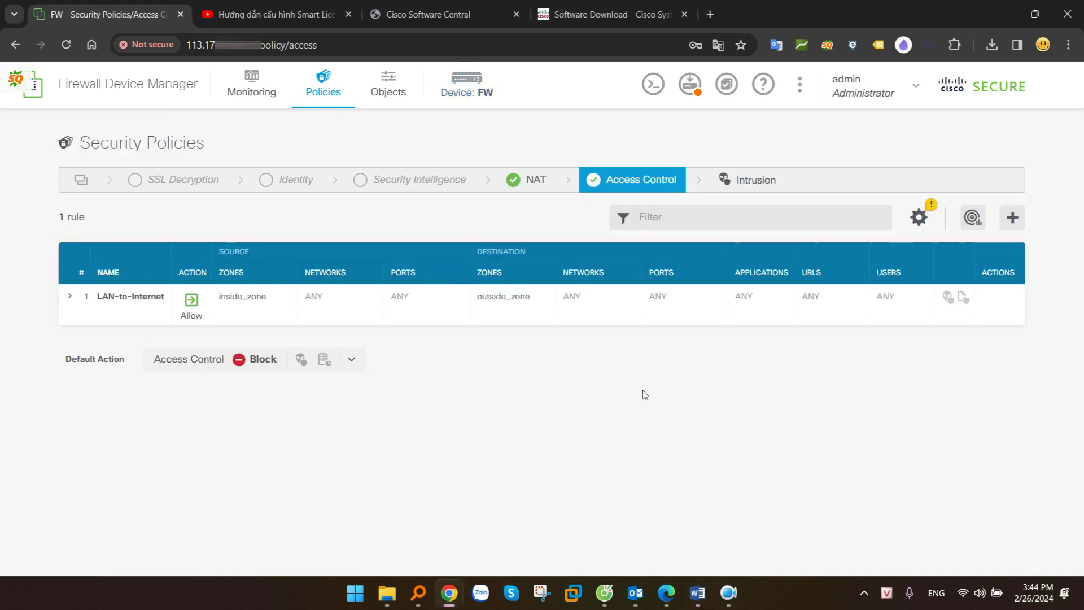
left_click(1013, 218)
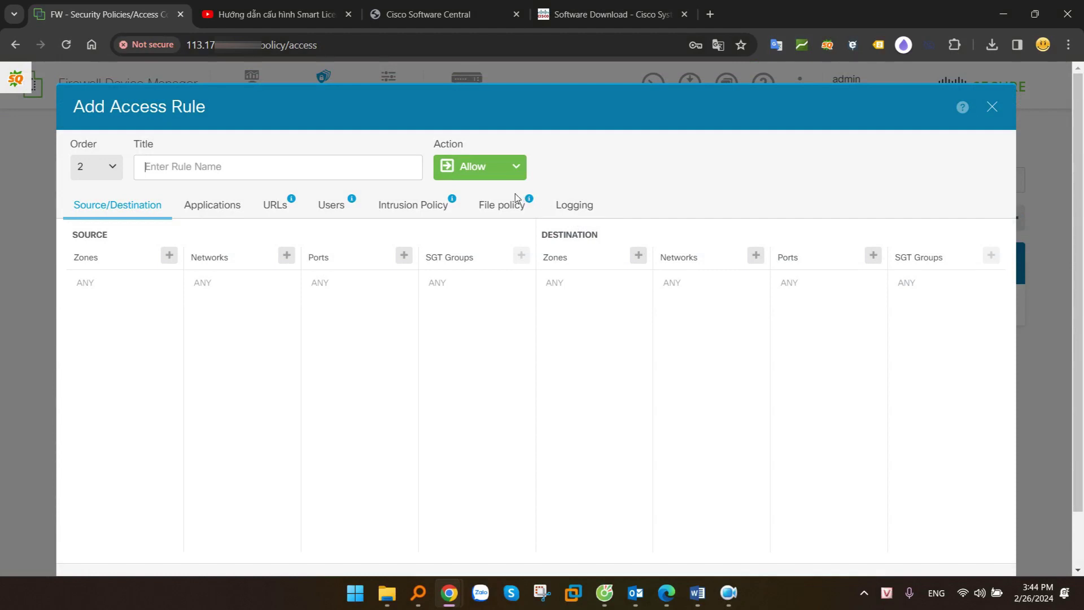
left_click(253, 170)
type("VP")
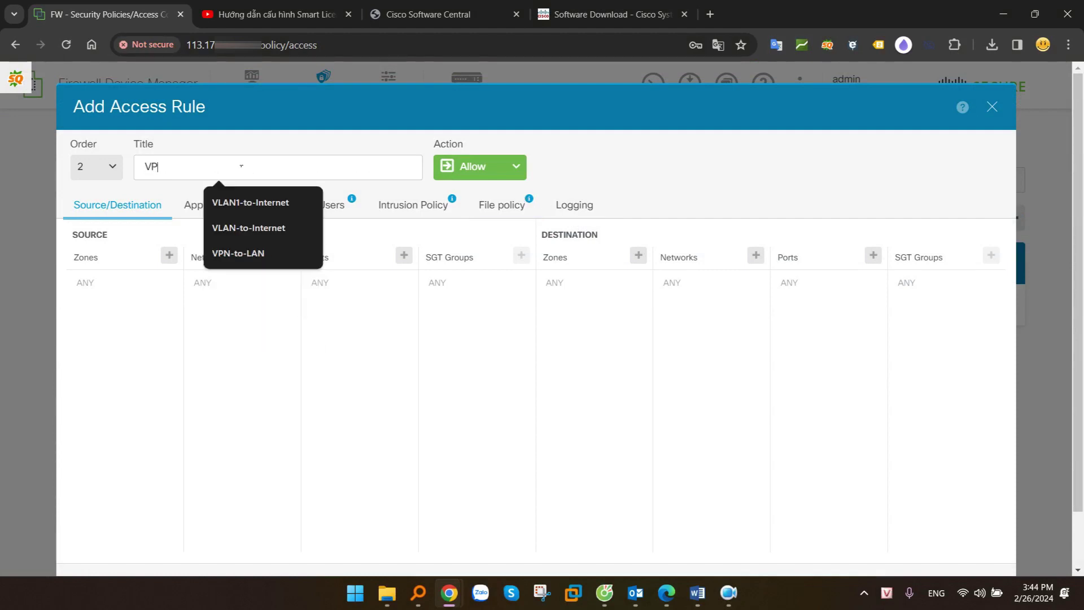
type("N-to-LAN")
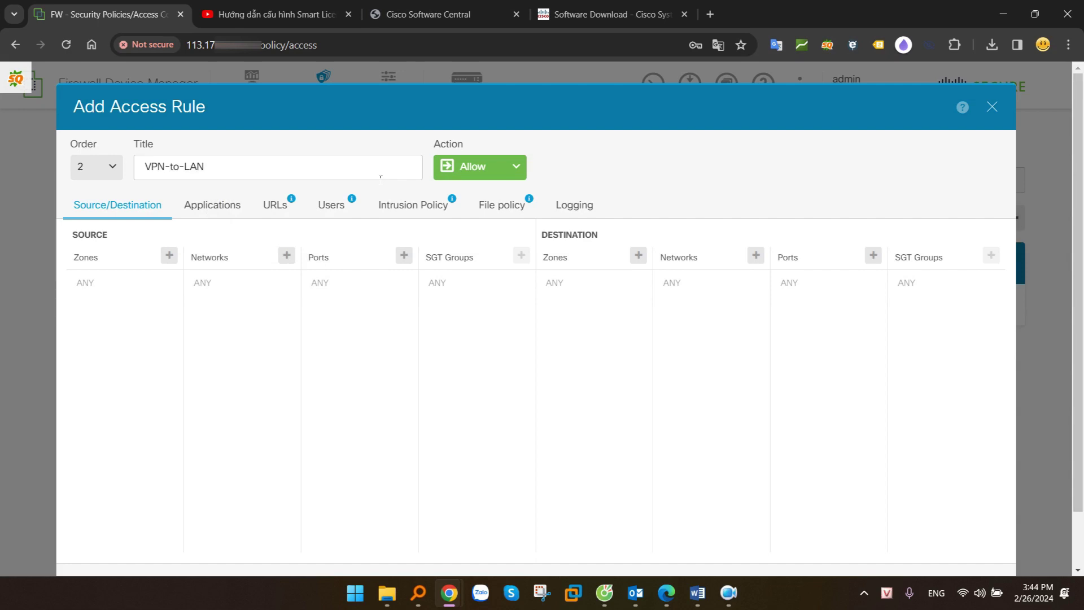
left_click(286, 255)
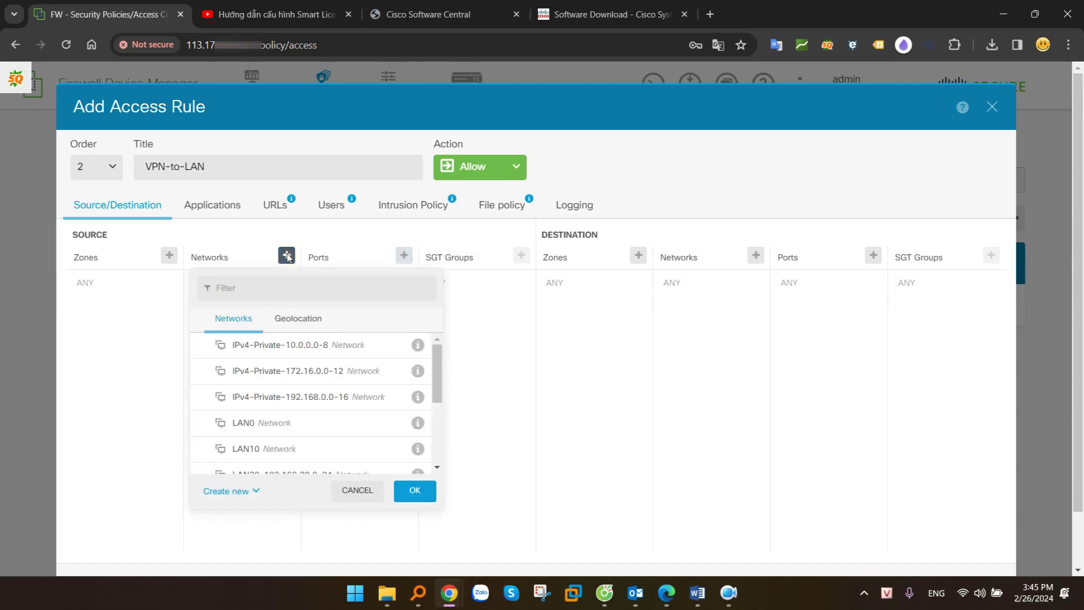
scroll(328, 424, "down", 3)
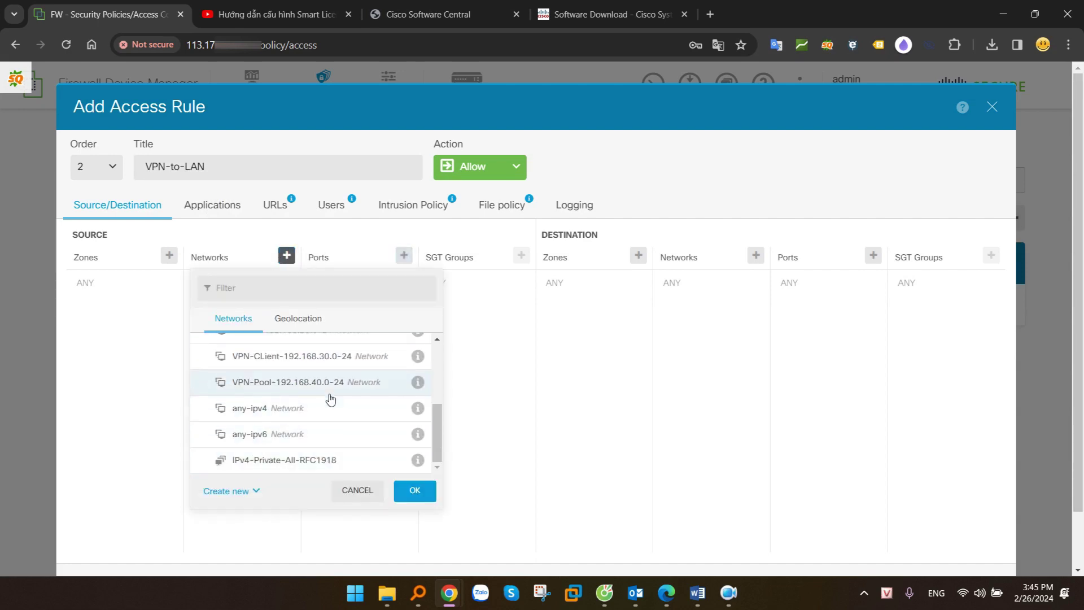
left_click(300, 384)
left_click(415, 490)
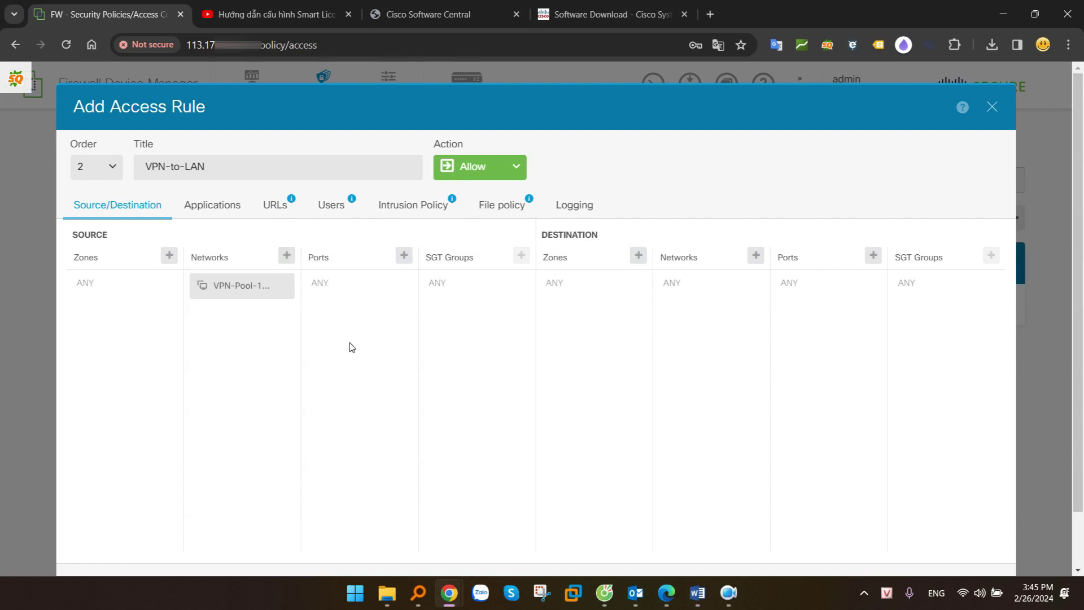
Set destination zone inside_zone with networks LAN0, LAN10 and LAN20, then save the rule
left_click(638, 255)
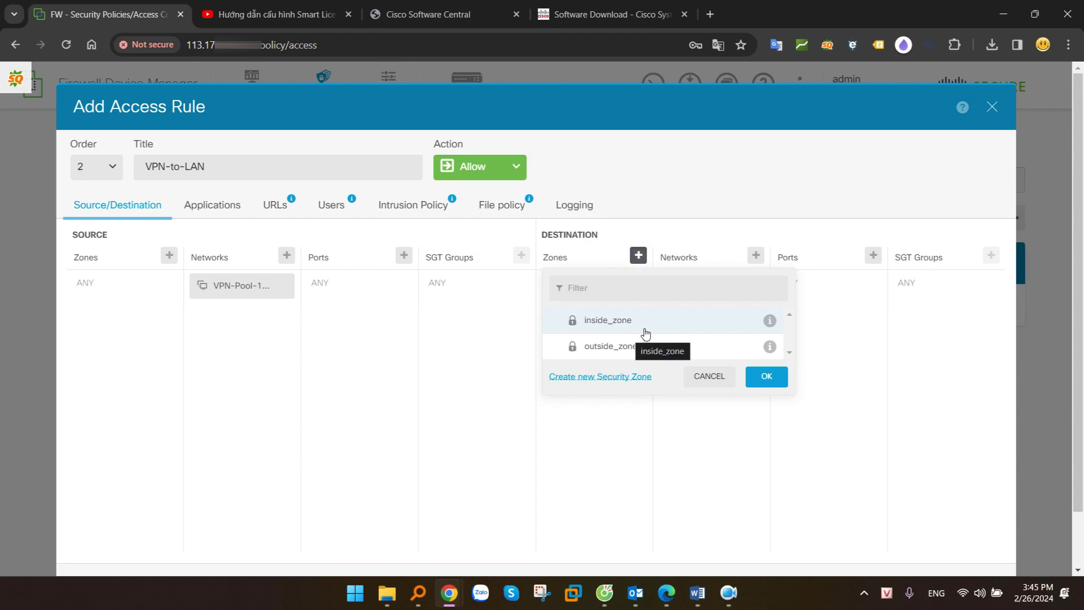
left_click(608, 322)
left_click(767, 377)
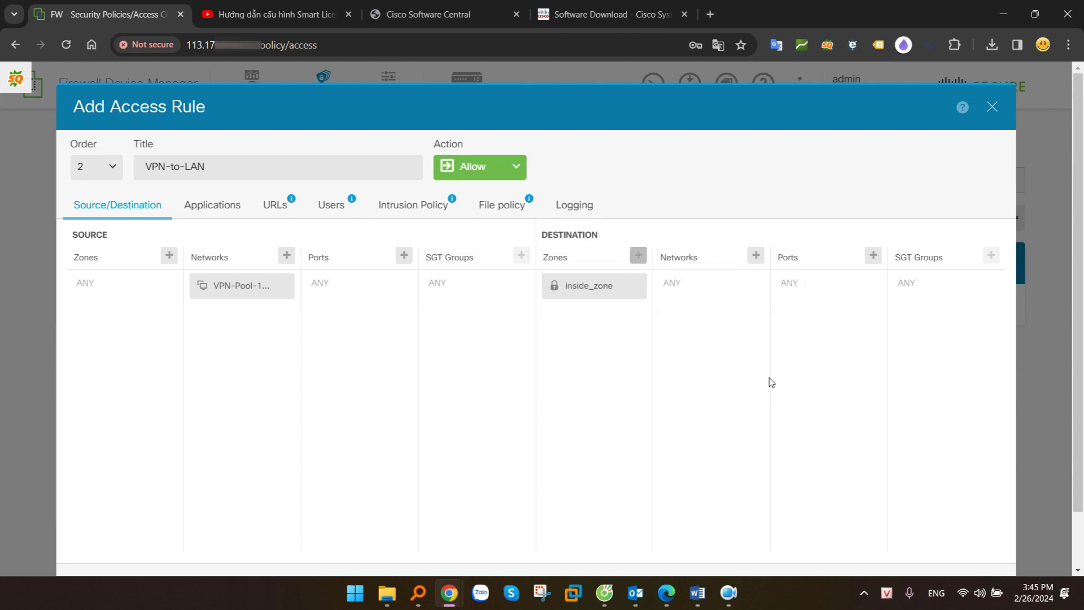
left_click(757, 255)
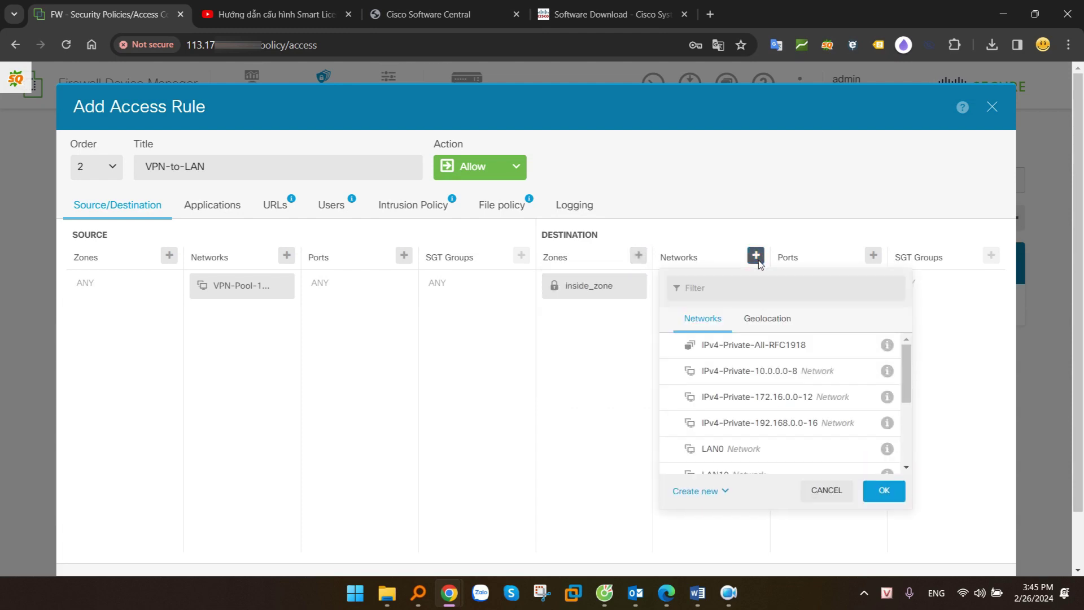
scroll(762, 418, "down", 1)
left_click(733, 384)
left_click(734, 403)
left_click(740, 430)
left_click(885, 491)
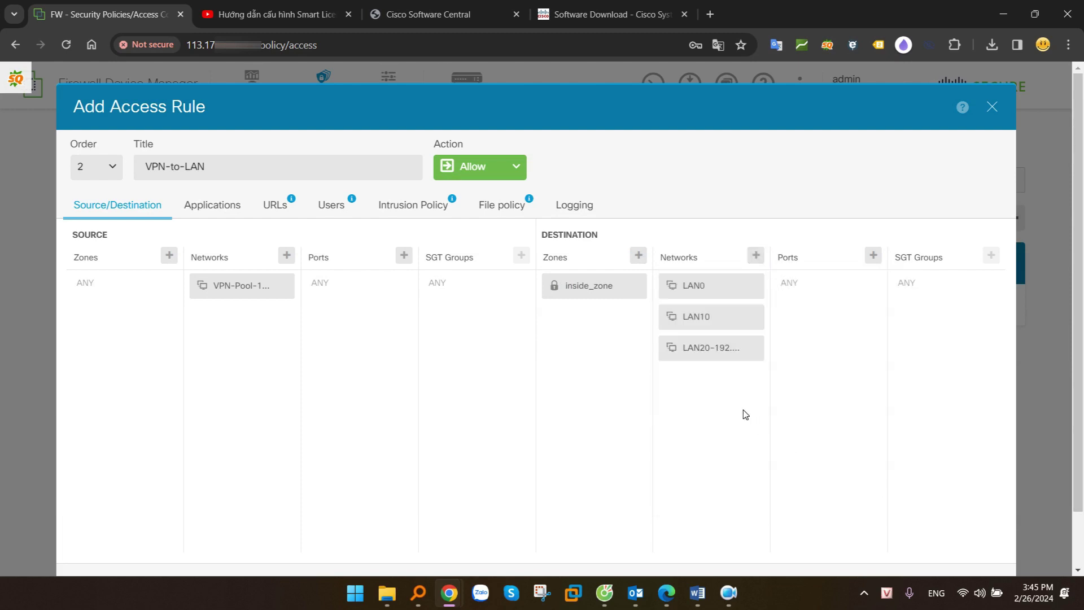
scroll(745, 415, "down", 1)
left_click(980, 528)
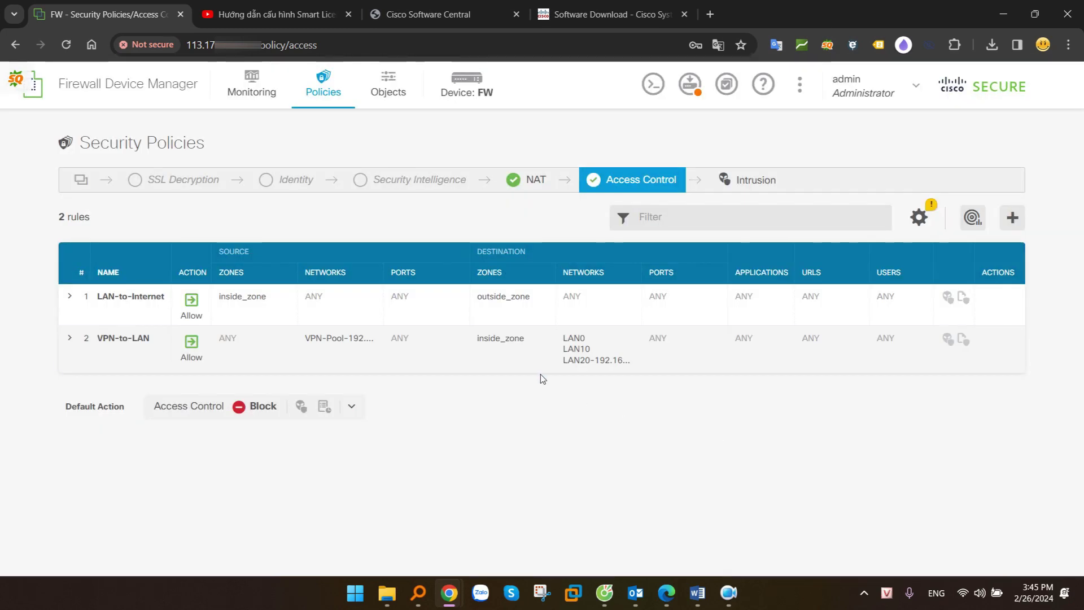
left_click(1012, 218)
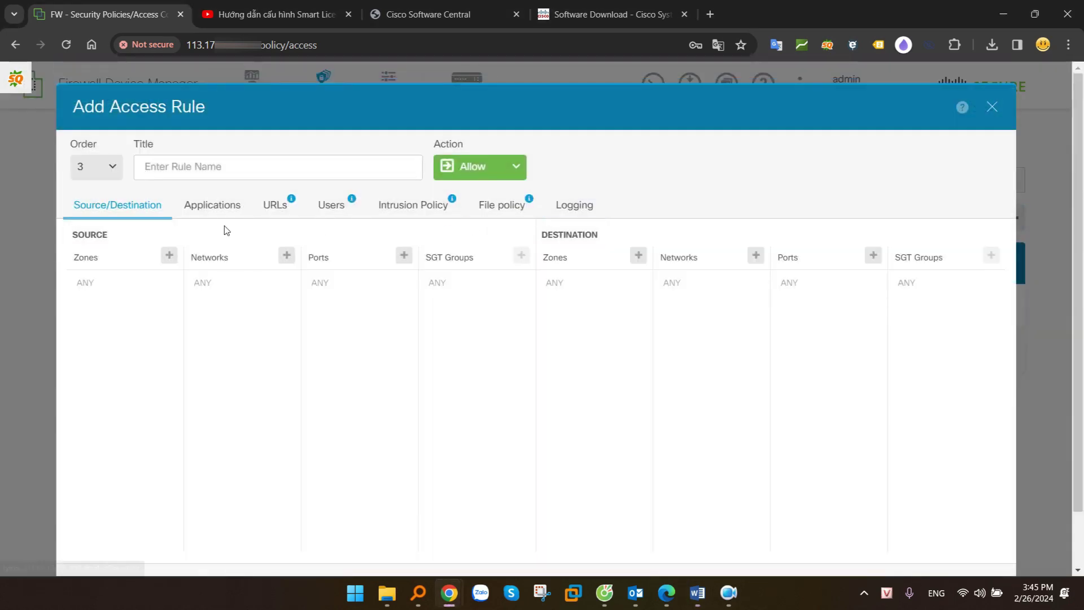
left_click(231, 169)
type("LAN")
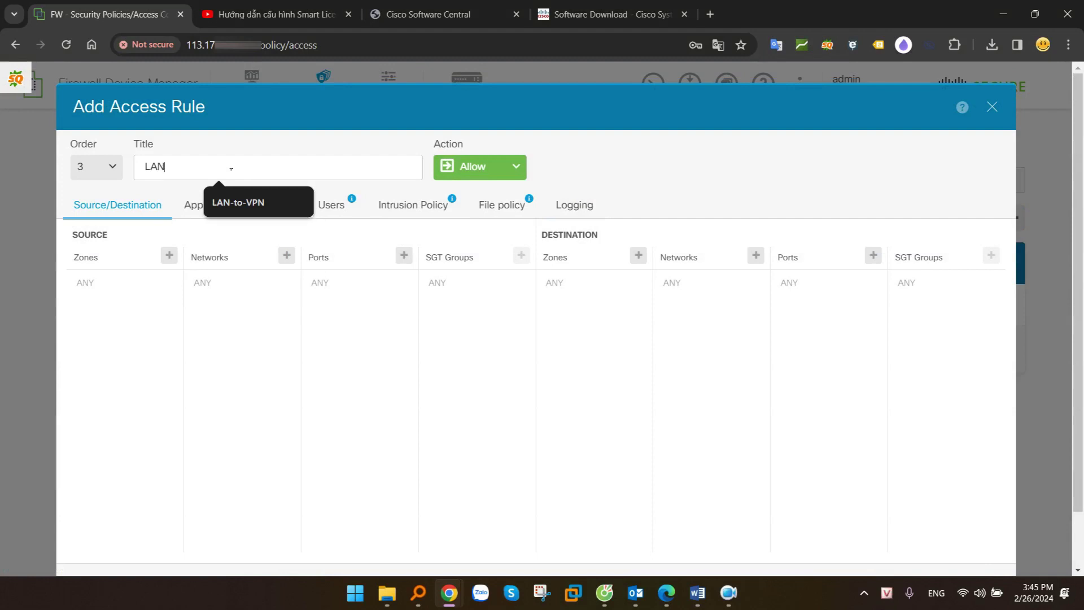
type("-to-VPN")
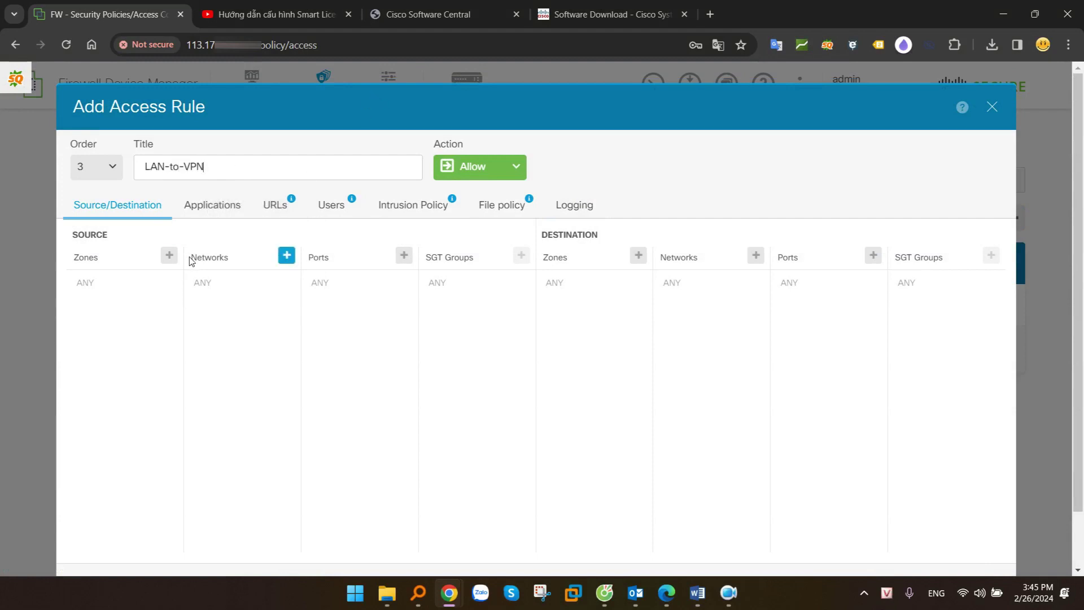
left_click(169, 255)
left_click(175, 330)
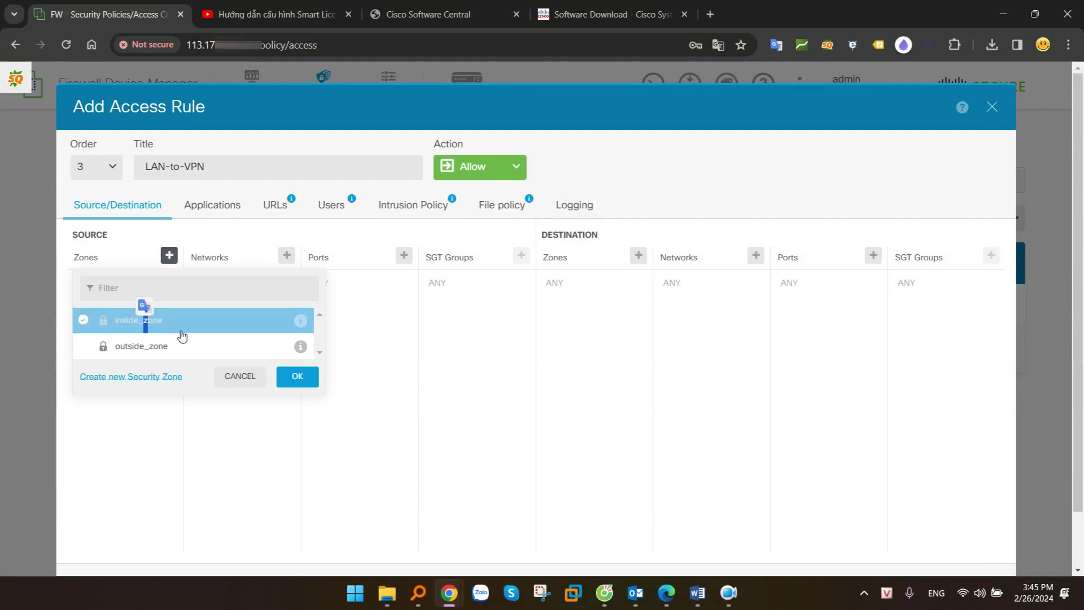
left_click(294, 375)
left_click(288, 257)
scroll(288, 421, "down", 2)
left_click(267, 389)
left_click(268, 404)
left_click(270, 429)
left_click(414, 491)
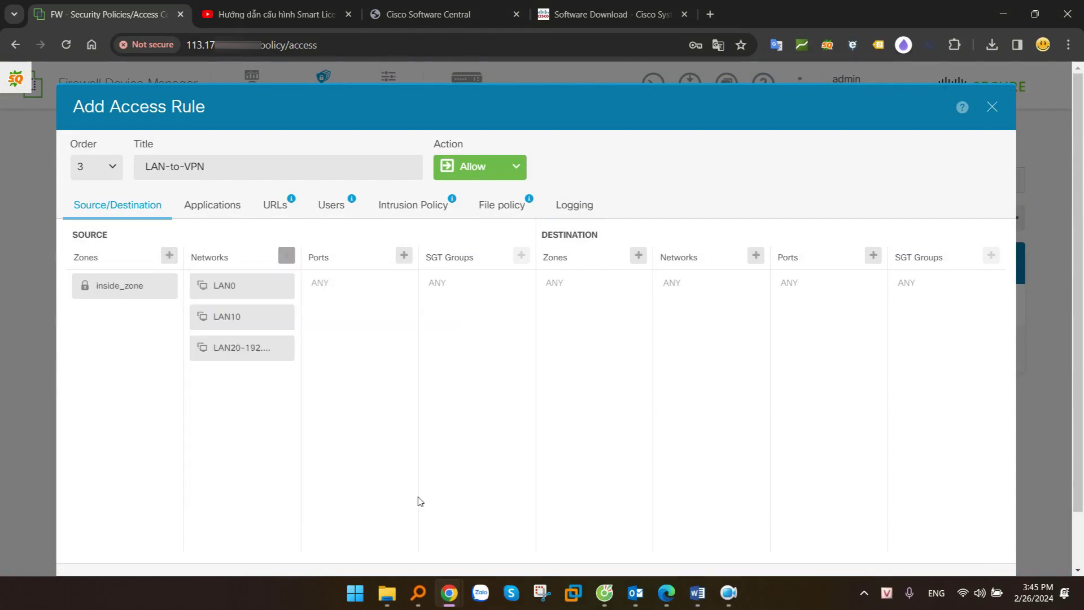
left_click(757, 256)
scroll(774, 407, "down", 2)
scroll(774, 427, "down", 2)
left_click(770, 406)
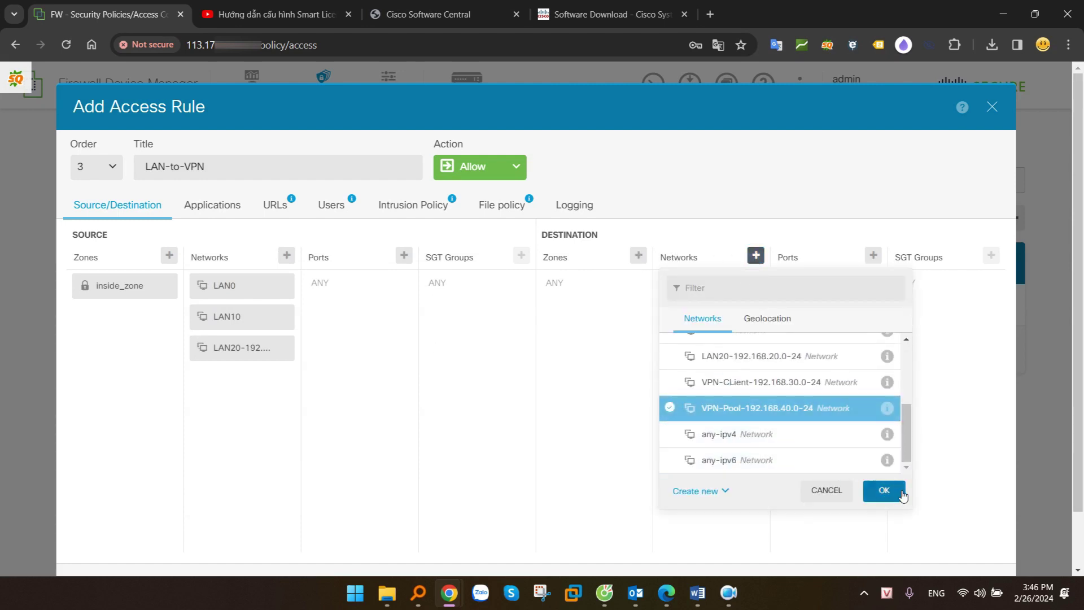
left_click(884, 491)
scroll(739, 374, "down", 2)
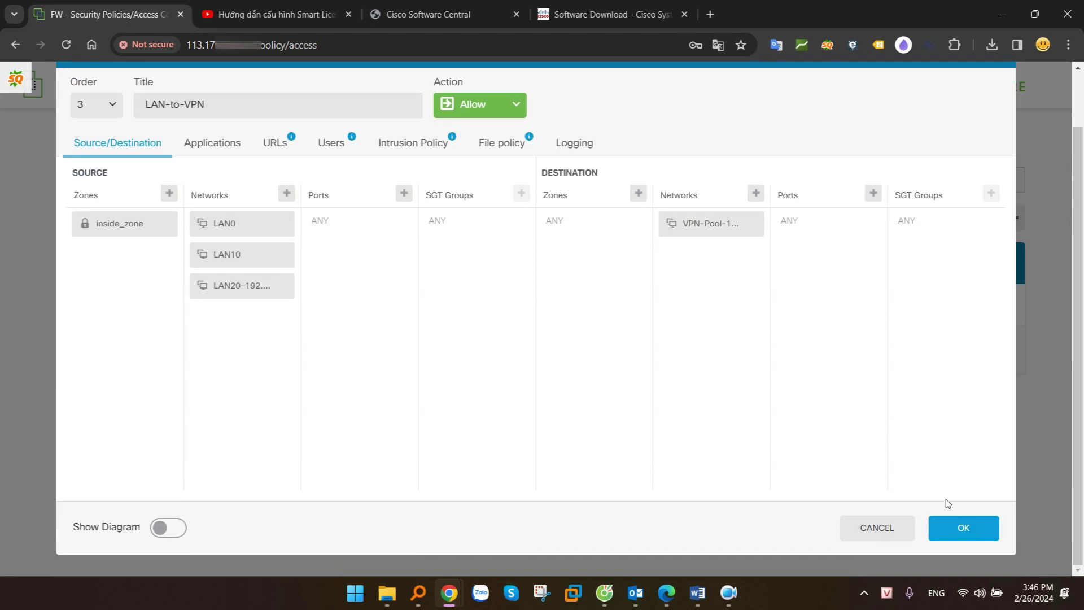
left_click(943, 524)
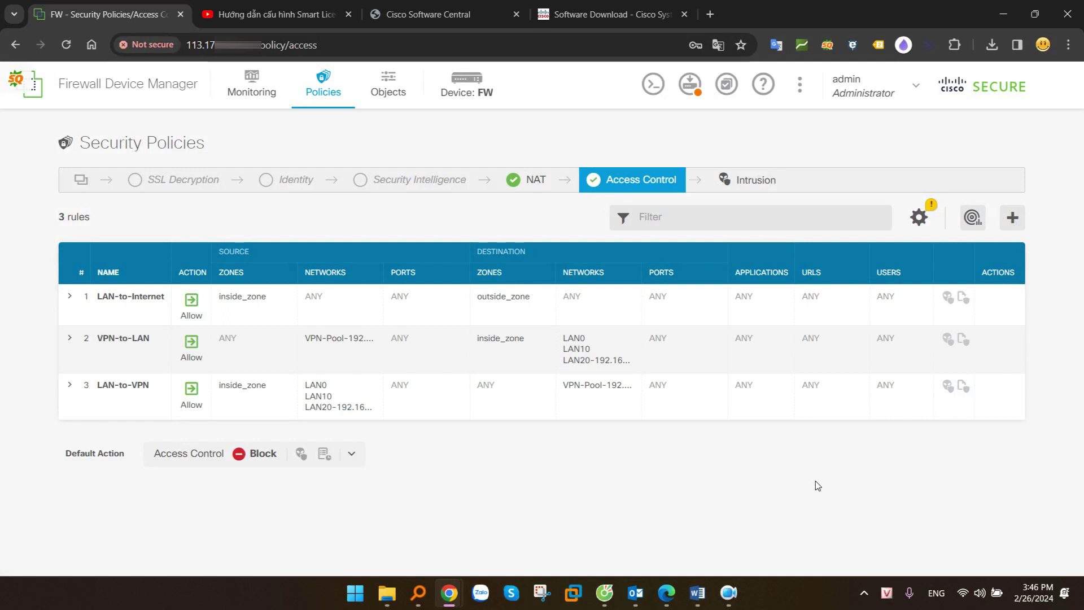
key("alt+Tab")
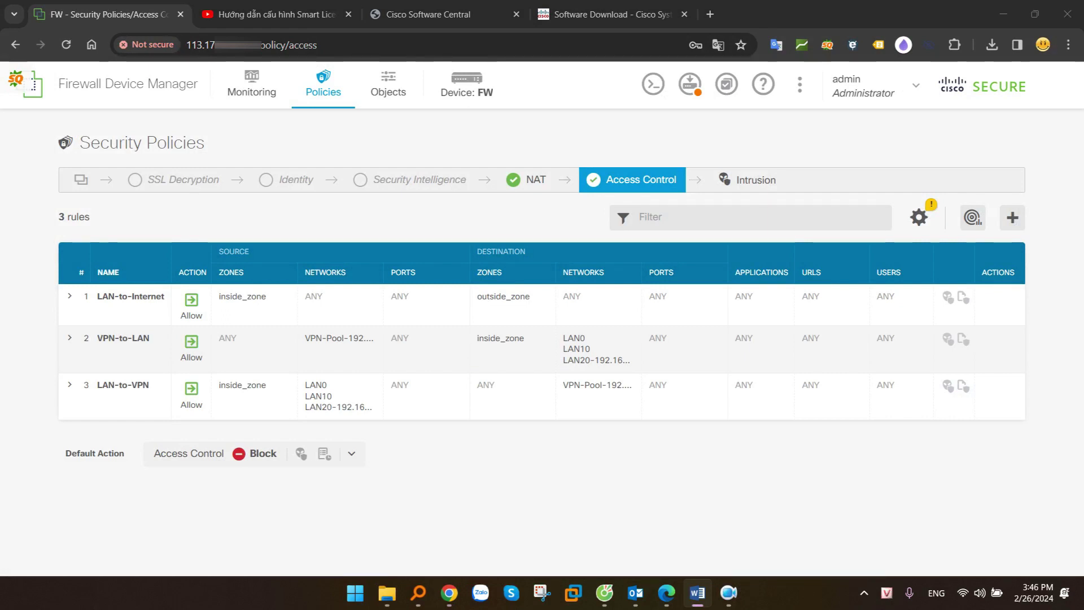
left_click(832, 384)
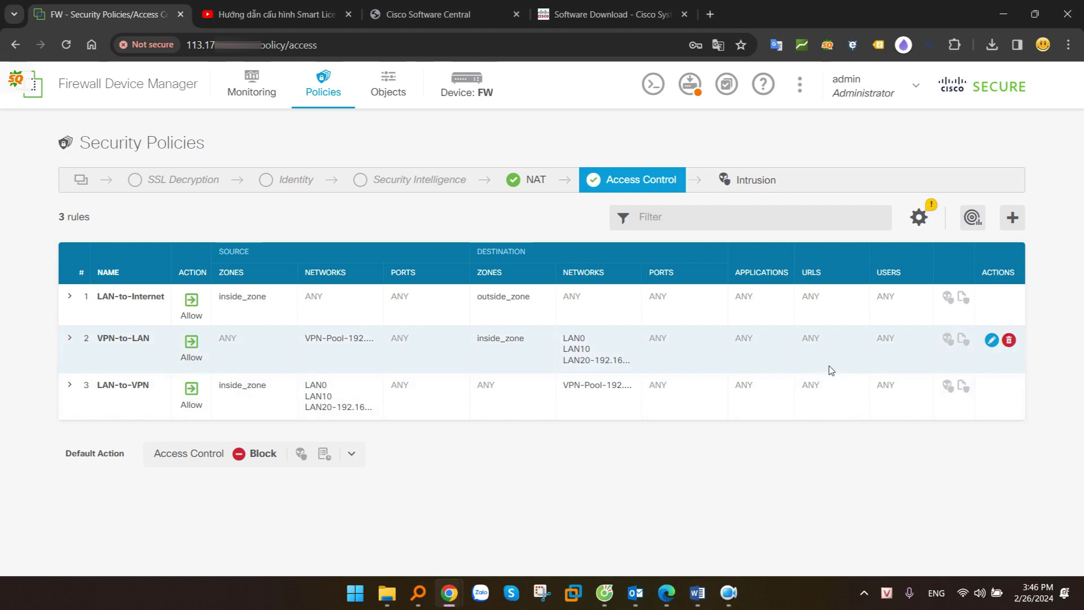
Start a new access rule titled VPN-to-Internet with VPN-Pool as the source network
left_click(1013, 218)
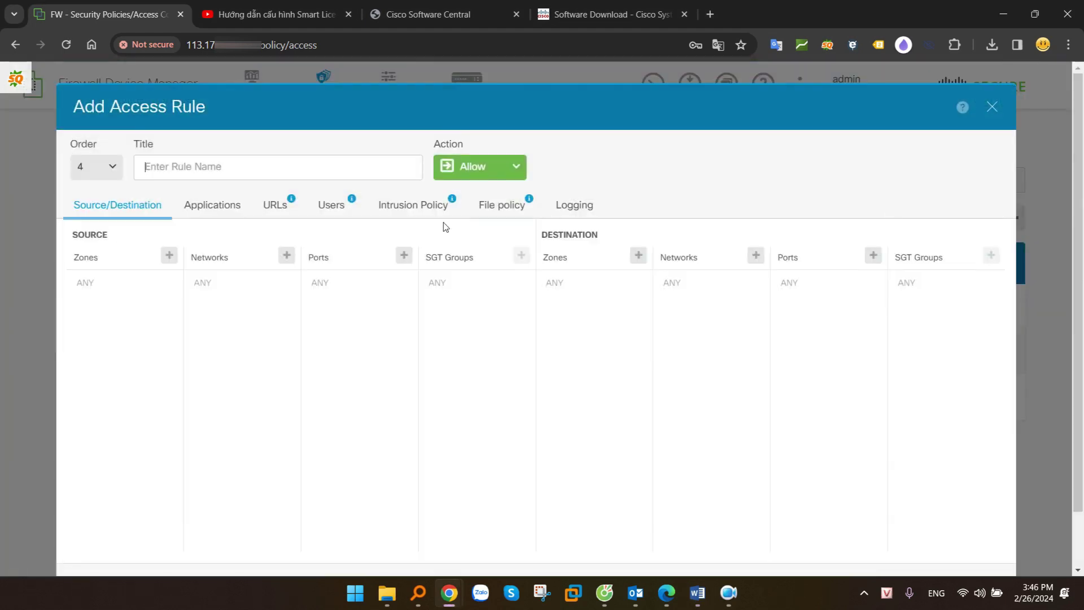
left_click(221, 168)
type("VP")
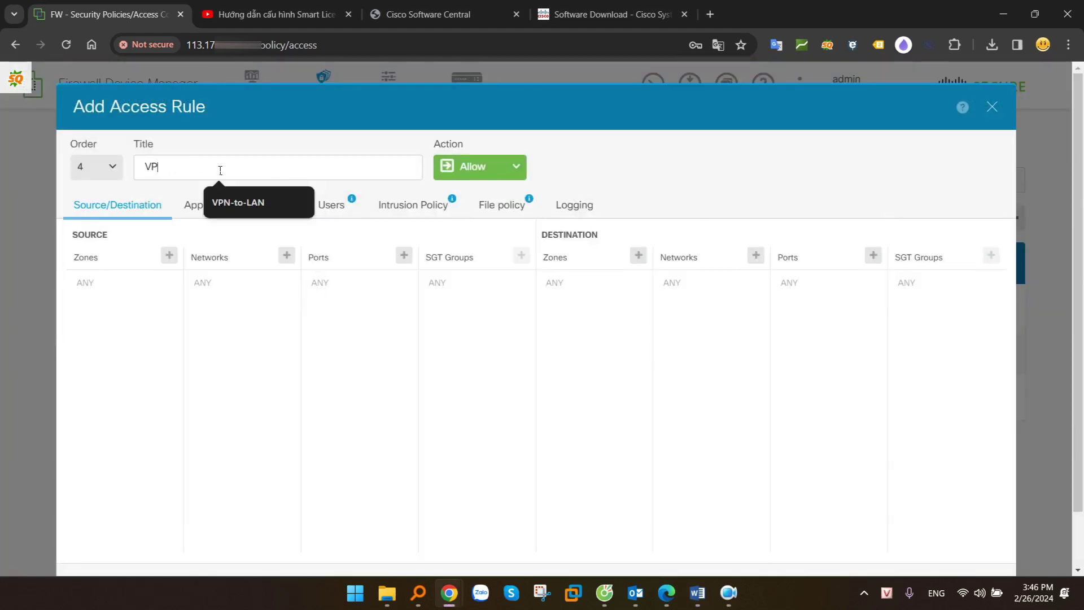
type("N-to-Internet")
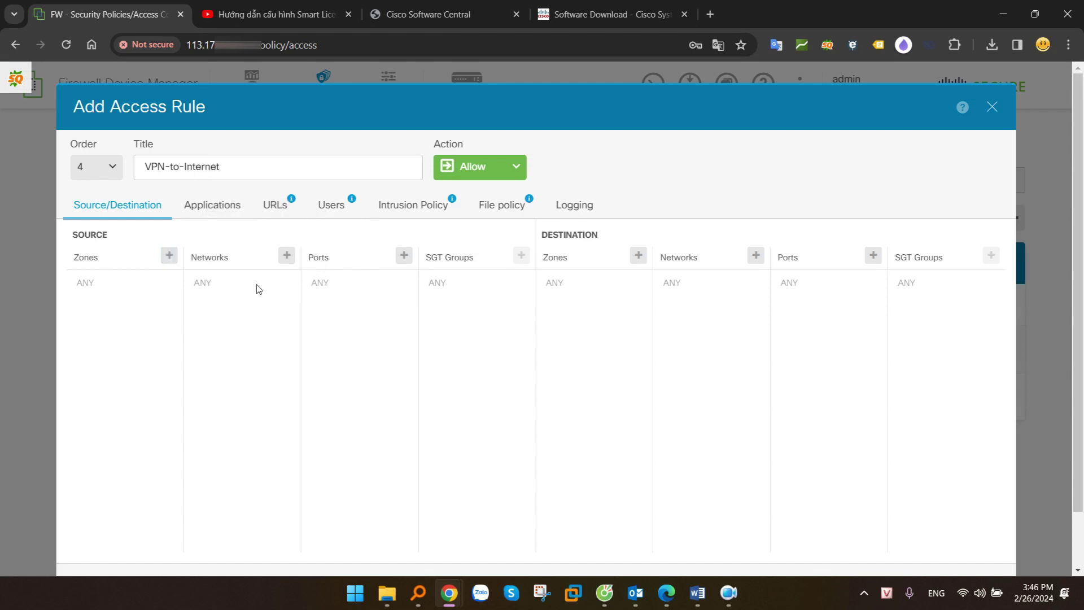
left_click(286, 255)
scroll(317, 411, "down", 3)
scroll(317, 411, "down", 1)
left_click(284, 414)
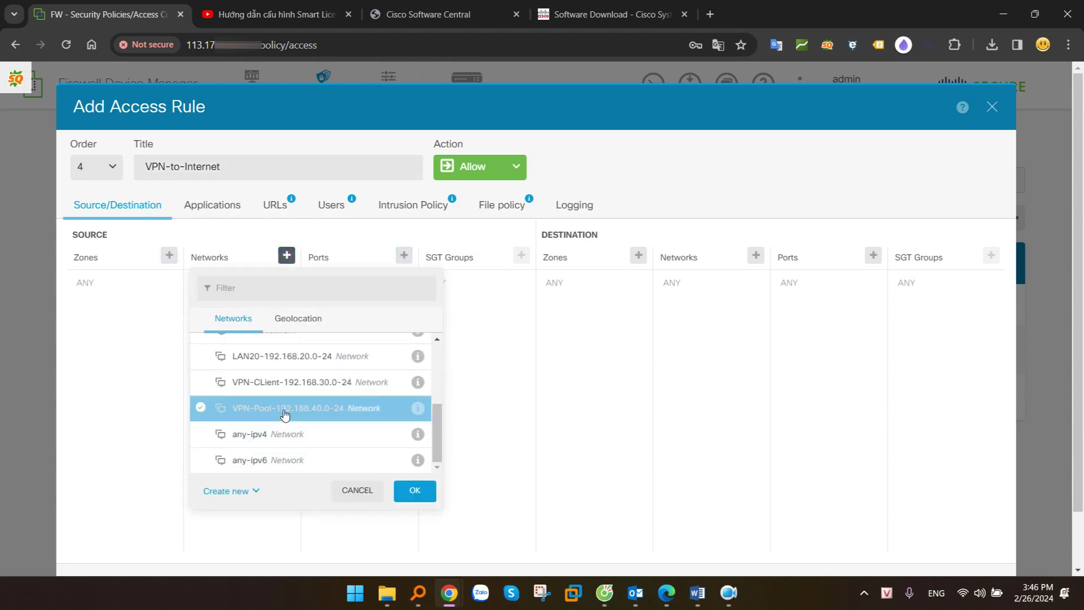
left_click(415, 490)
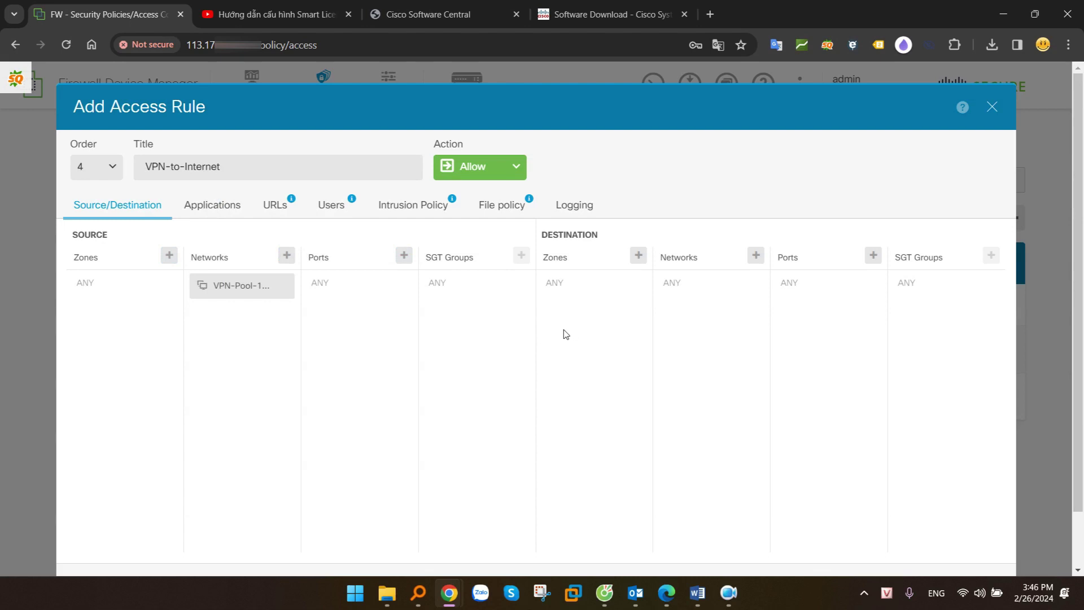
Set the destination zone to outside_zone and save the VPN-to-Internet rule
left_click(638, 255)
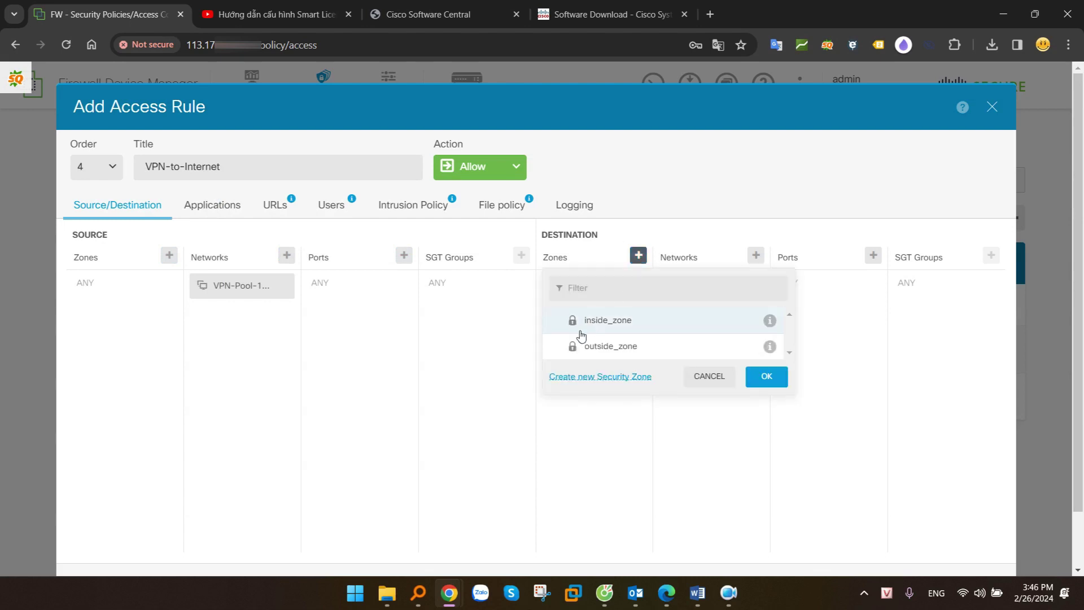
left_click(611, 346)
left_click(767, 376)
scroll(774, 390, "down", 1)
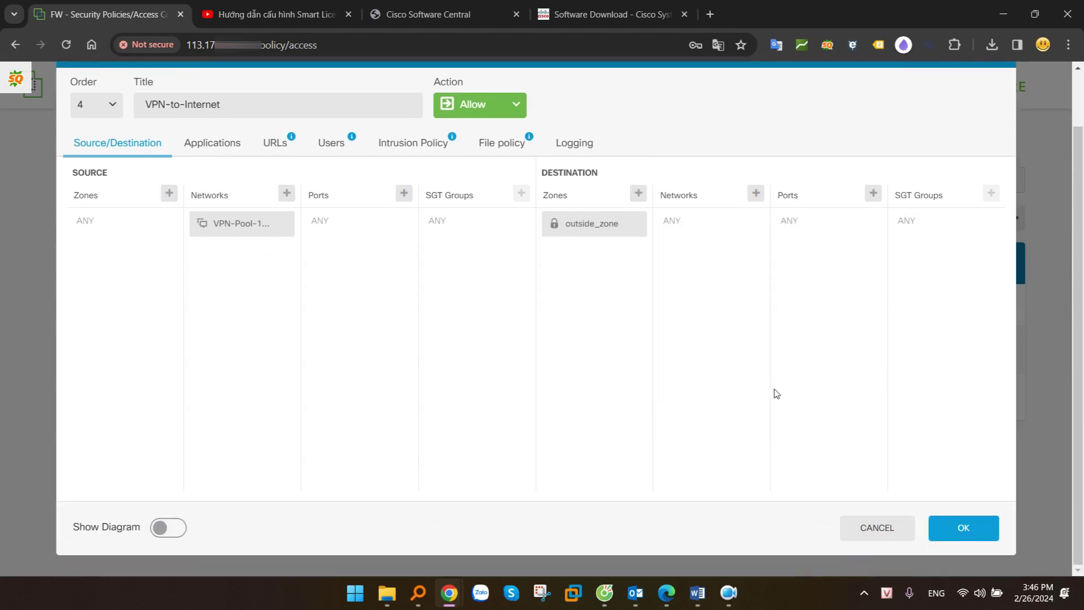
left_click(967, 527)
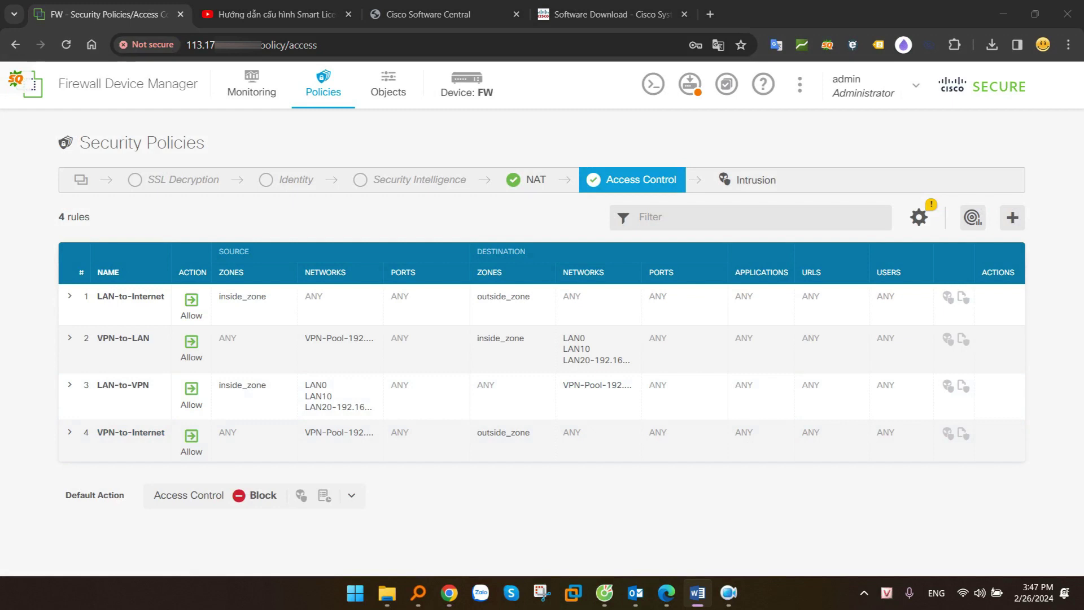
left_click(333, 86)
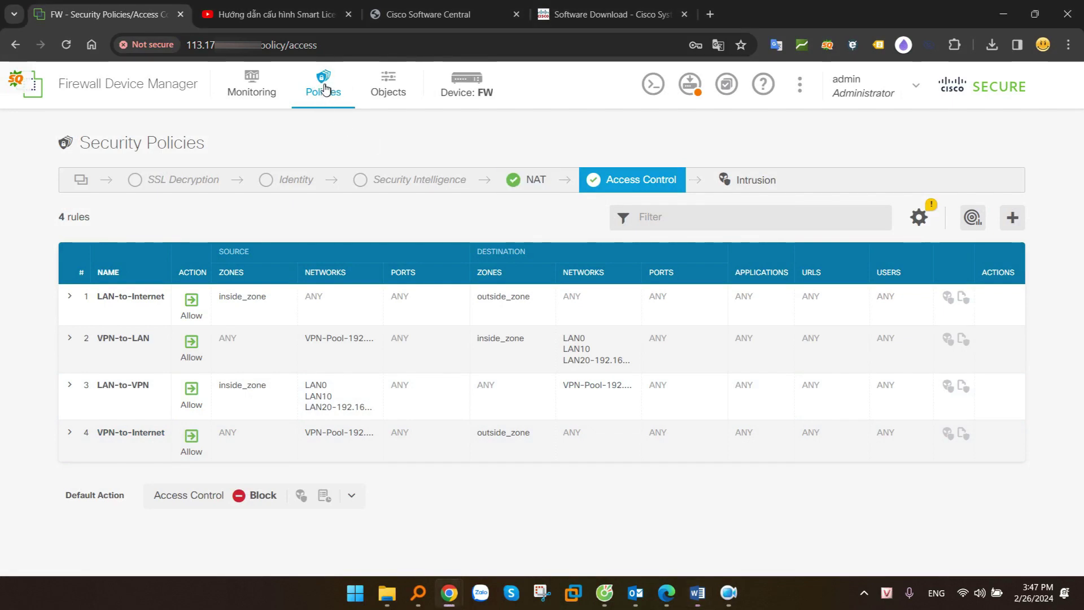
left_click(529, 183)
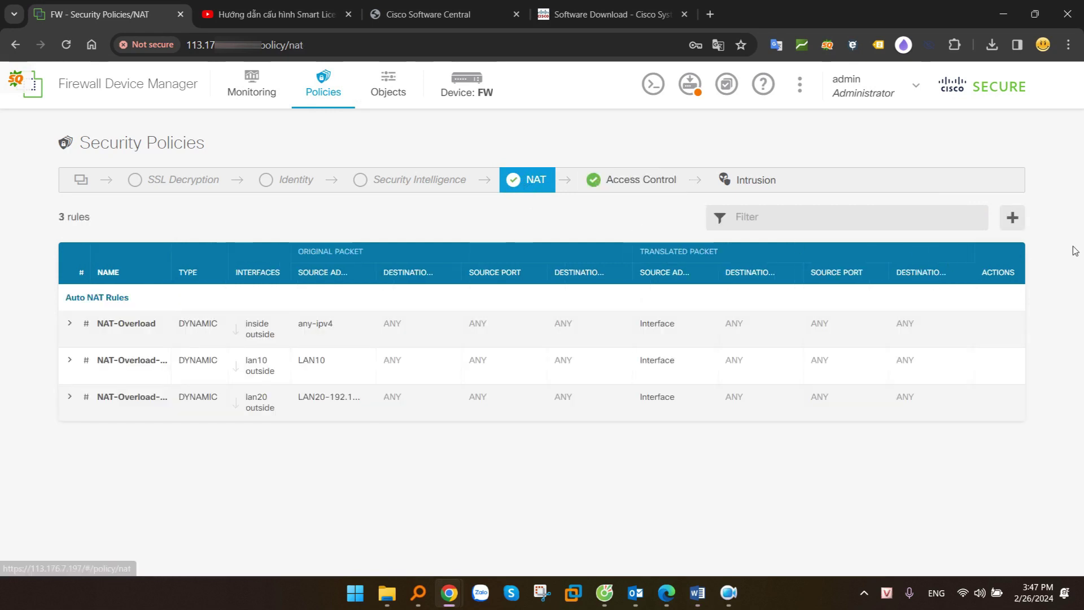
Start a new NAT rule titled NAT-VPN as a Dynamic Auto NAT rule
left_click(1014, 217)
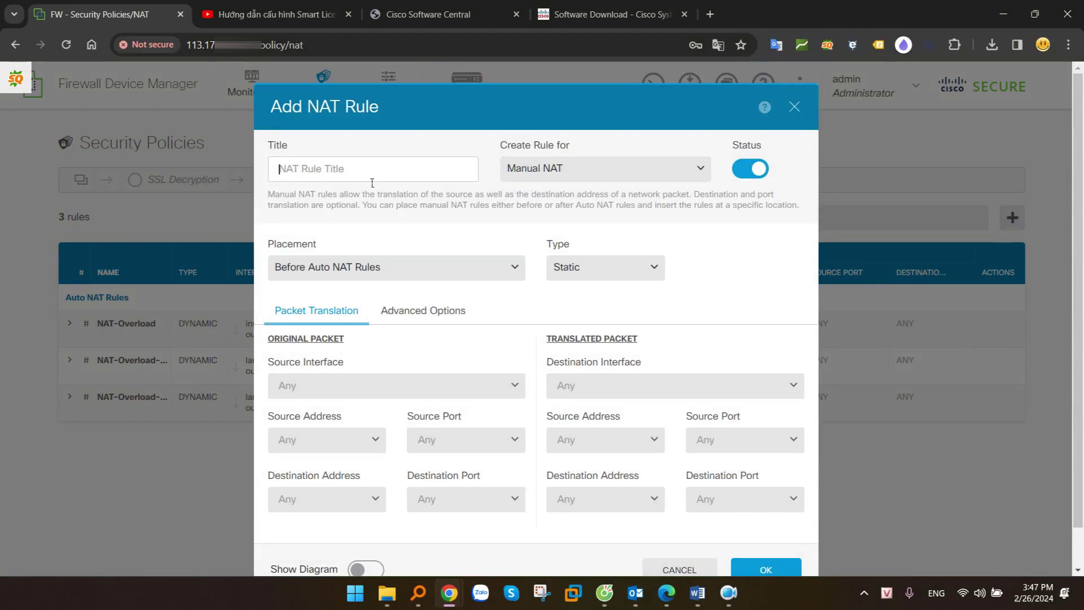
left_click(340, 171)
type("NAT-VPN")
left_click(584, 175)
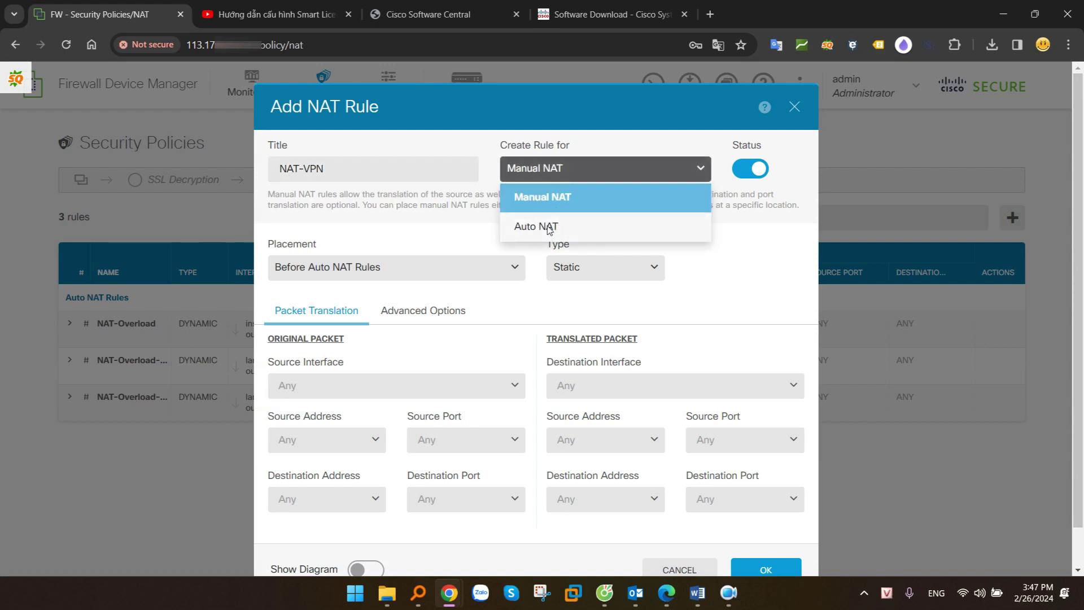
left_click(531, 226)
left_click(602, 270)
left_click(584, 327)
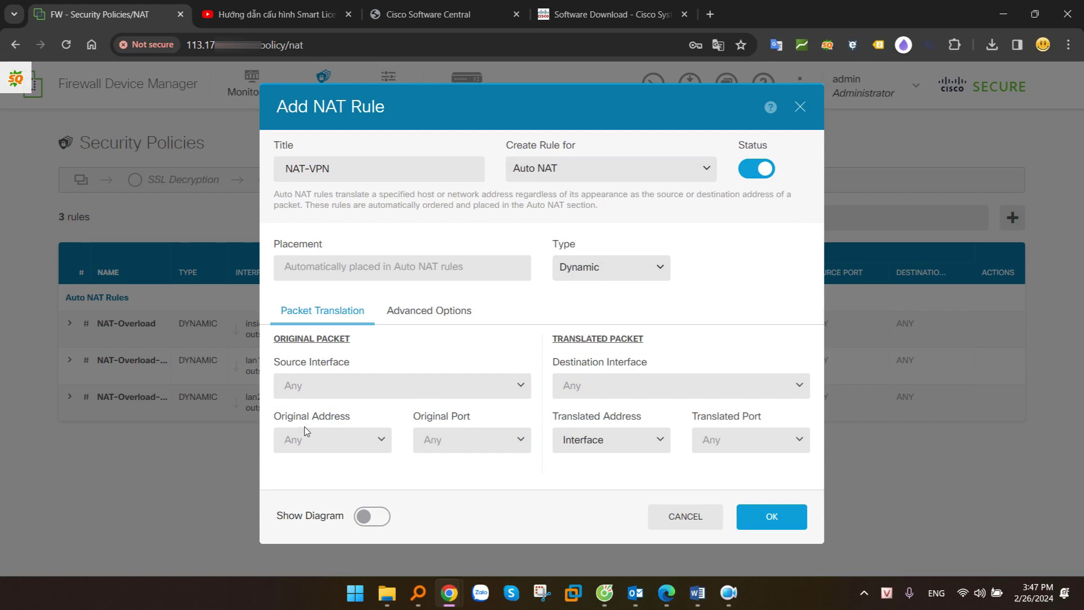
Translate original address VPN-Pool to the outside interface address, then review pending changes
left_click(328, 444)
scroll(415, 520, "down", 3)
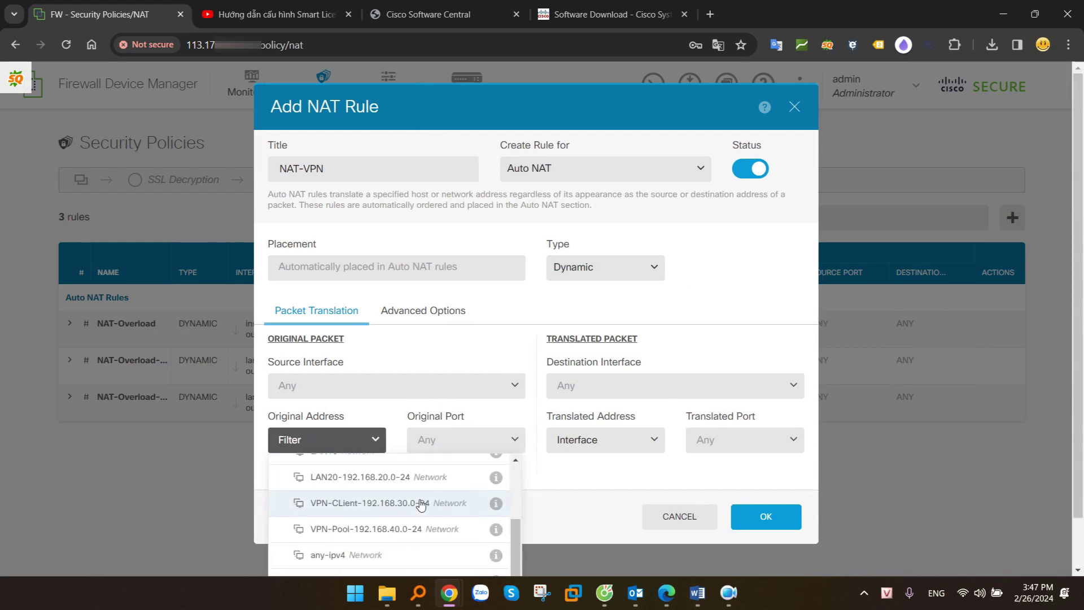
left_click(394, 536)
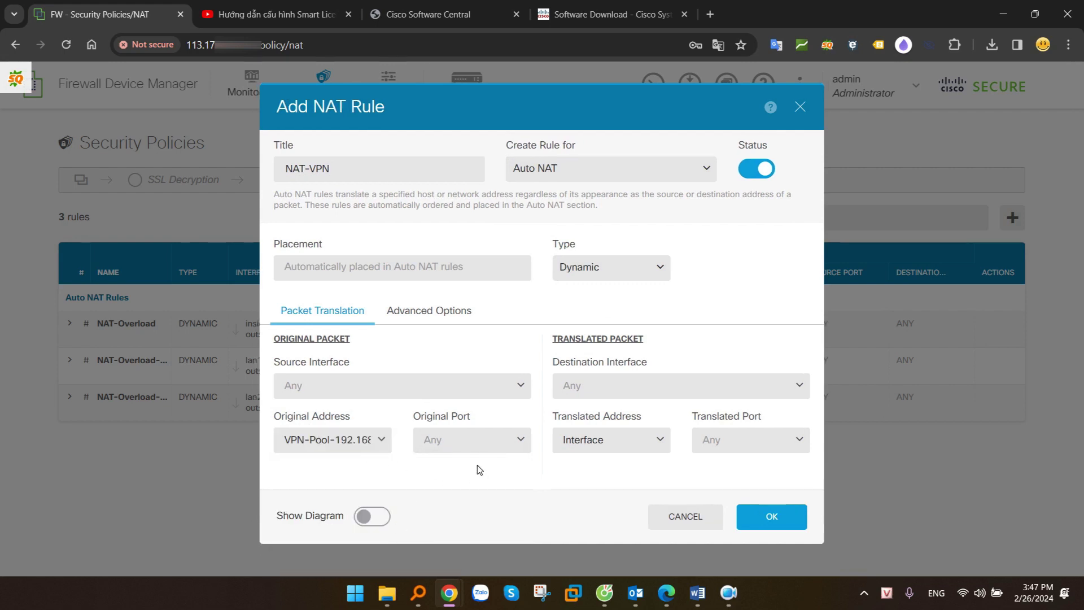
left_click(613, 390)
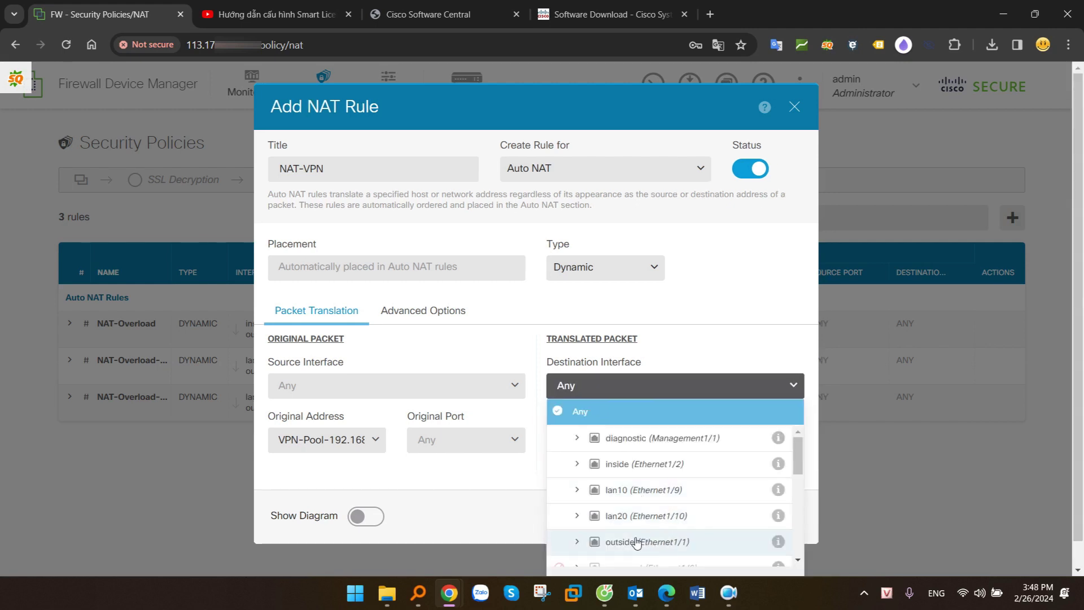
left_click(640, 544)
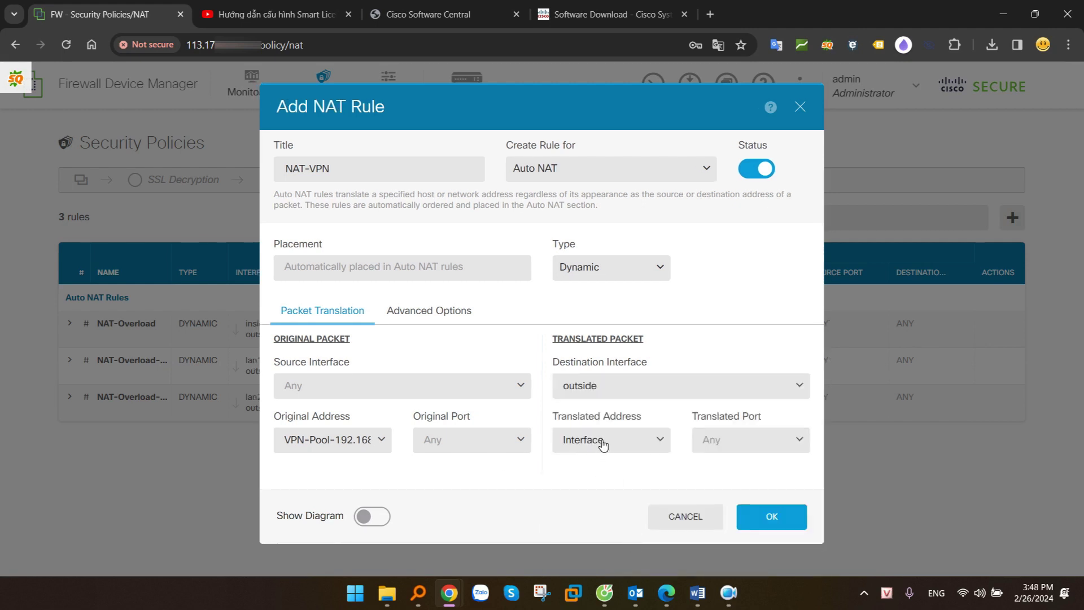
left_click(604, 446)
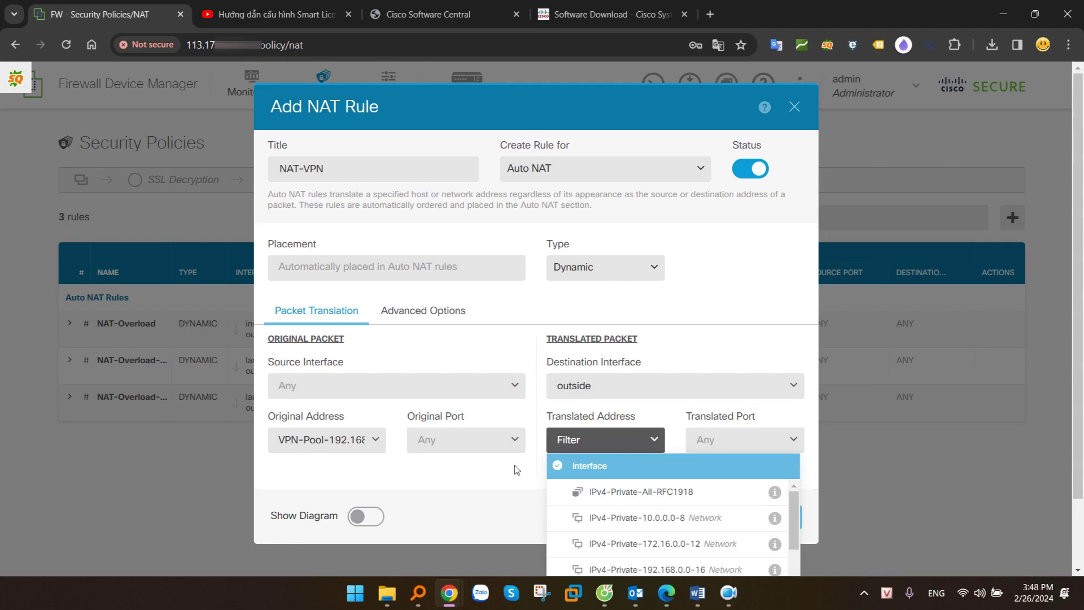
left_click(515, 486)
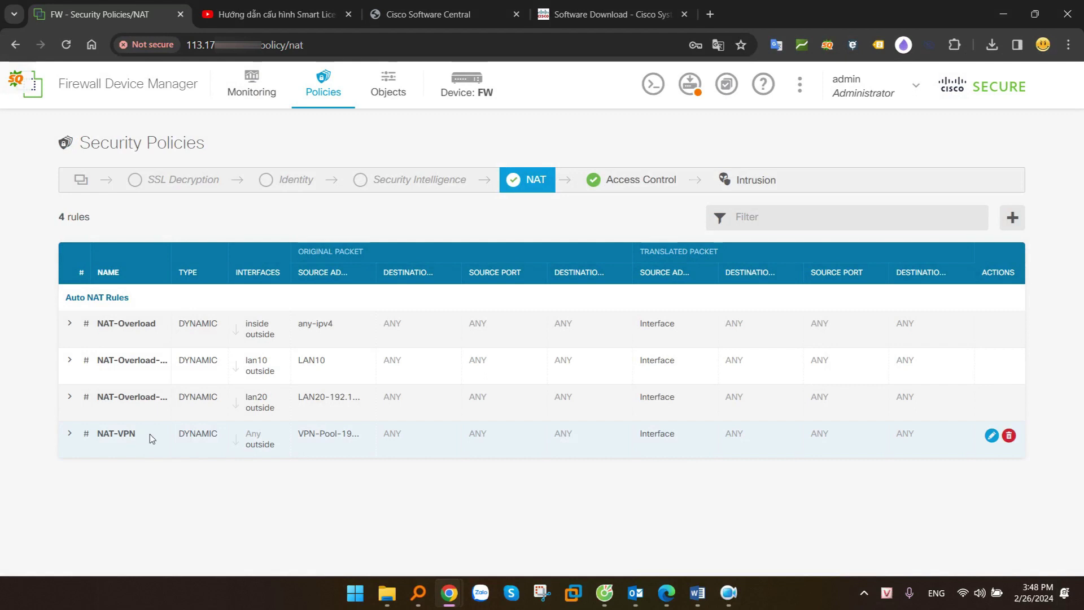
left_click_drag(151, 434, 98, 434)
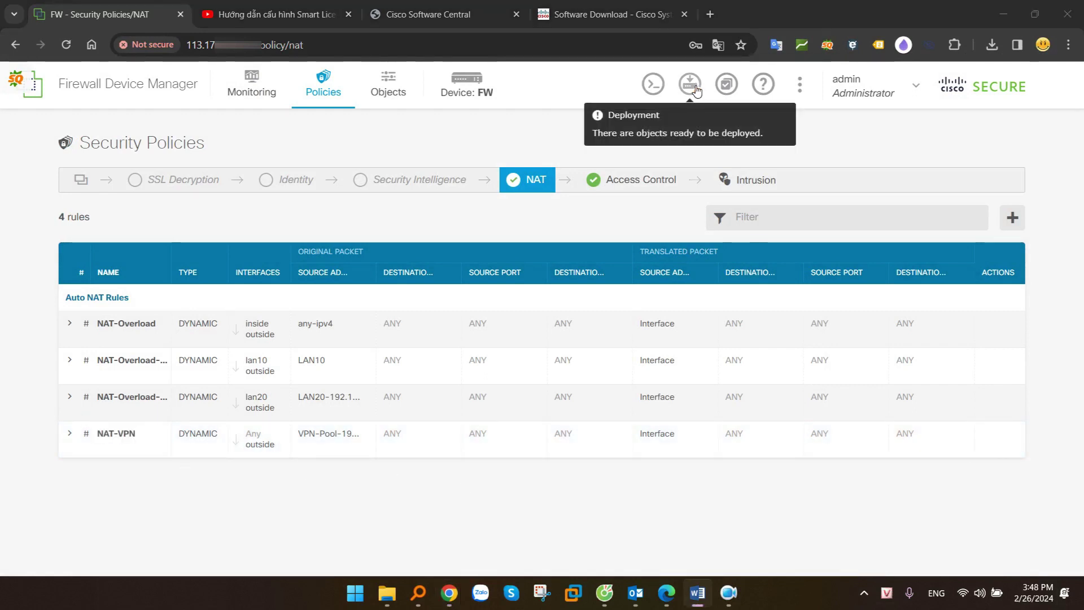
left_click(695, 87)
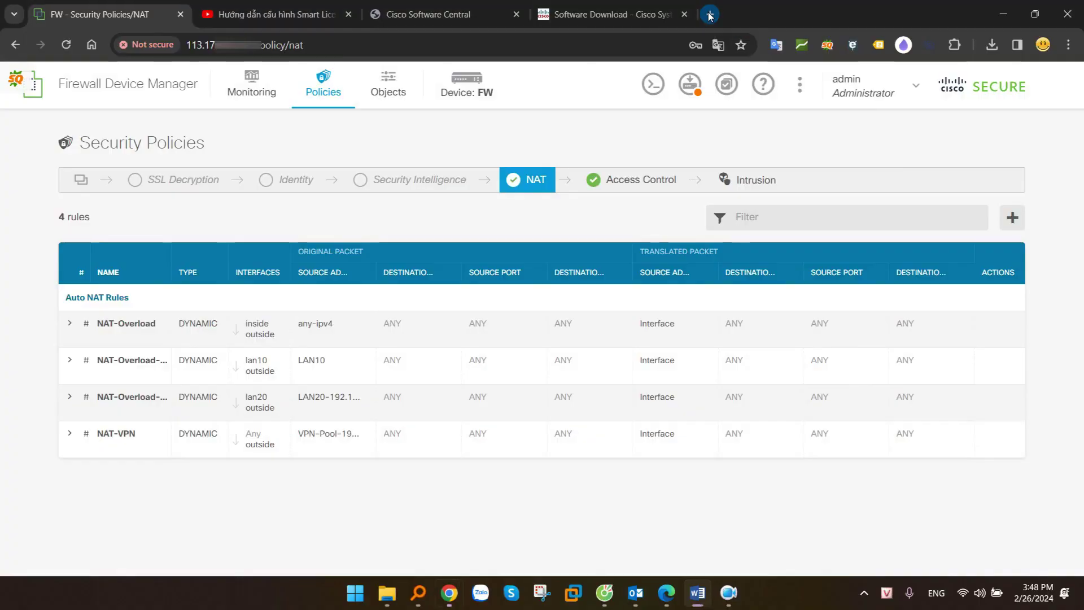
Open the firewall's VPN portal at its public IP on port 8443, past the certificate warning
left_click(710, 15)
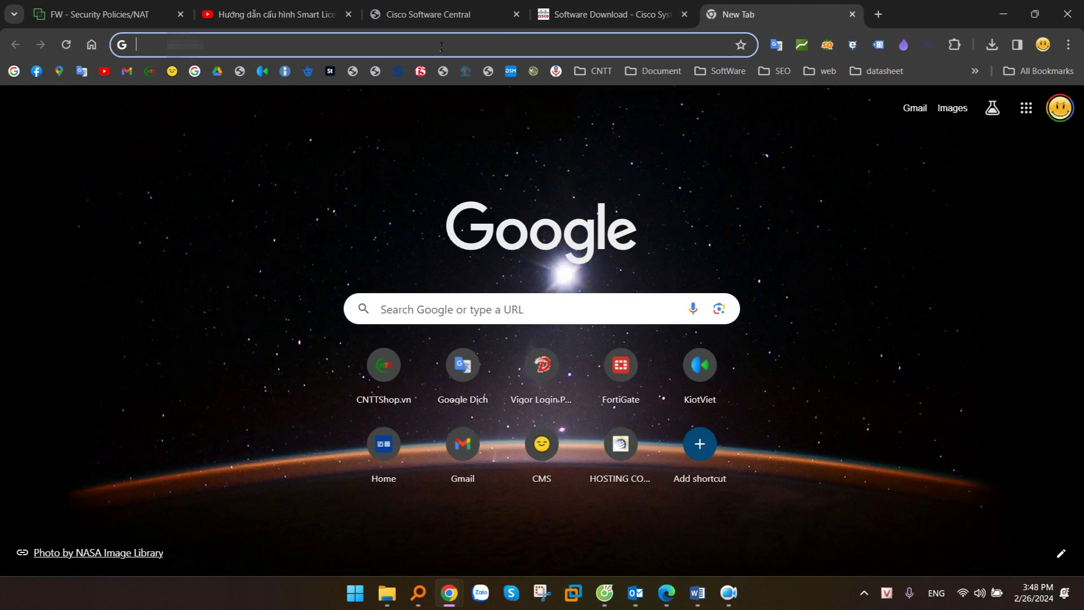
key("ctrl+v")
type(":")
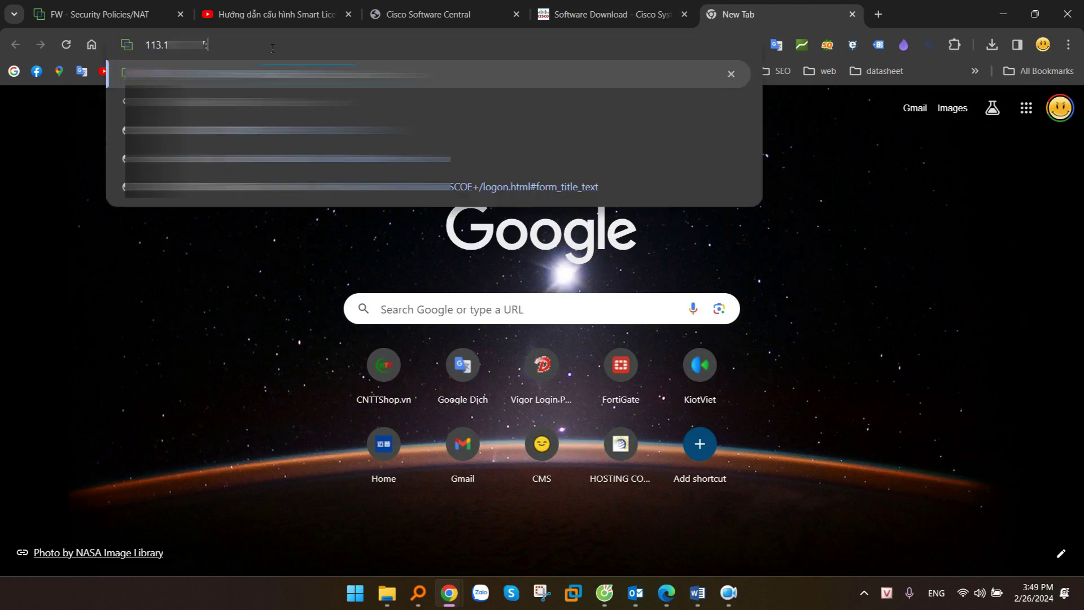
type("8443")
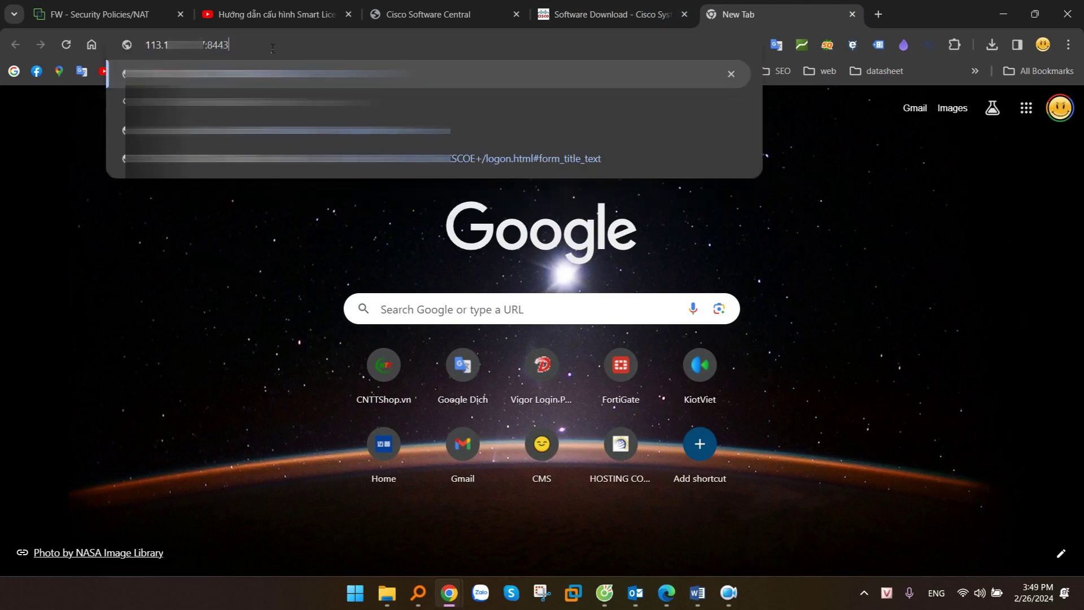
key("Return")
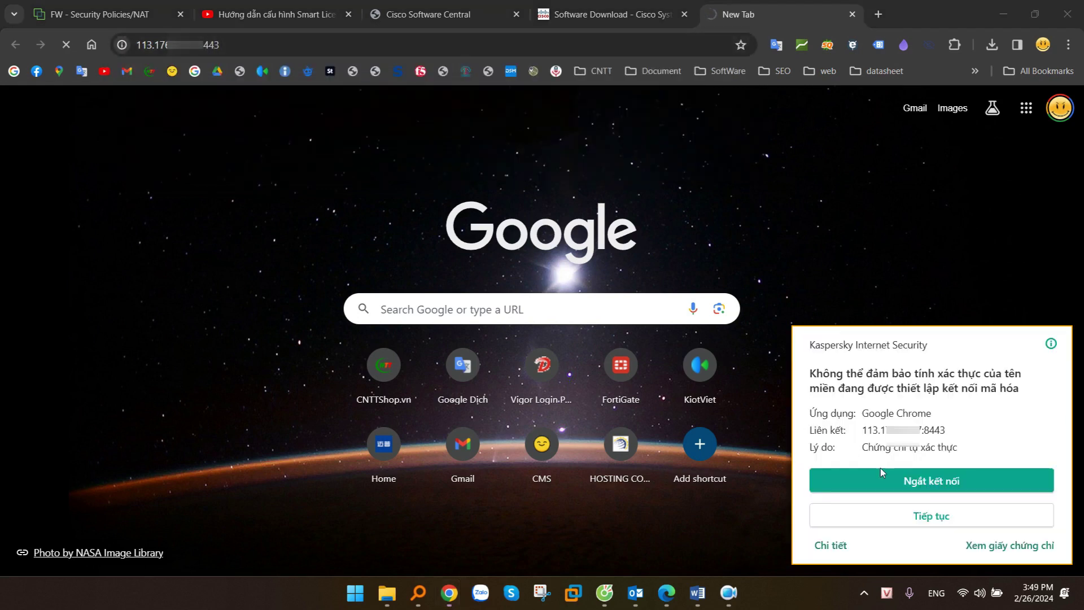
left_click(930, 516)
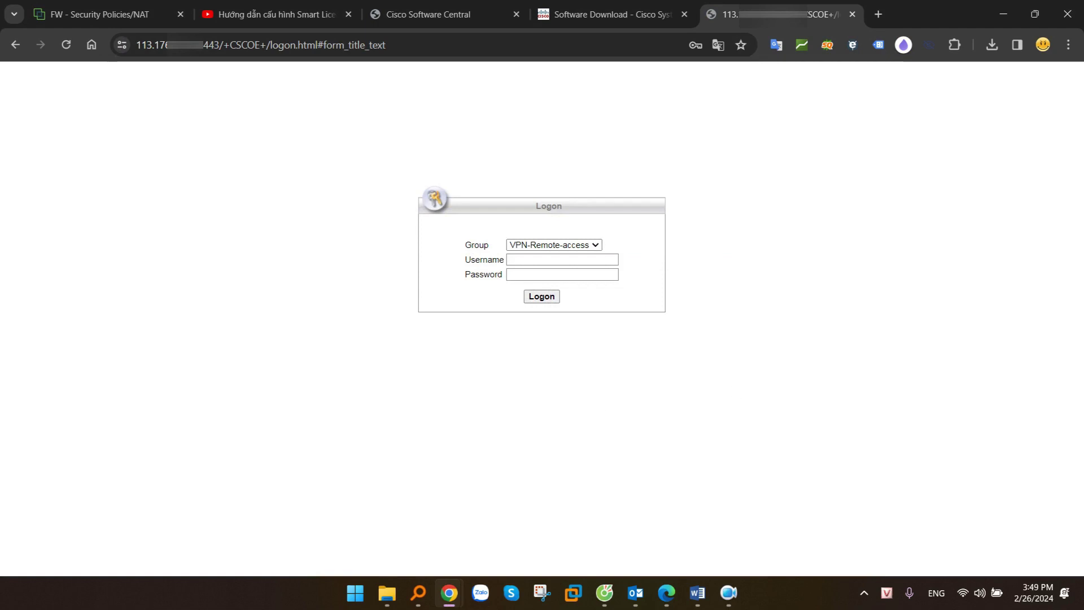
Log in to the portal with the VPN username and password
left_click(549, 264)
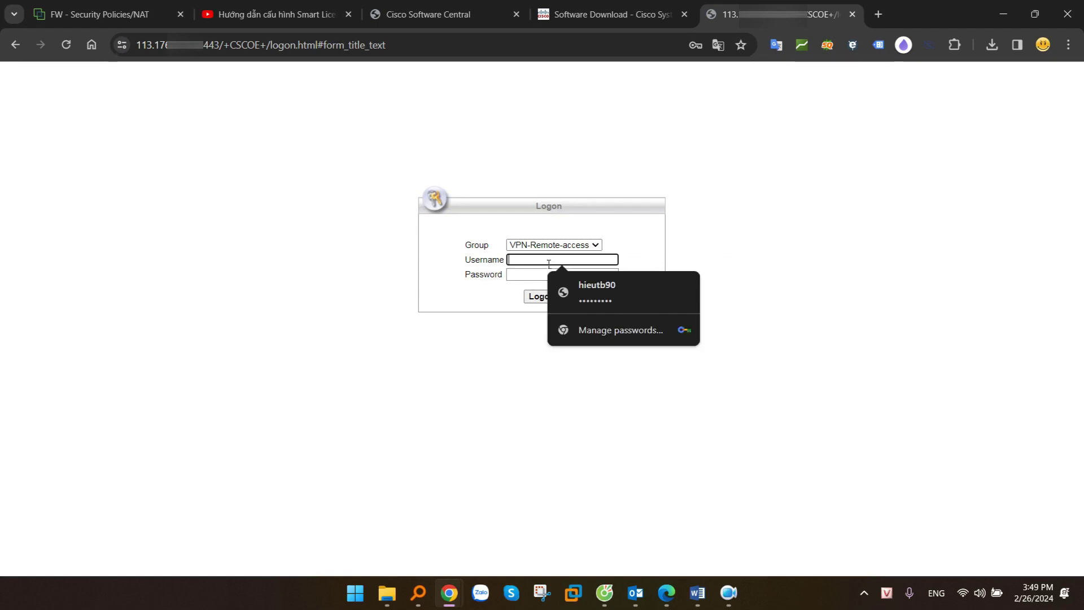
type("hieutb90")
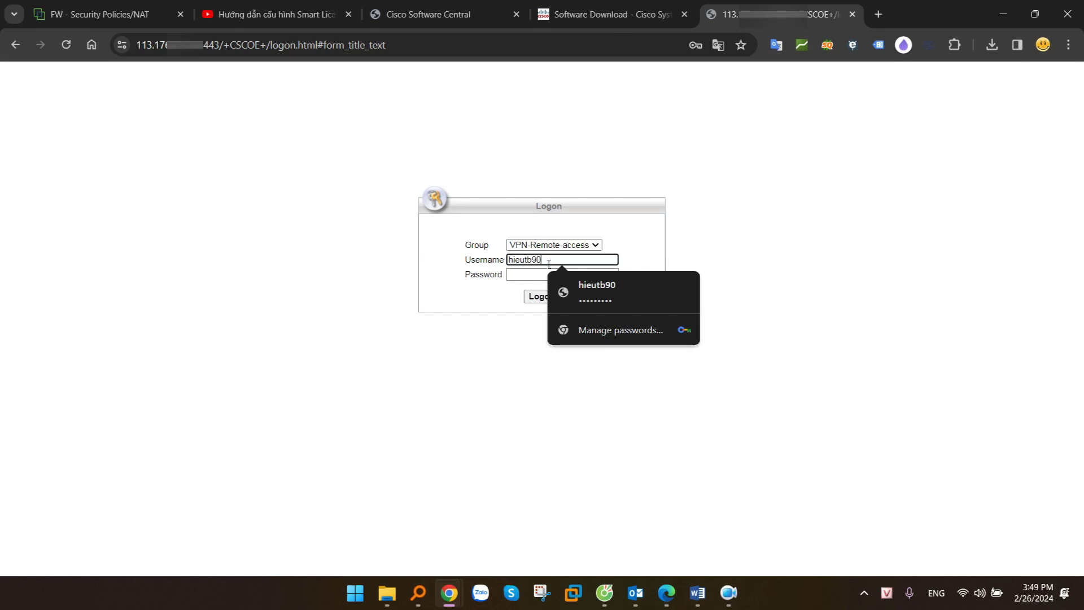
key("Tab")
type("••••••")
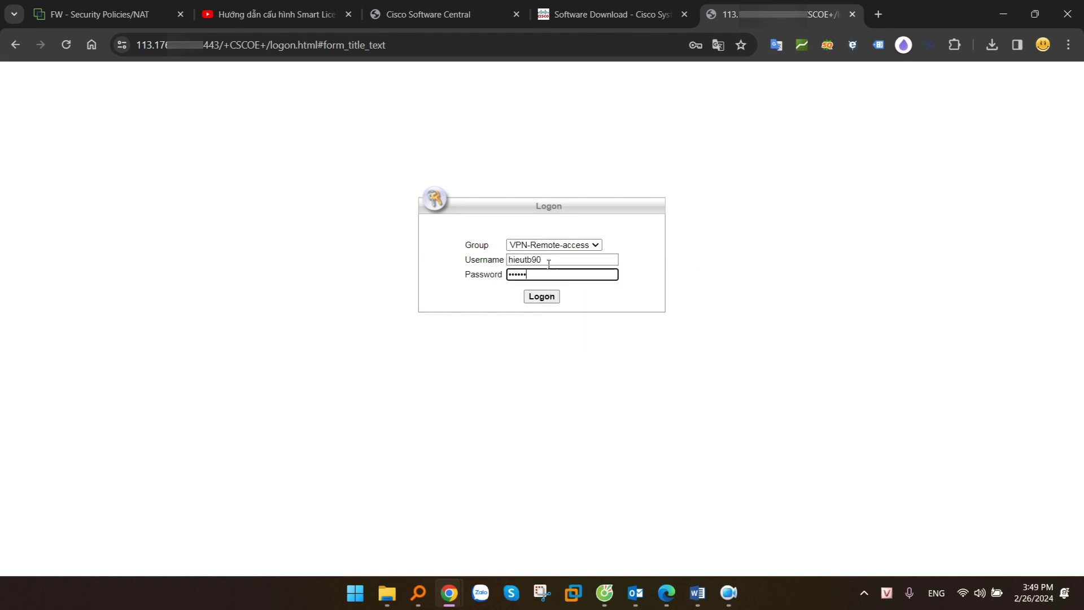
left_click(553, 299)
scroll(663, 318, "down", 3)
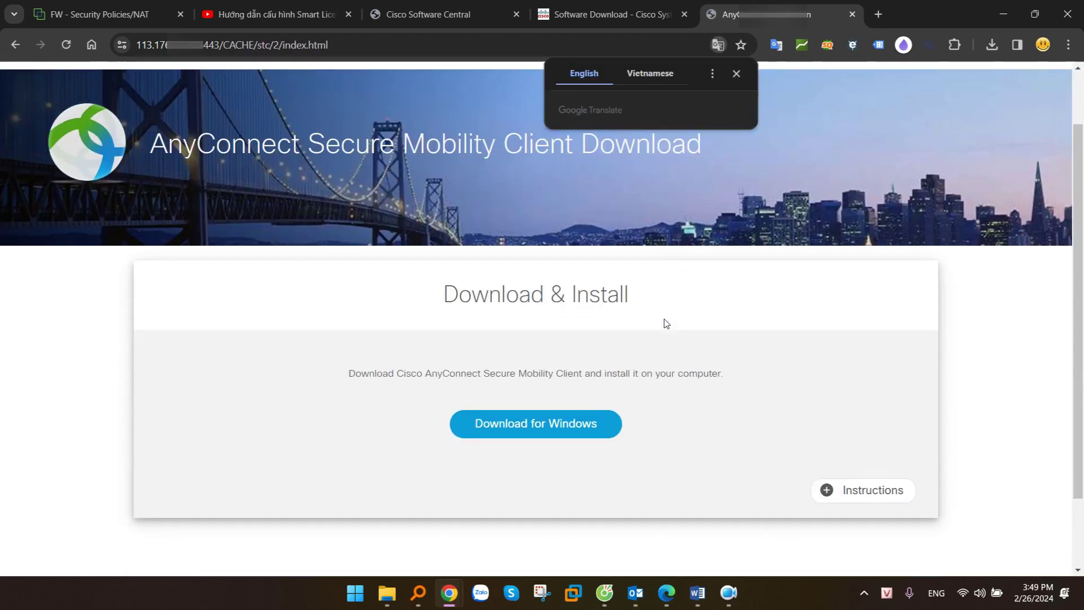
Download the AnyConnect Windows installer and save it to the Desktop
left_click_drag(441, 226, 641, 229)
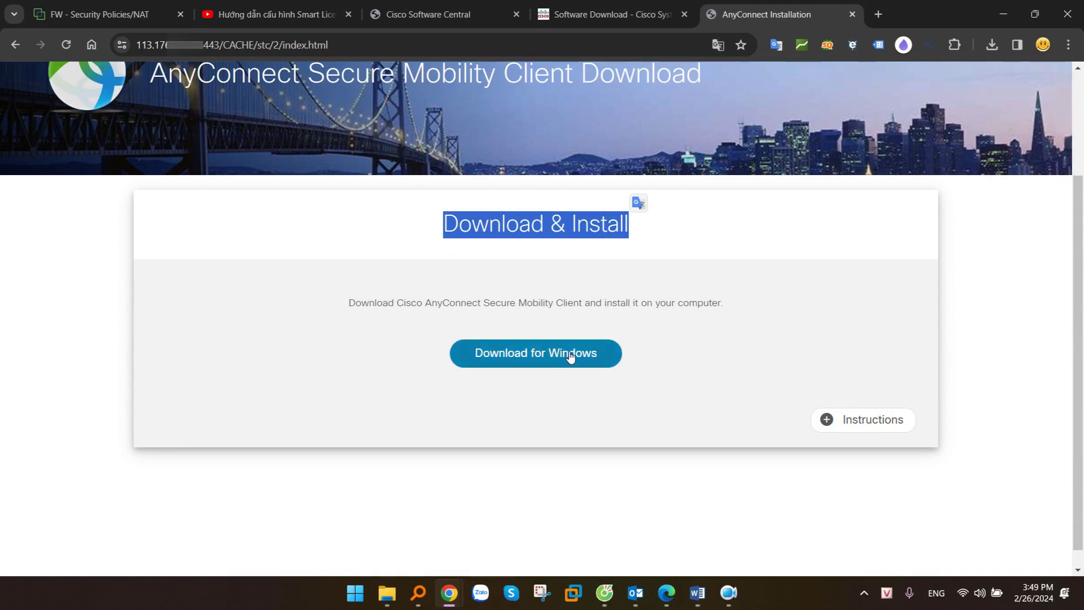
left_click(535, 353)
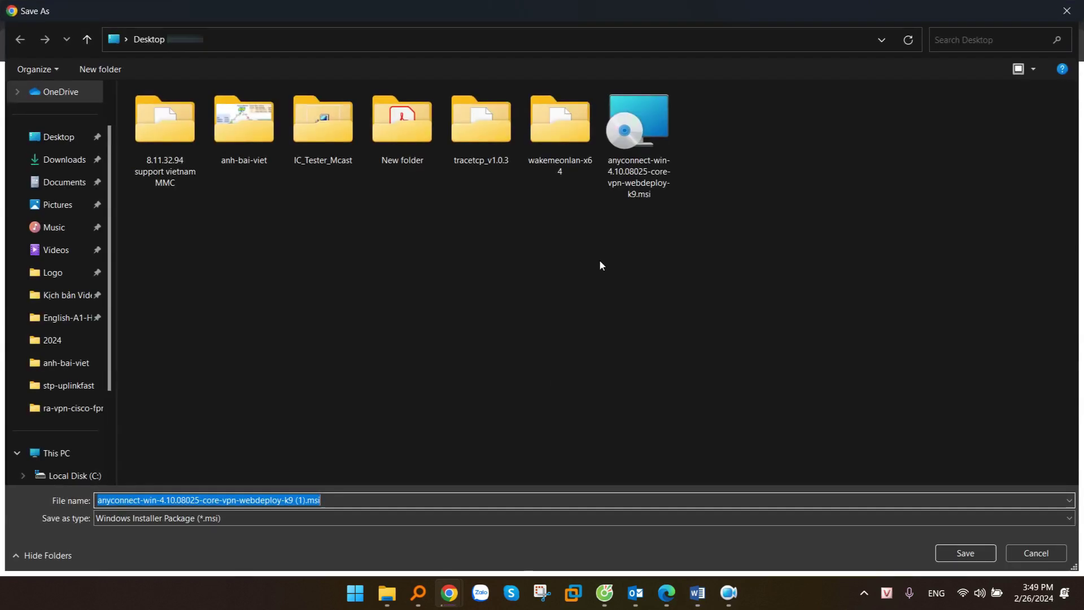
left_click(315, 501)
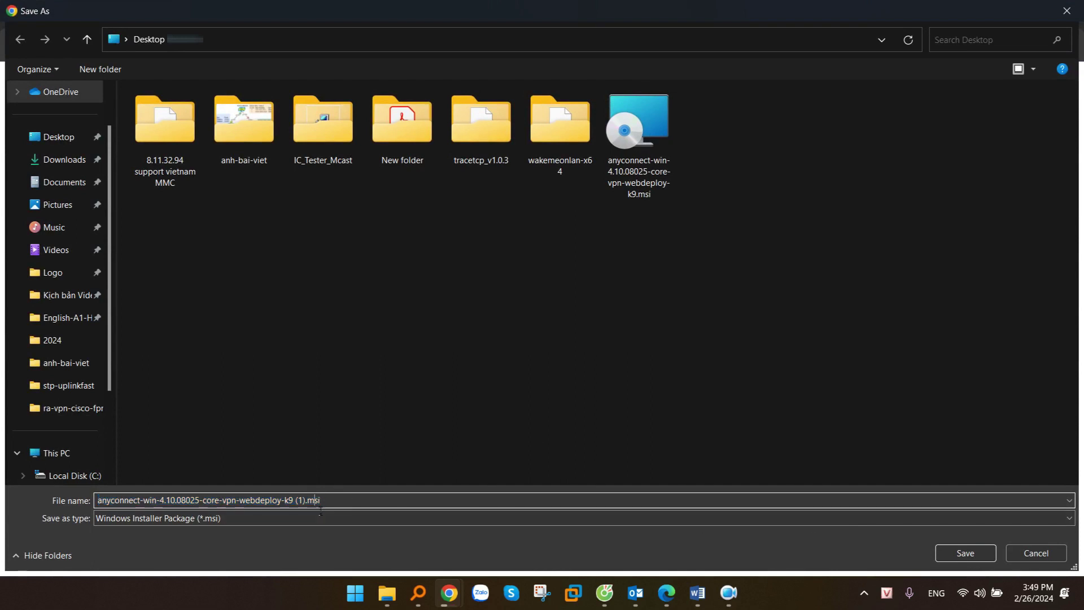
left_click_drag(346, 508, 99, 502)
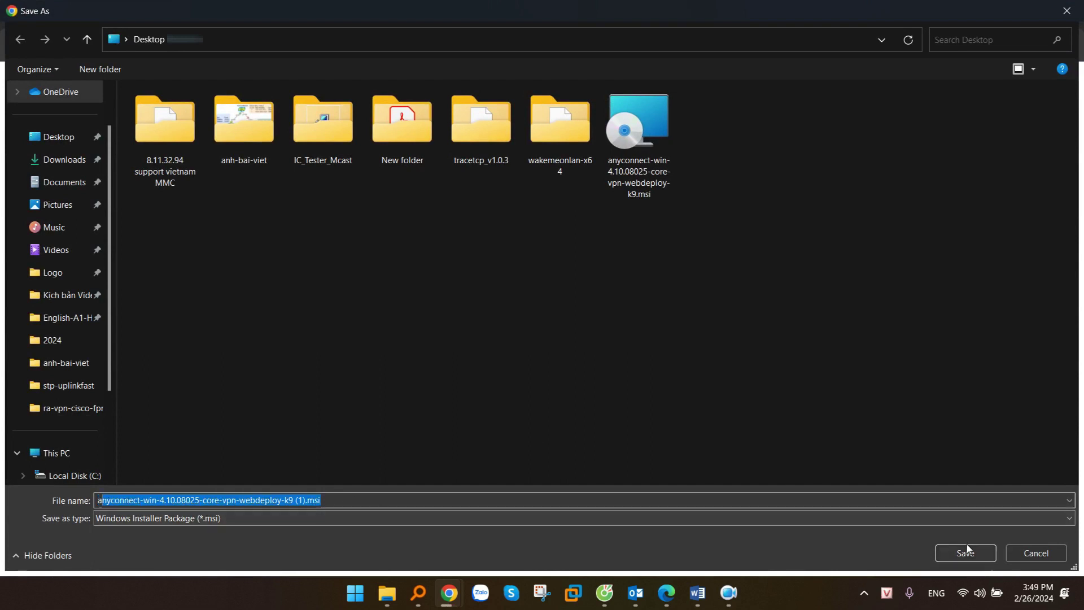
left_click(965, 553)
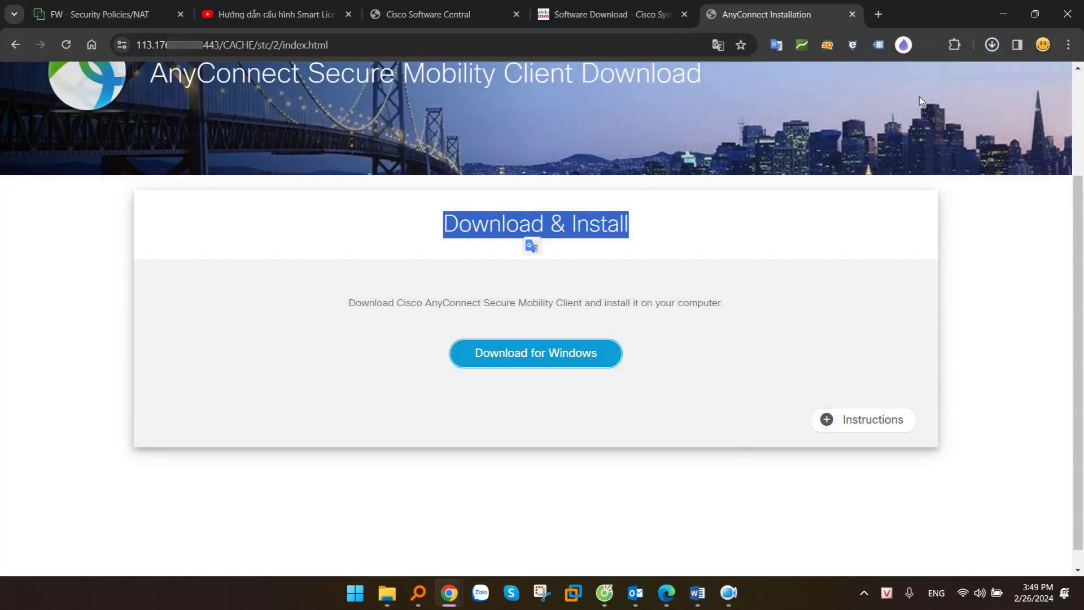
left_click(1034, 238)
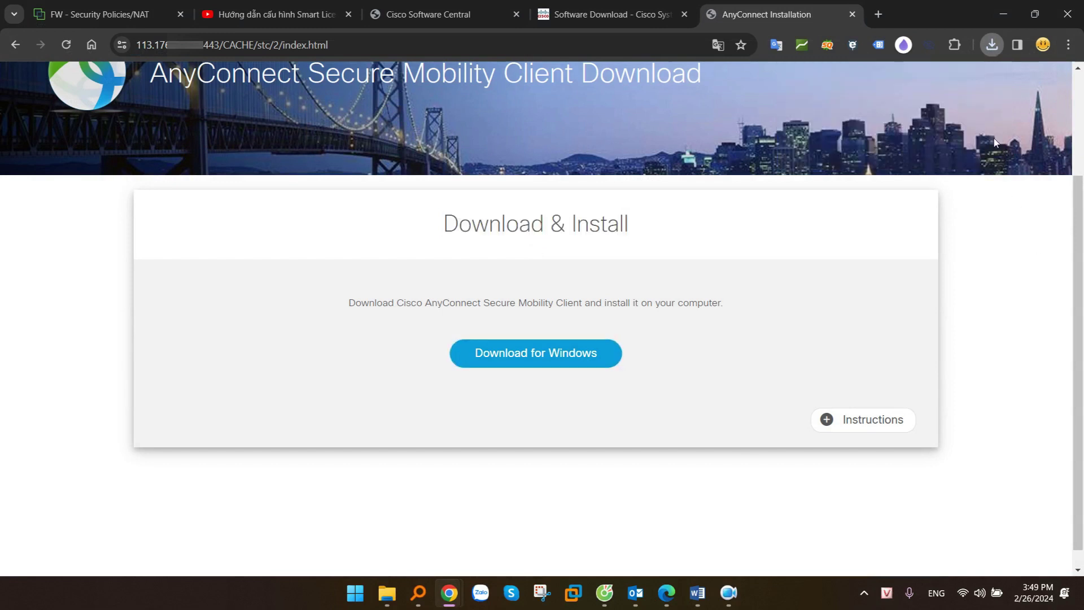
Run the AnyConnect installer, accept the license, install and finish the wizard
left_click(983, 47)
left_click(874, 107)
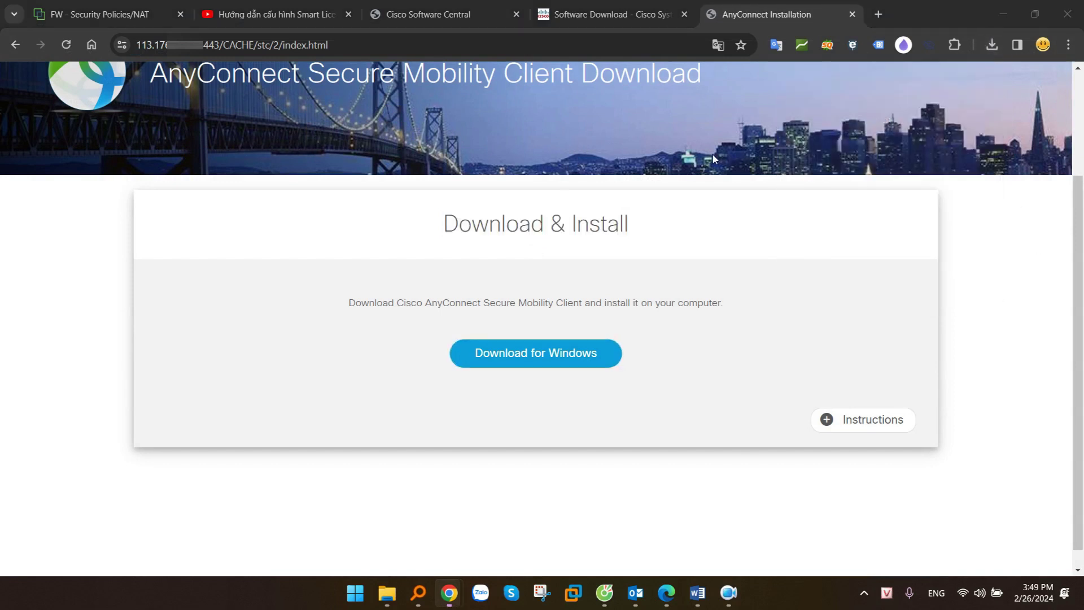
left_click(622, 407)
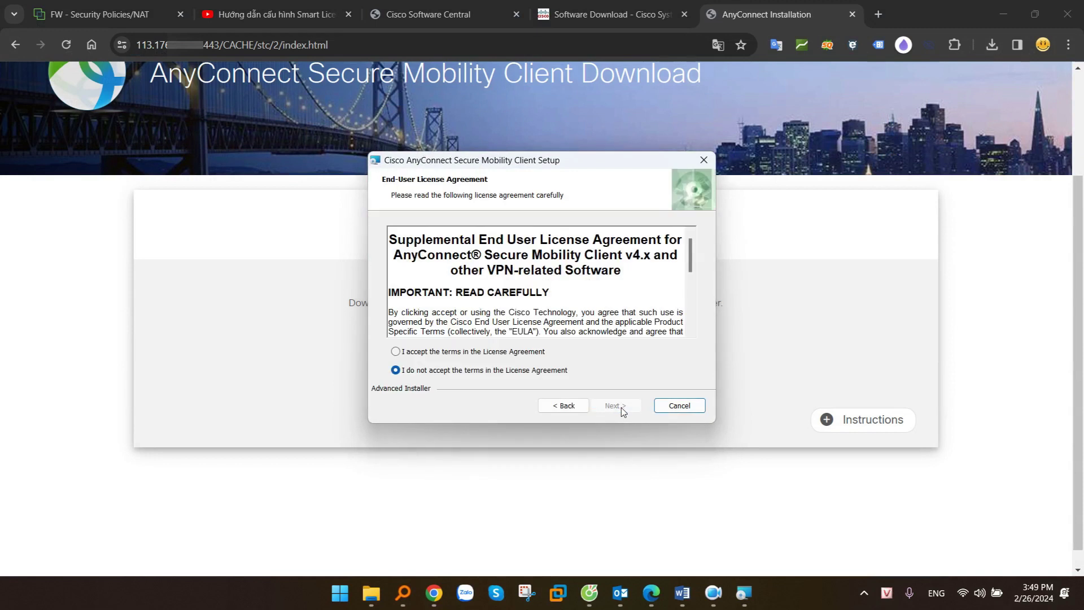
left_click(497, 352)
left_click(627, 406)
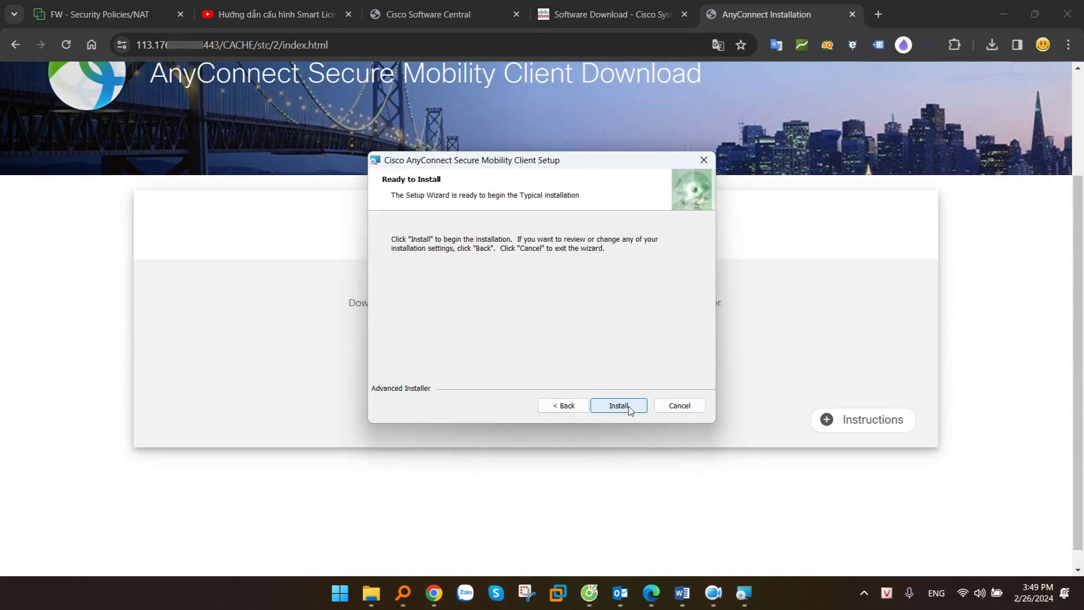
left_click(630, 409)
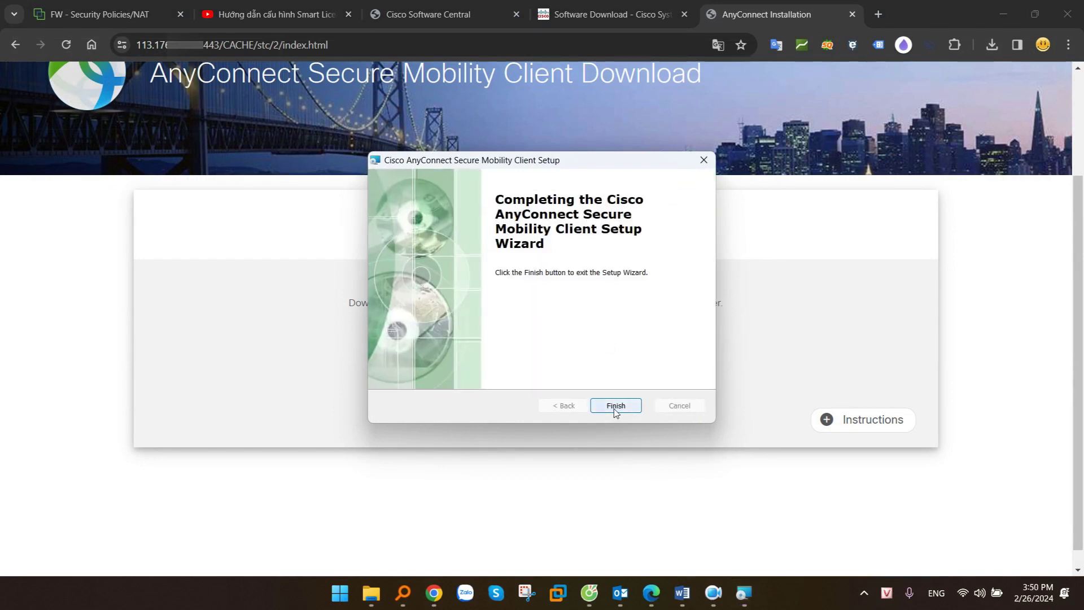
left_click(615, 407)
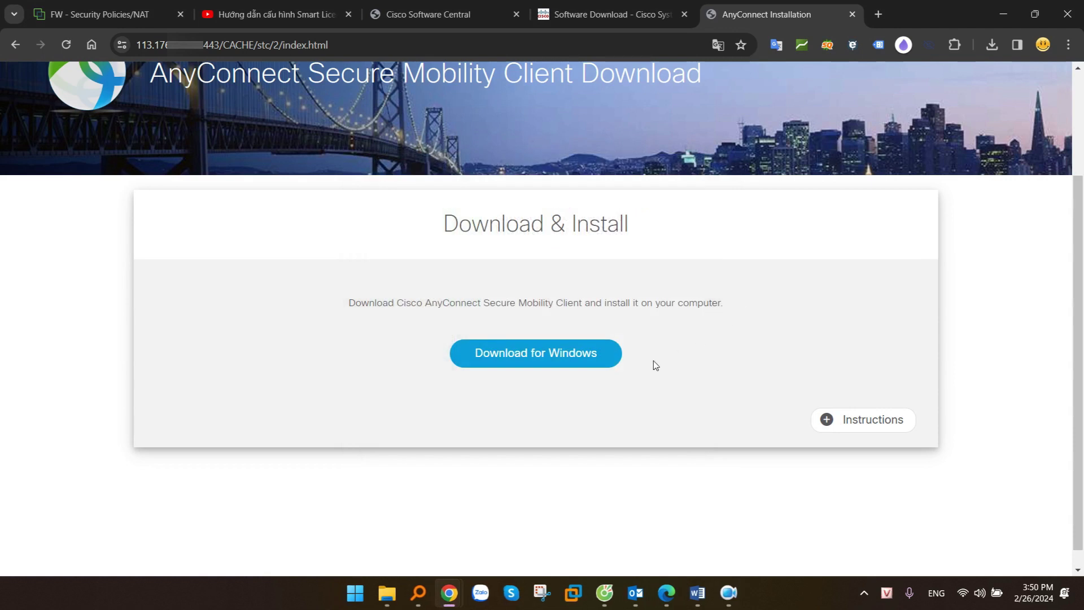
Launch AnyConnect and connect to the firewall address on port 8443
left_click(363, 599)
type("an")
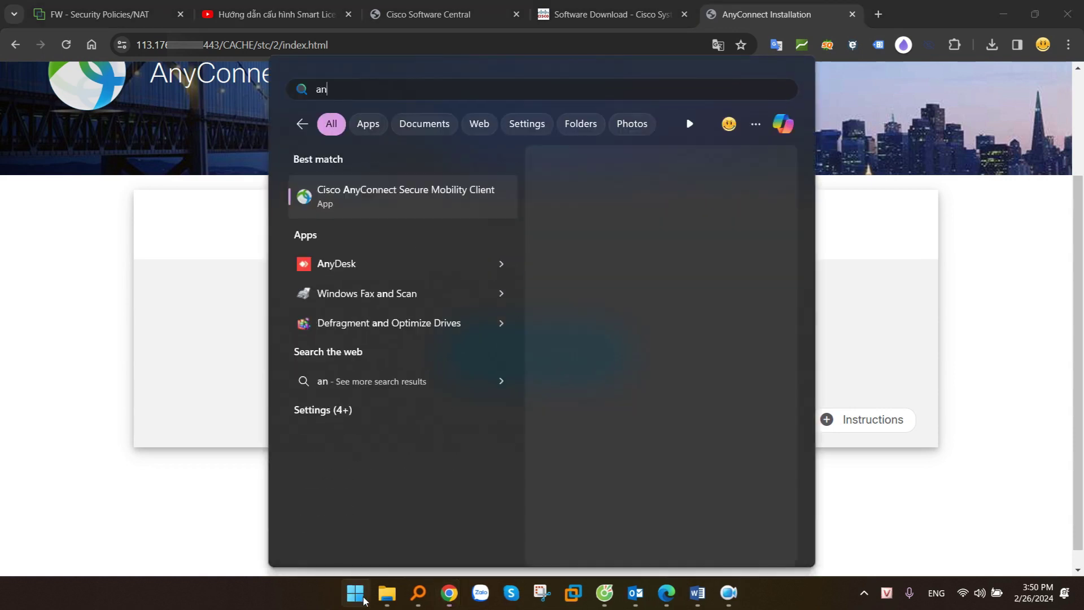
type("ycon")
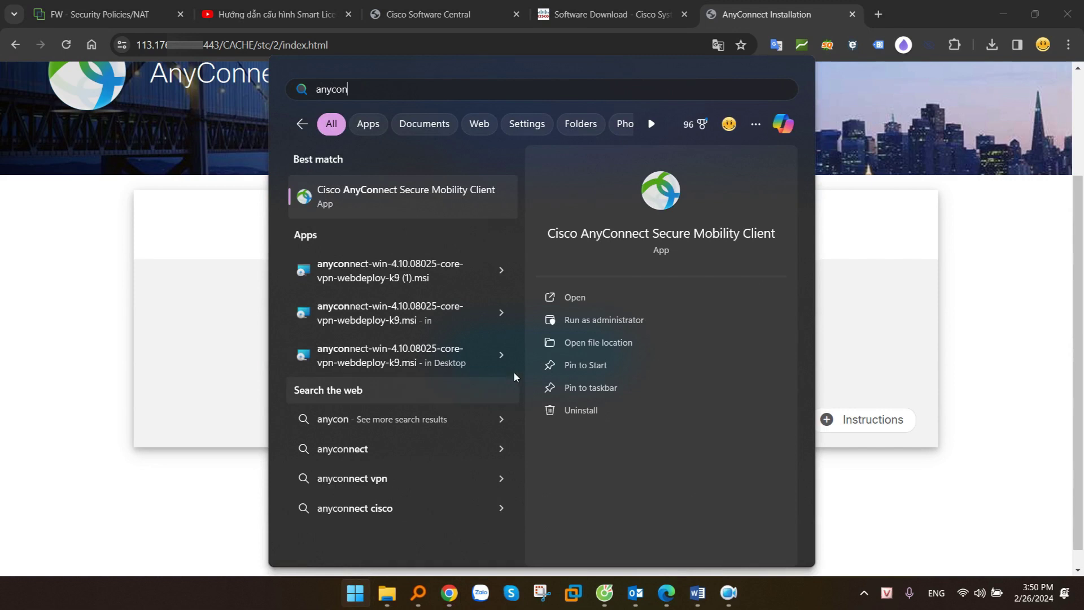
left_click(367, 199)
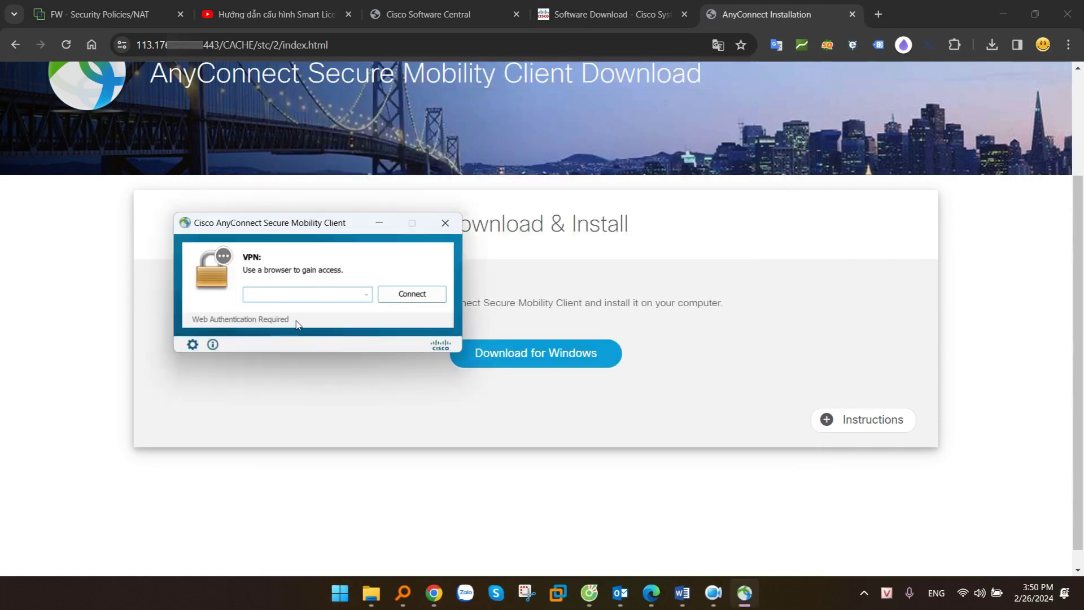
left_click_drag(316, 224, 348, 230)
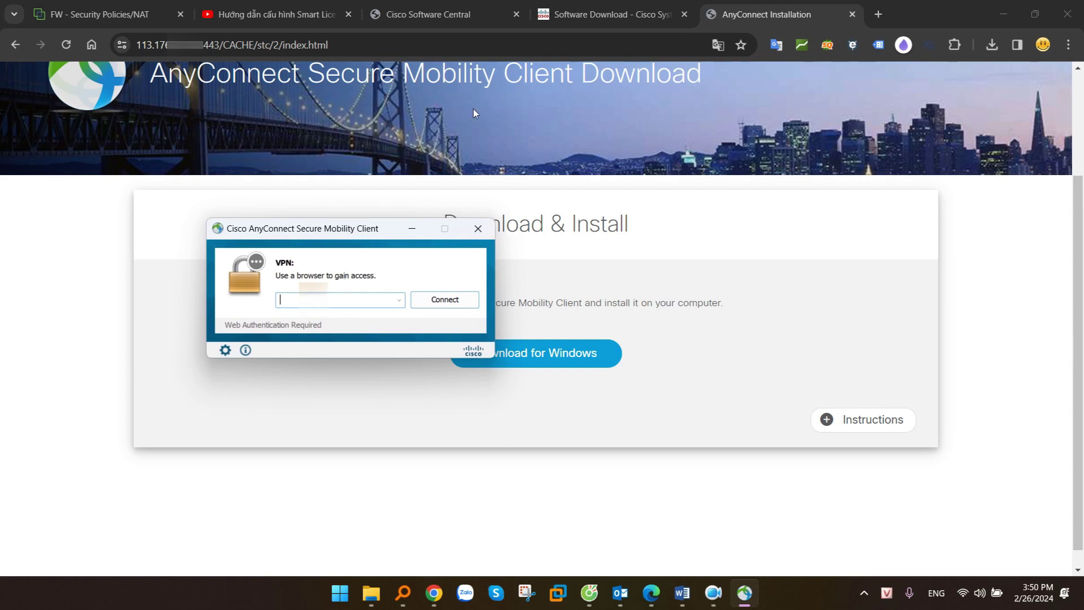
left_click(325, 45)
left_click(233, 48)
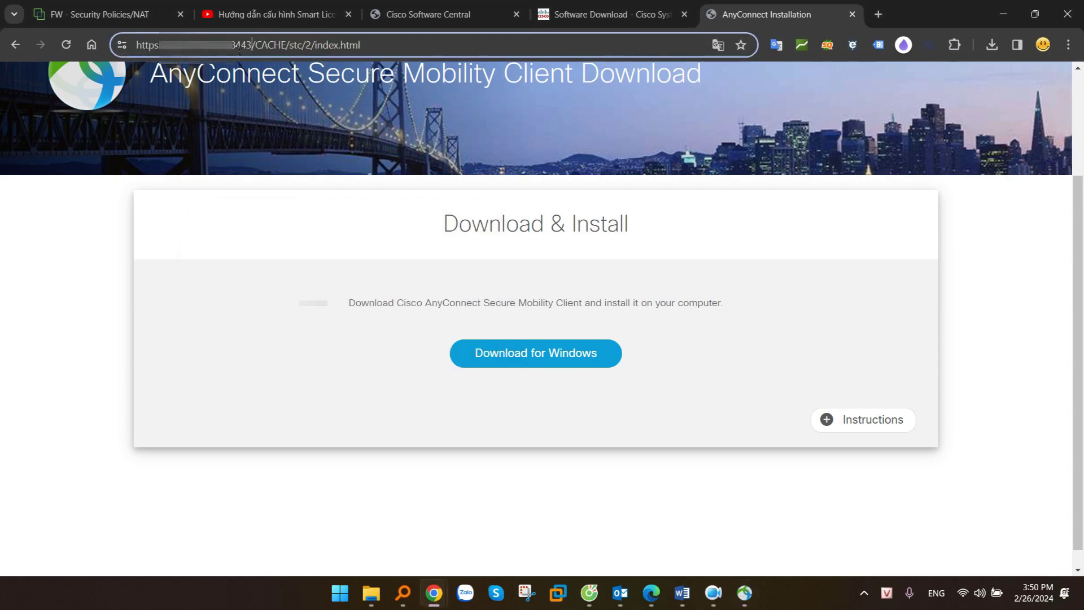
left_click_drag(256, 48, 160, 46)
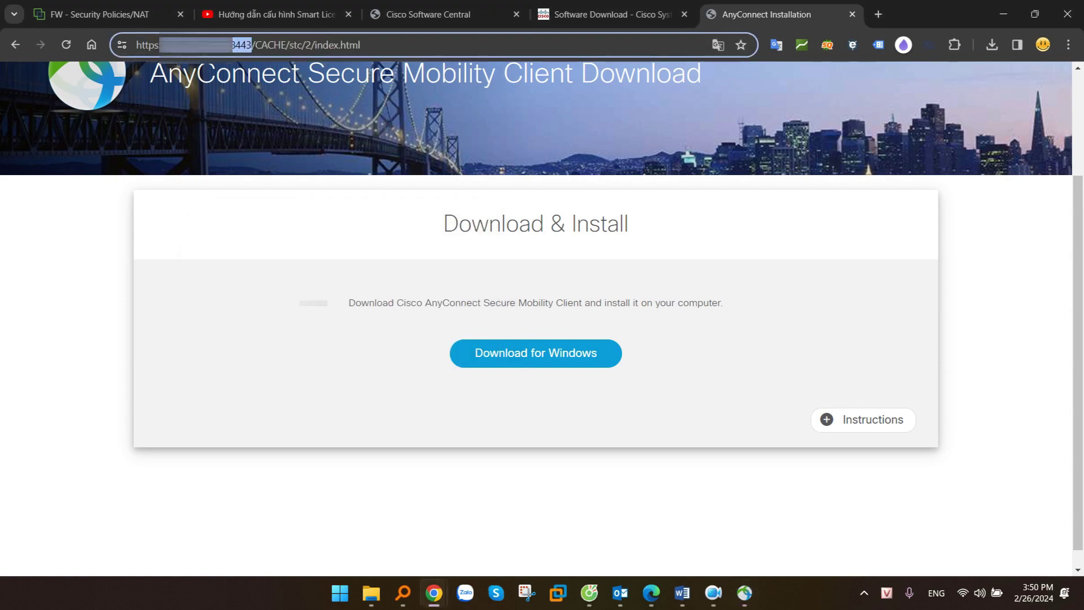
left_click(744, 593)
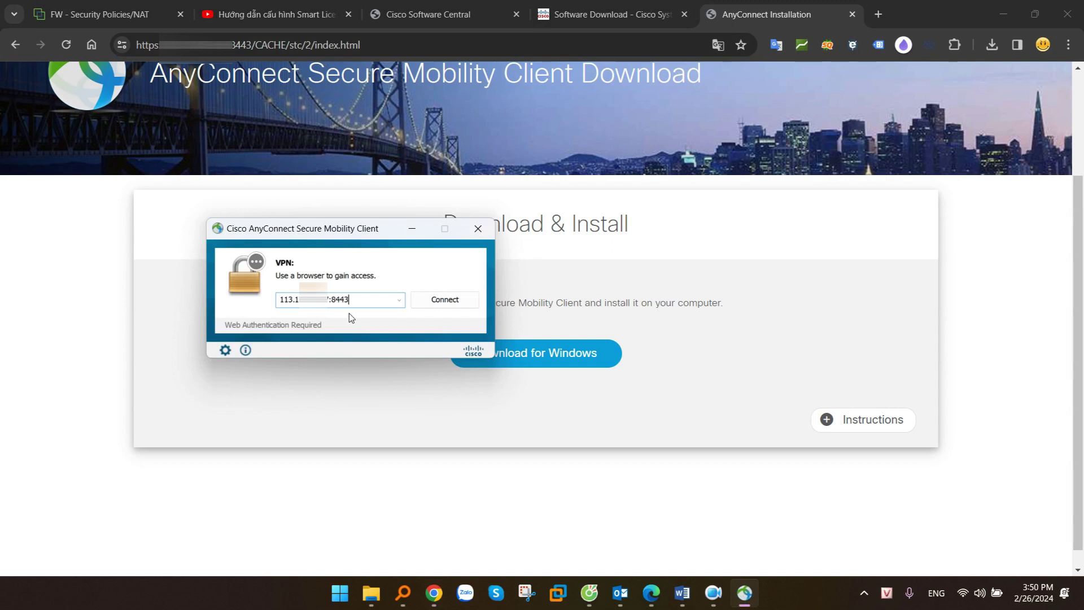
left_click_drag(361, 306, 238, 301)
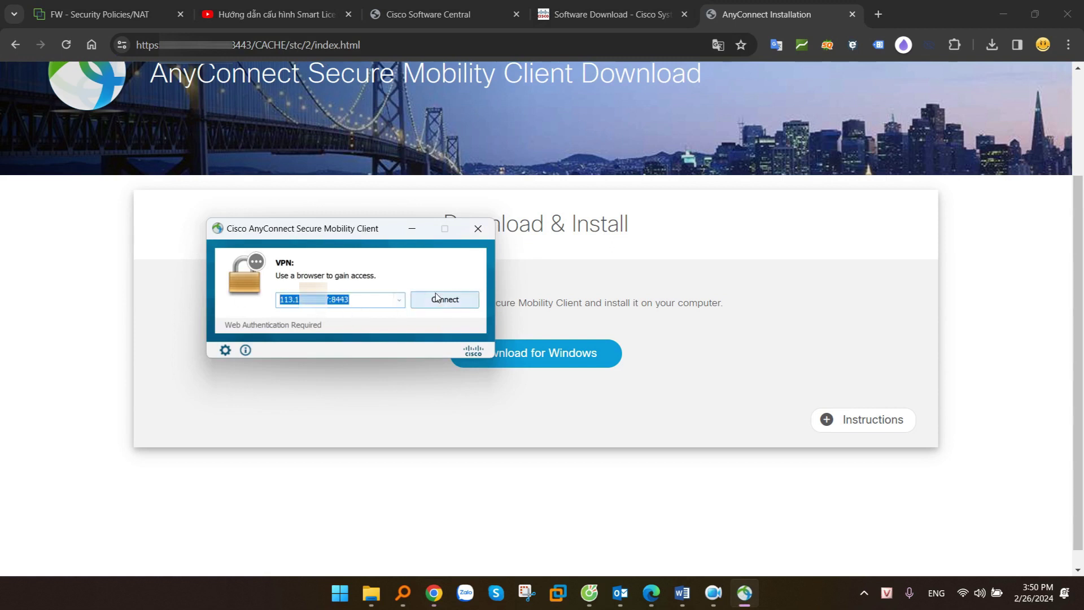
left_click(425, 303)
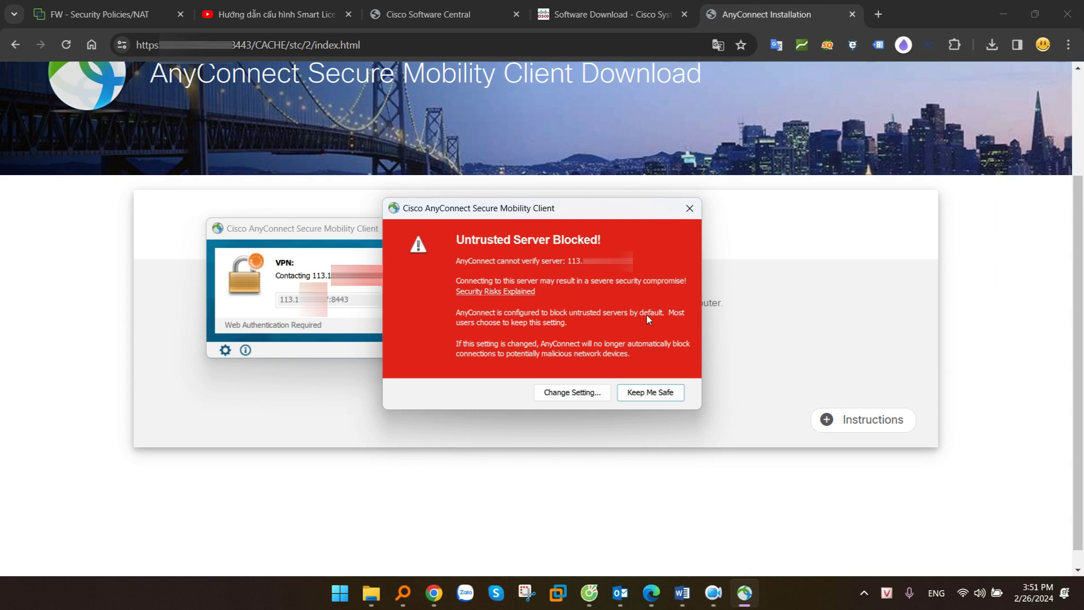
Untick Block connections to untrusted servers in preferences and retry the connection
left_click(574, 394)
left_click_drag(579, 108, 697, 93)
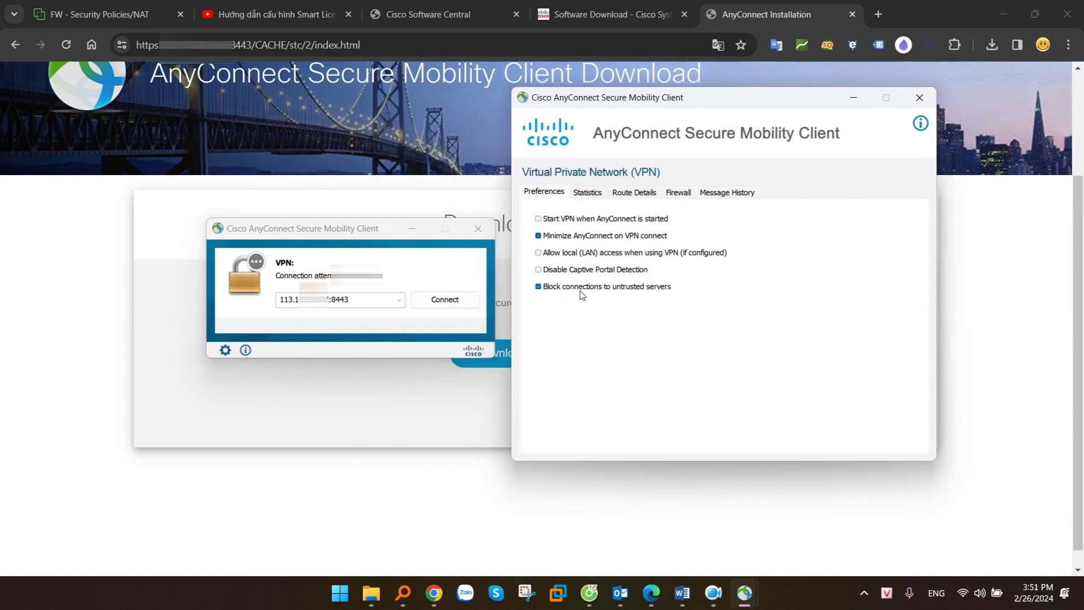
left_click(594, 287)
left_click(606, 288)
left_click(917, 99)
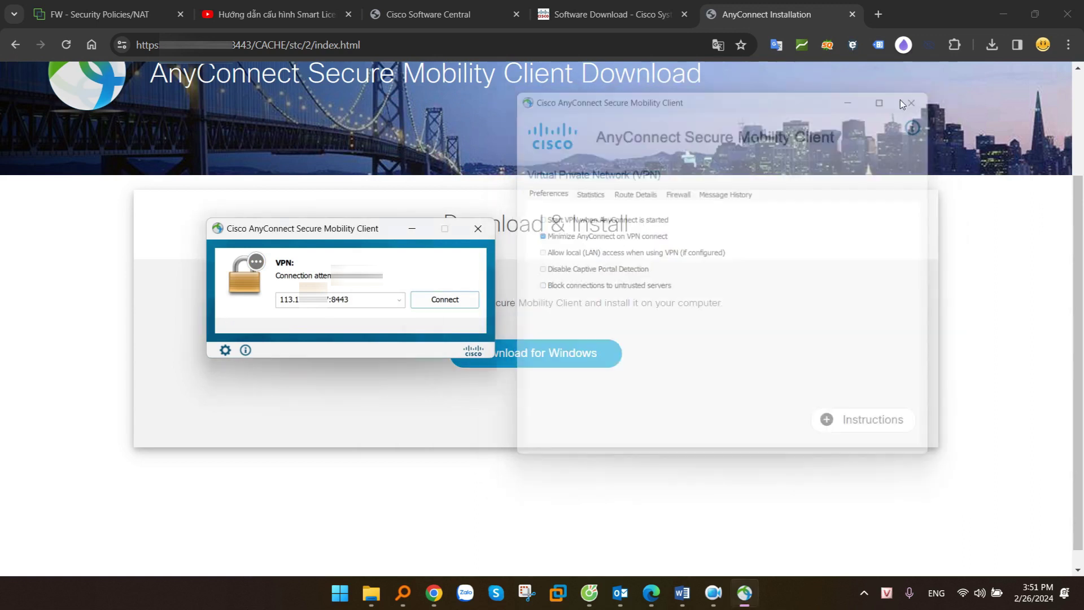
left_click(440, 307)
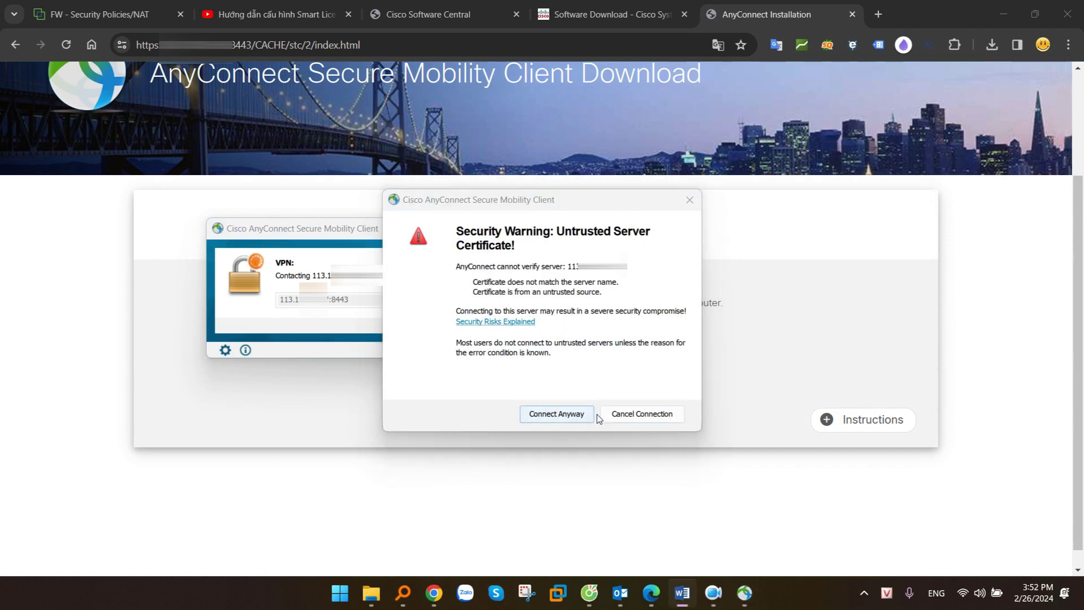
Accept the untrusted certificate, enter the VPN password and confirm AnyConnect shows Connected
left_click(556, 415)
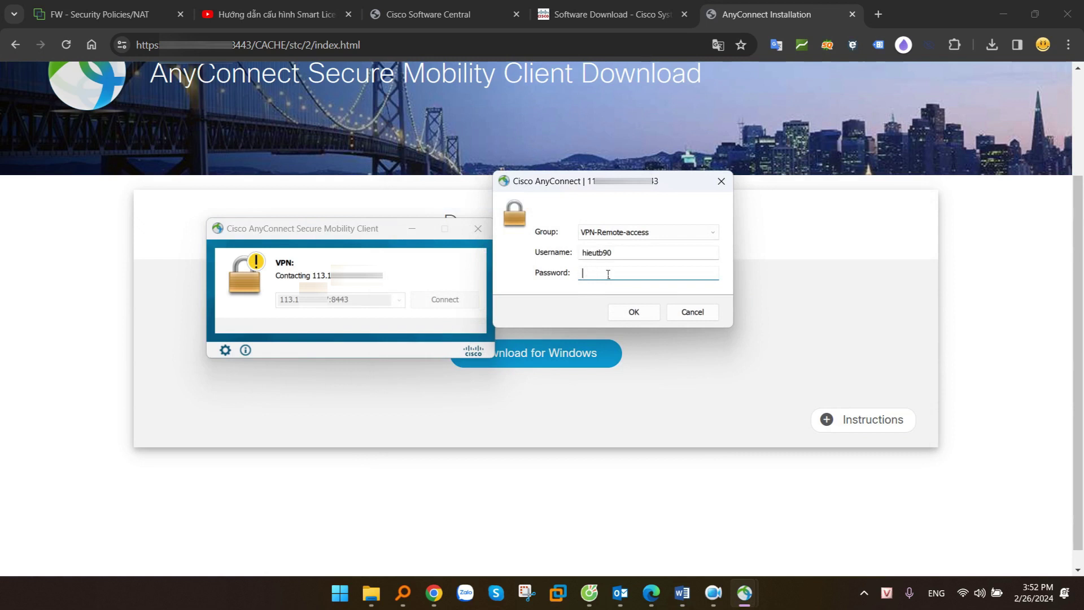
type("*********")
left_click(631, 313)
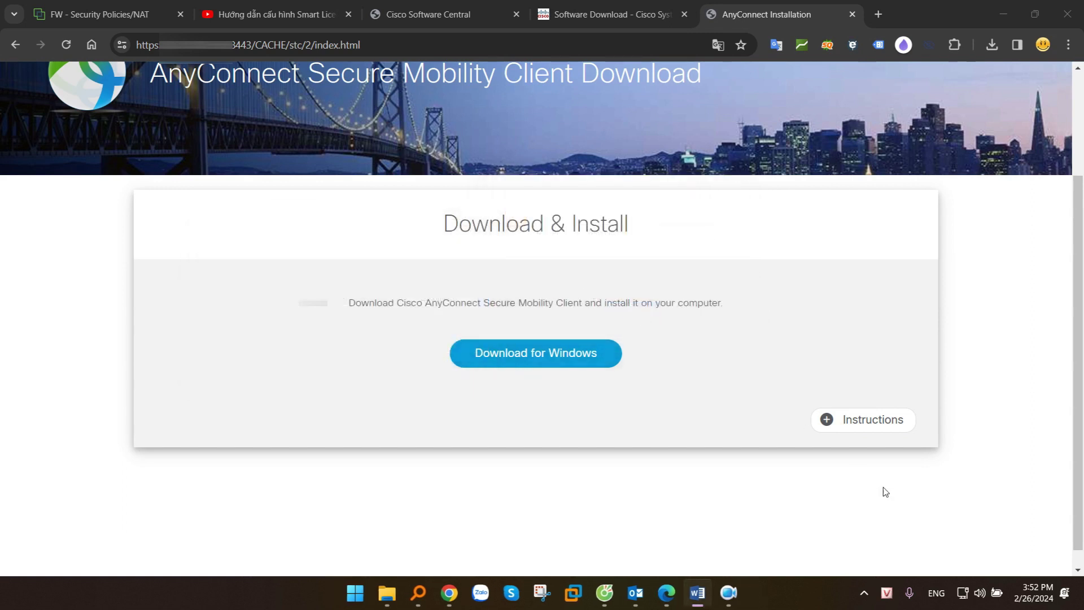
left_click(864, 593)
left_click(808, 493)
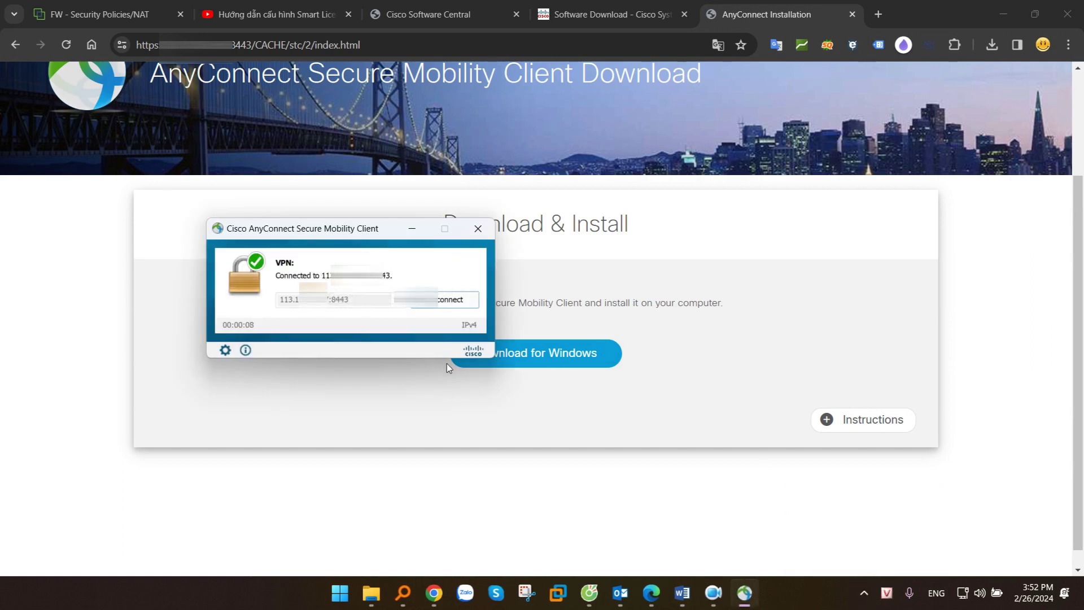
key("alt+Tab")
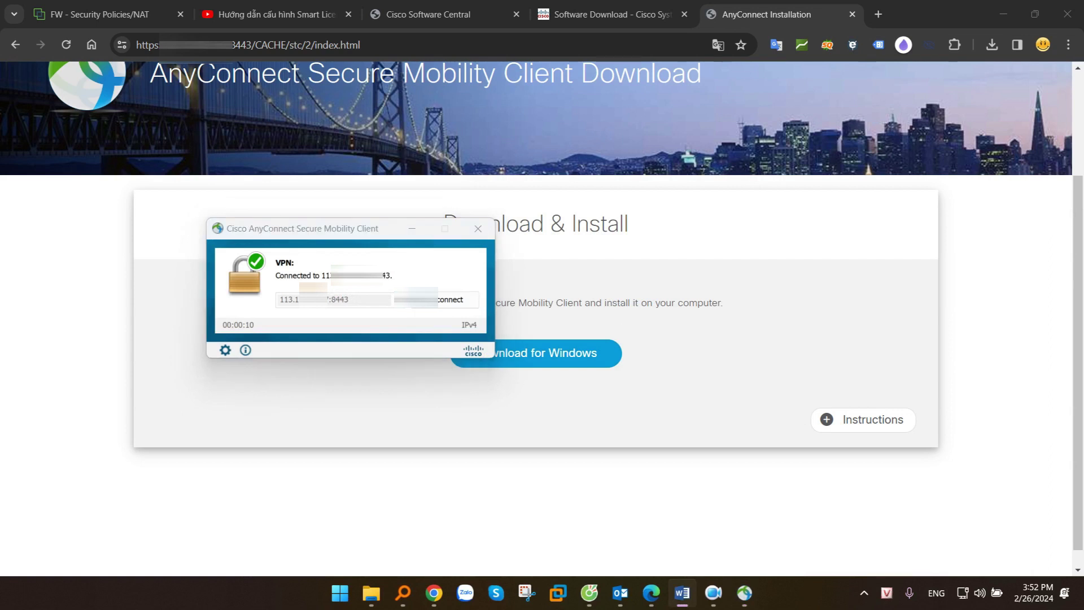